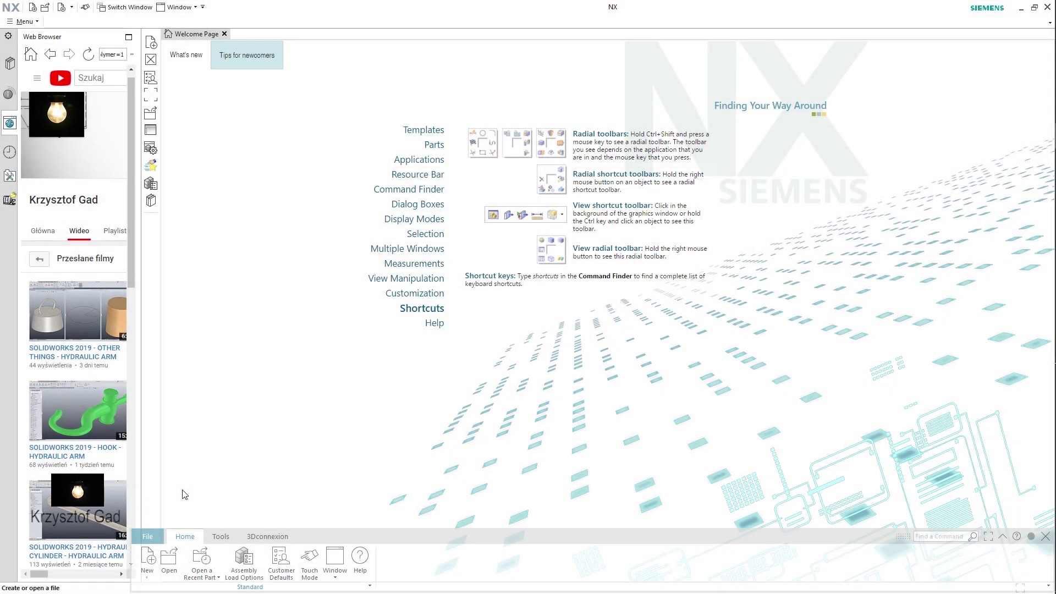
# - Create the Model-template part 'Base of the Corps' and start Sketch (1) on the horizontal datum plane
pyautogui.click(148, 559)
pyautogui.write('Base of the Corps')
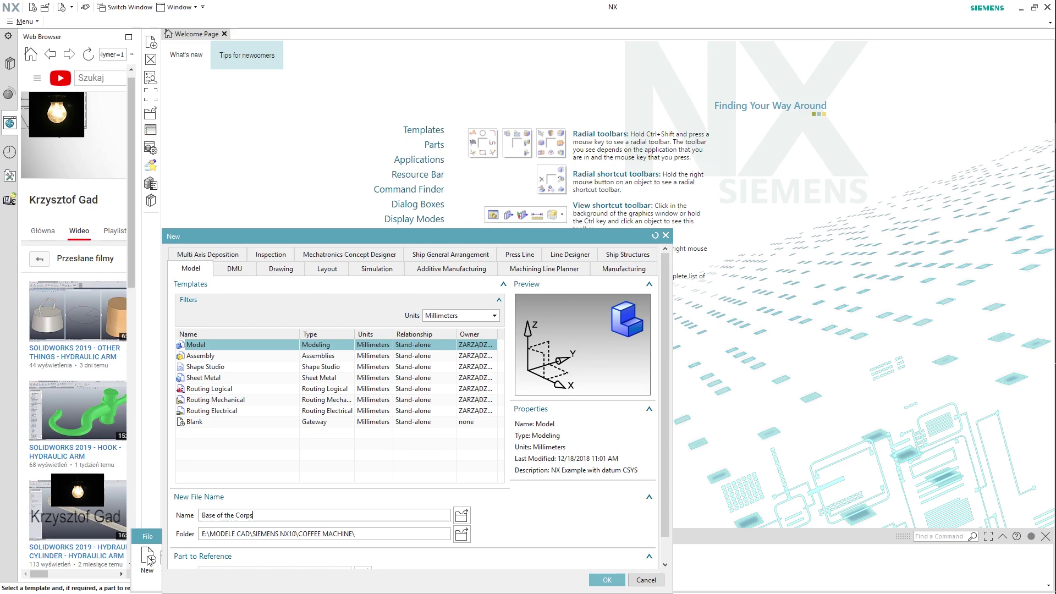
pyautogui.press('Return')
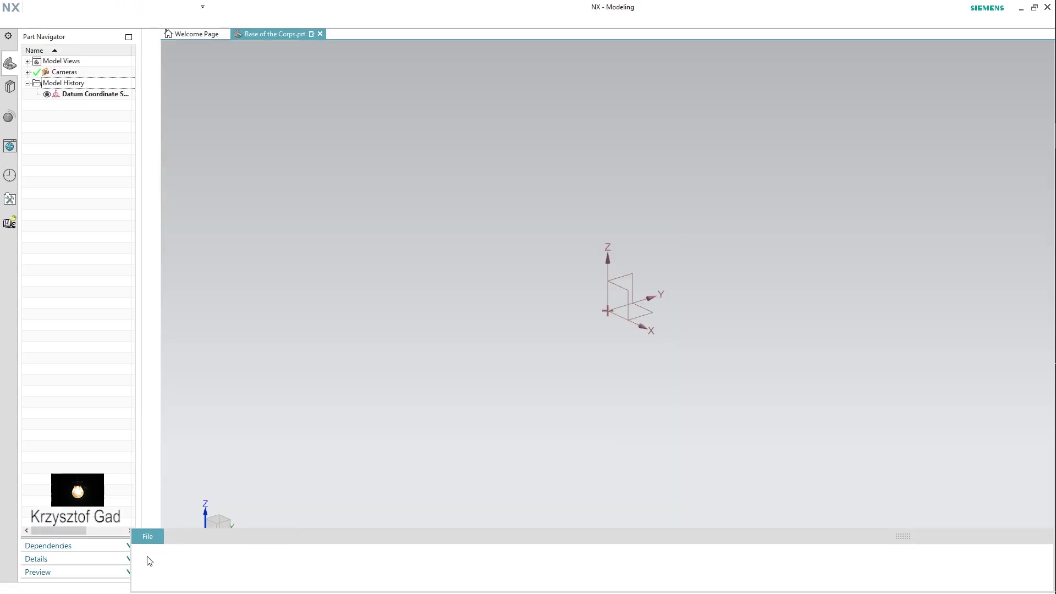
pyautogui.click(148, 560)
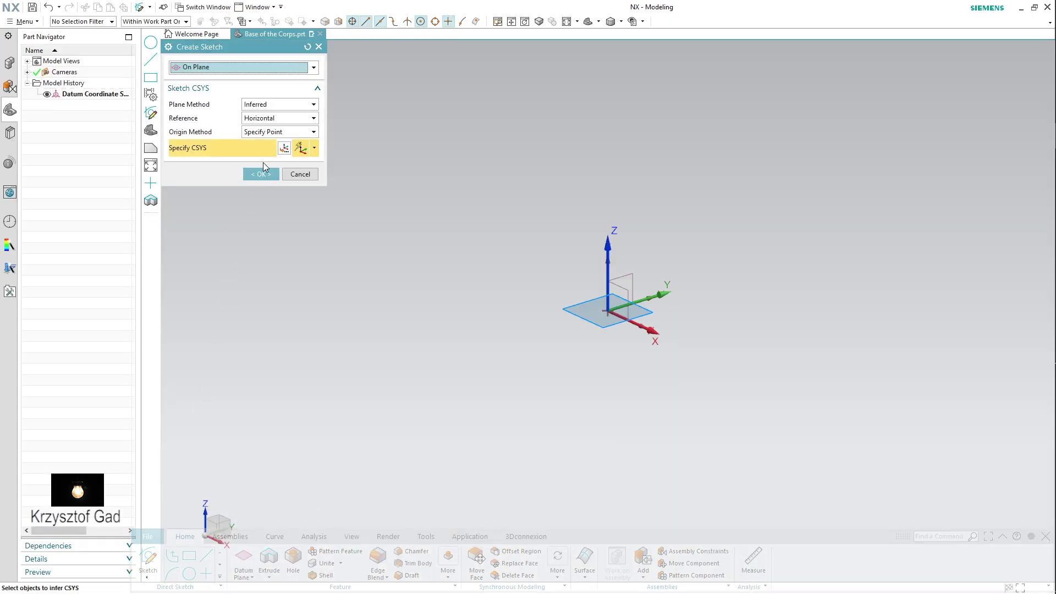
pyautogui.click(260, 174)
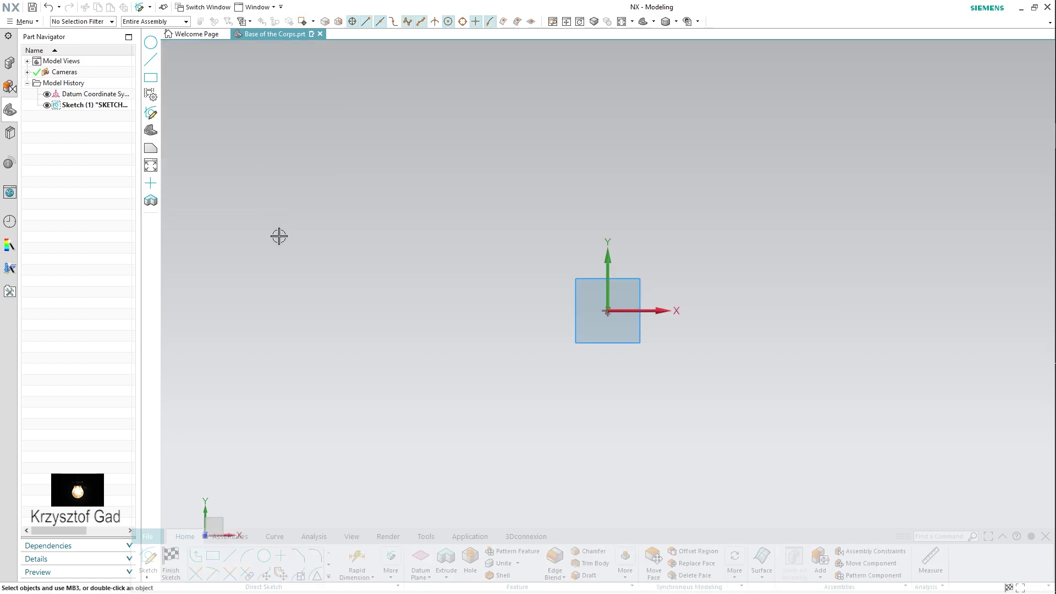
# - Draw a kite outline from the origin with a vertical diagonal, using five lines
pyautogui.click(230, 556)
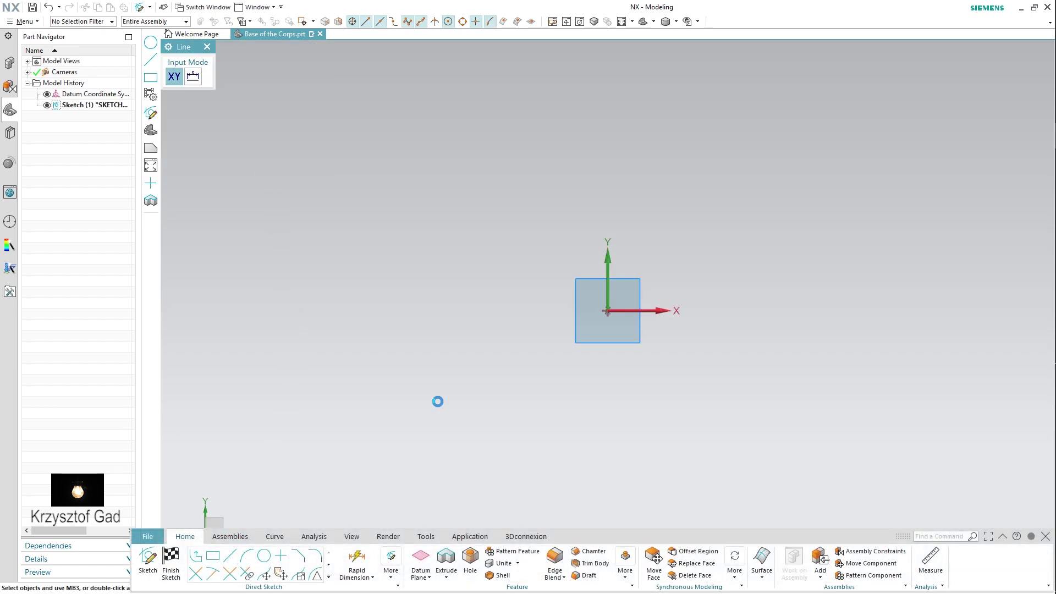
pyautogui.click(607, 311)
pyautogui.click(773, 146)
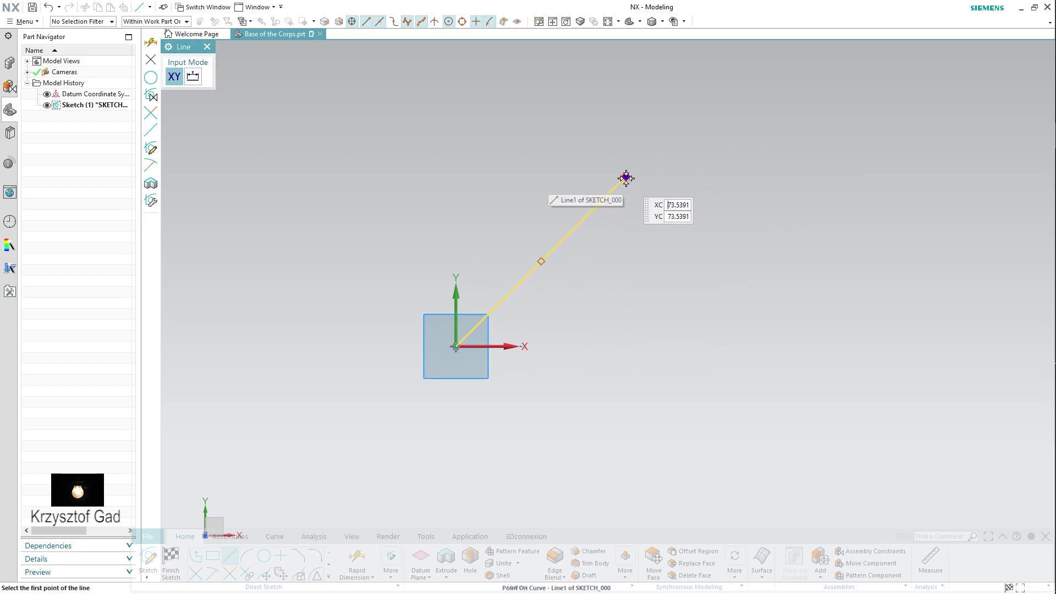
pyautogui.click(626, 177)
pyautogui.click(626, 489)
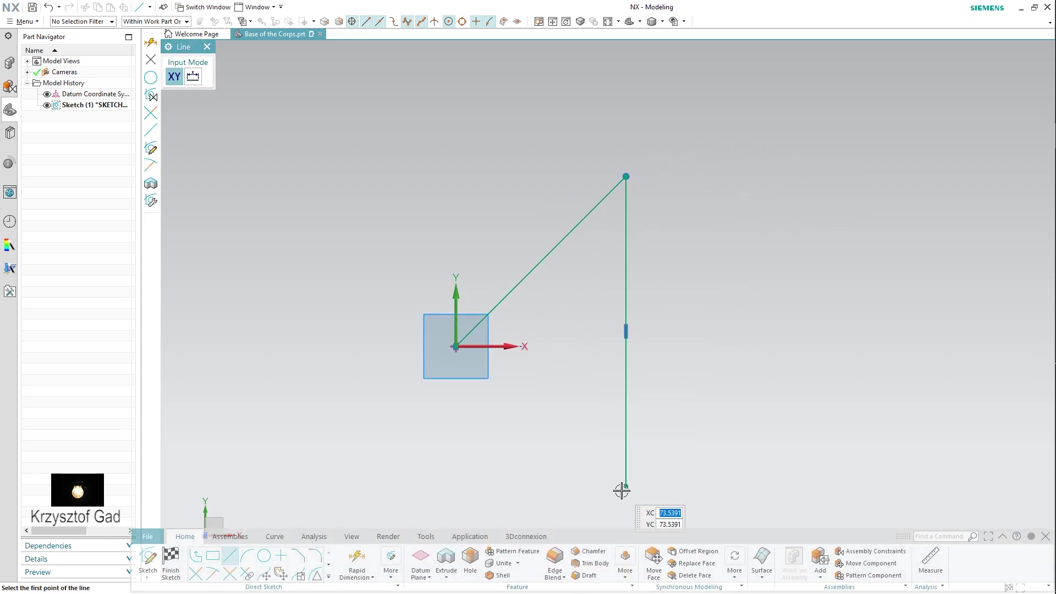
pyautogui.click(626, 488)
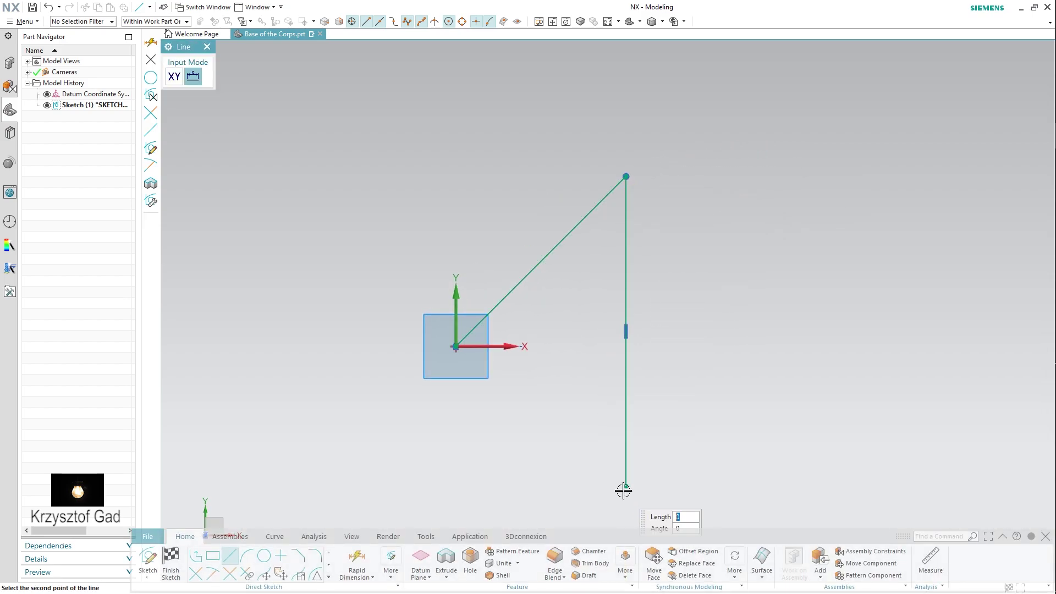
pyautogui.click(456, 347)
pyautogui.click(627, 486)
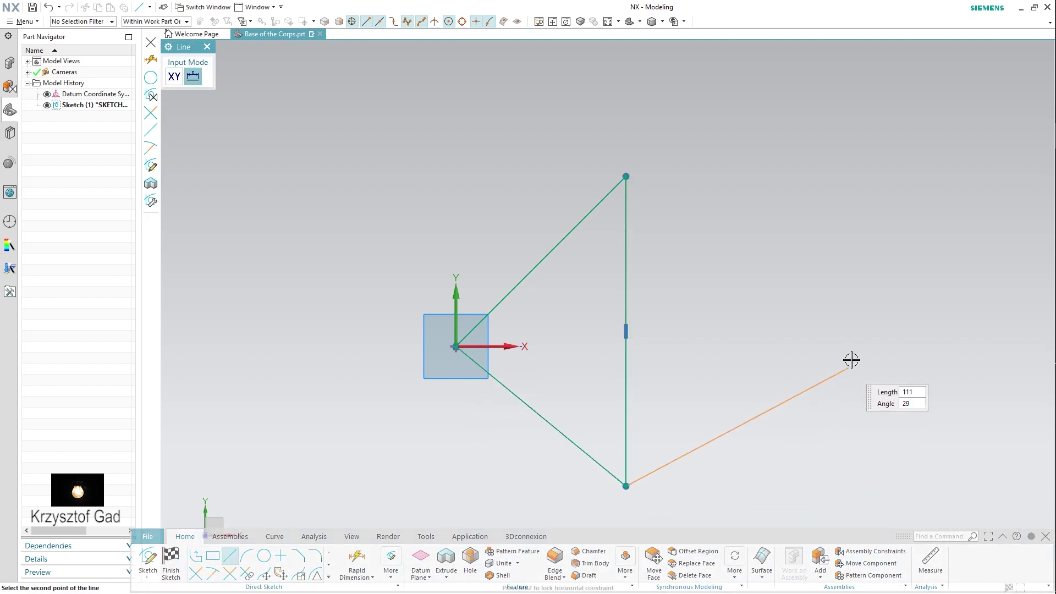
pyautogui.click(853, 347)
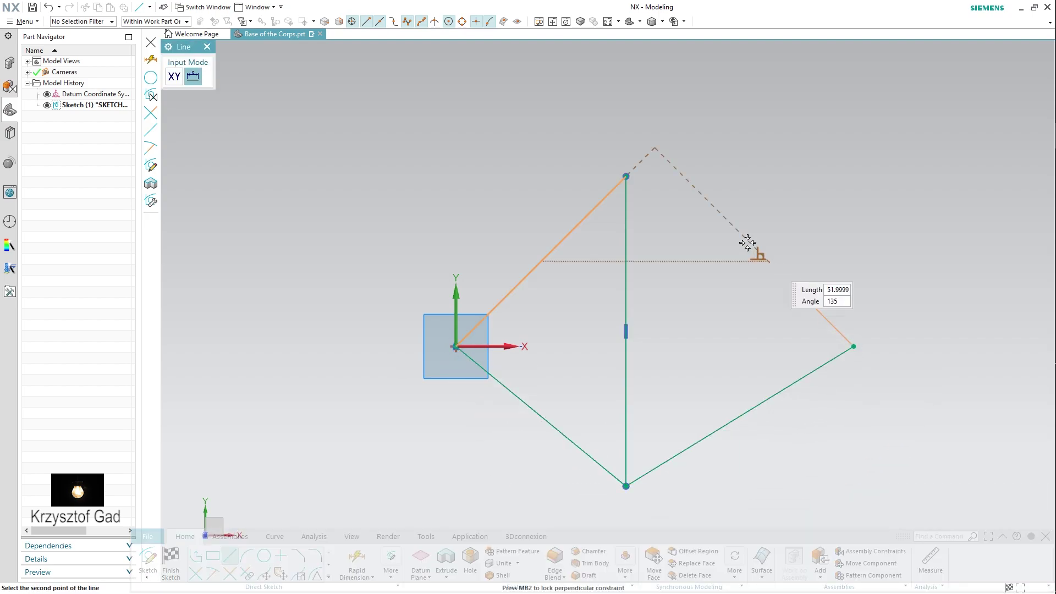
pyautogui.click(626, 177)
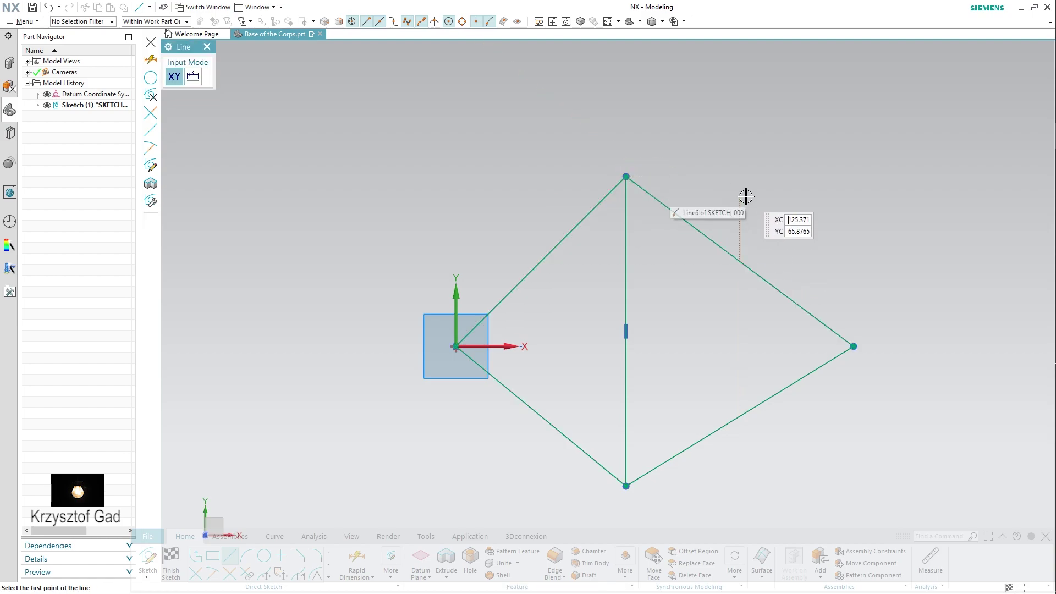
pyautogui.press('Escape')
# - Convert all five kite lines, including the vertical diagonal, to reference lines
pyautogui.click(753, 270)
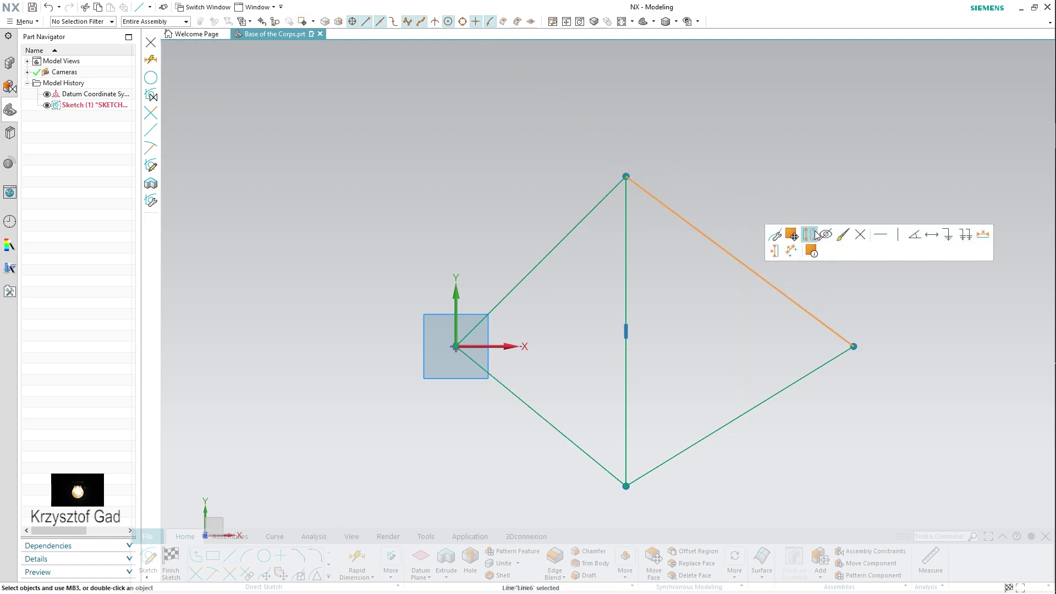
pyautogui.click(815, 234)
pyautogui.click(816, 369)
pyautogui.click(872, 334)
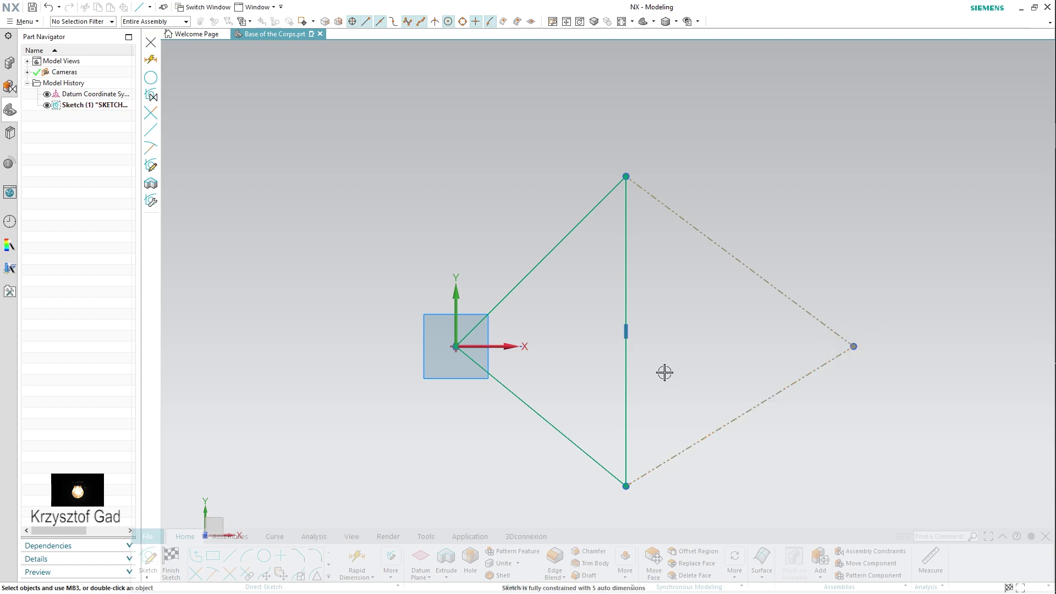
pyautogui.click(625, 378)
pyautogui.click(682, 343)
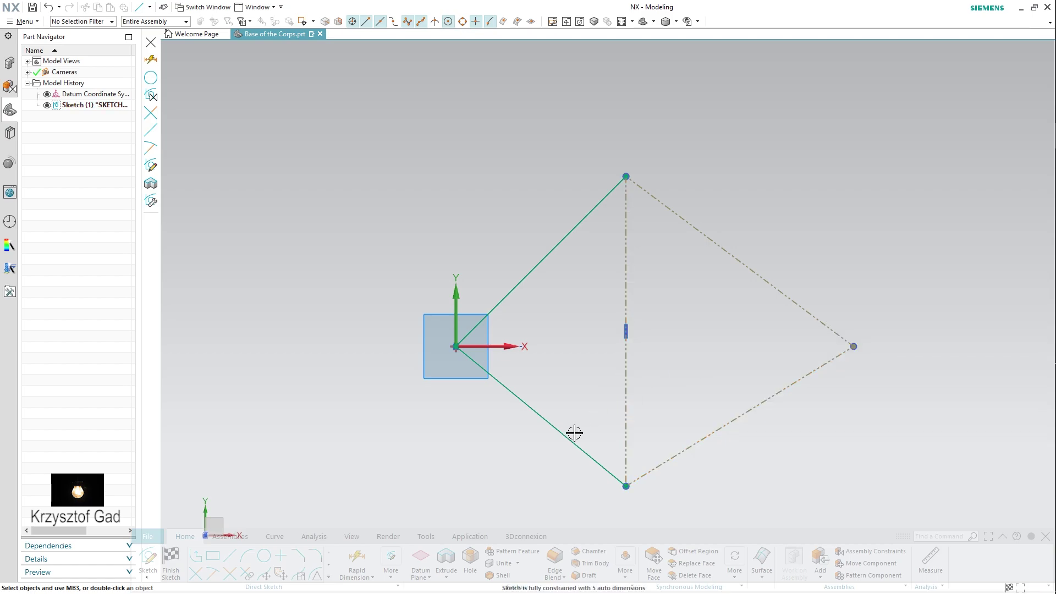
pyautogui.click(577, 440)
pyautogui.click(634, 406)
pyautogui.click(531, 272)
pyautogui.click(588, 242)
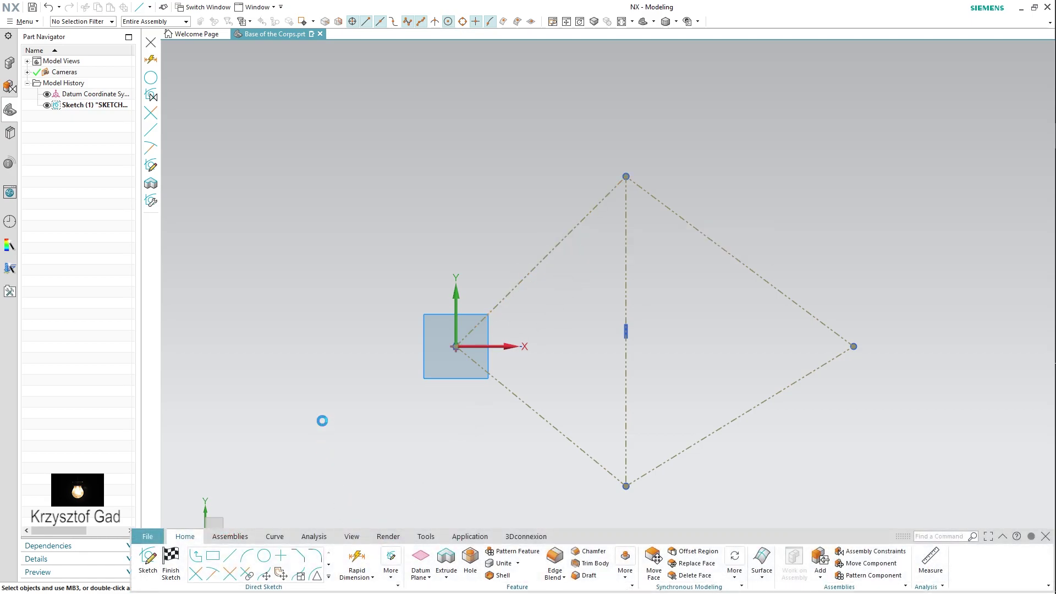
# - Set the left corner angle to 66° and the lower-left line to 33° from the X axis
pyautogui.press('d')
pyautogui.click(305, 209)
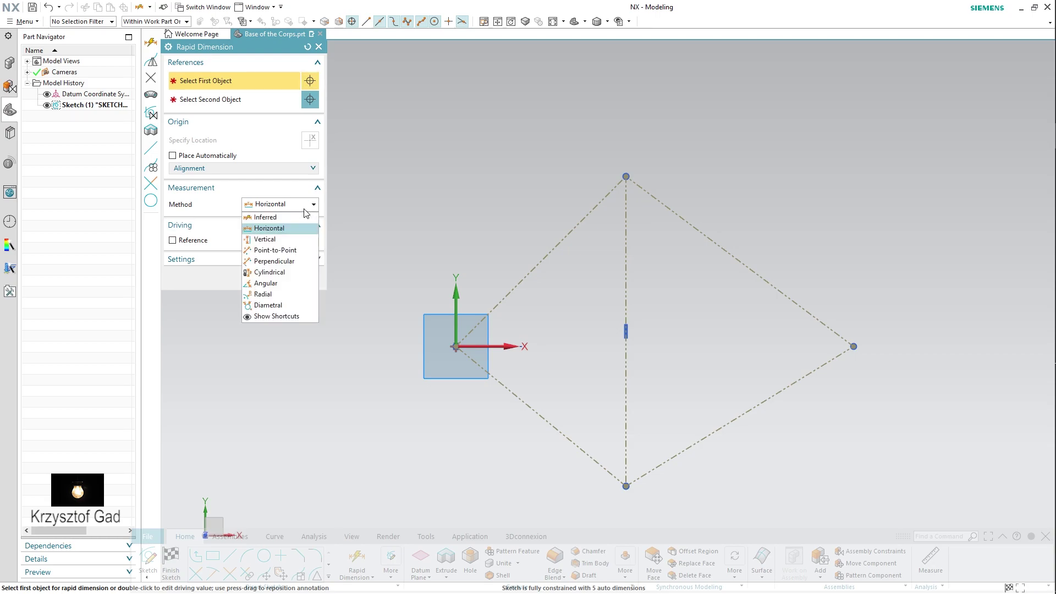
pyautogui.click(267, 284)
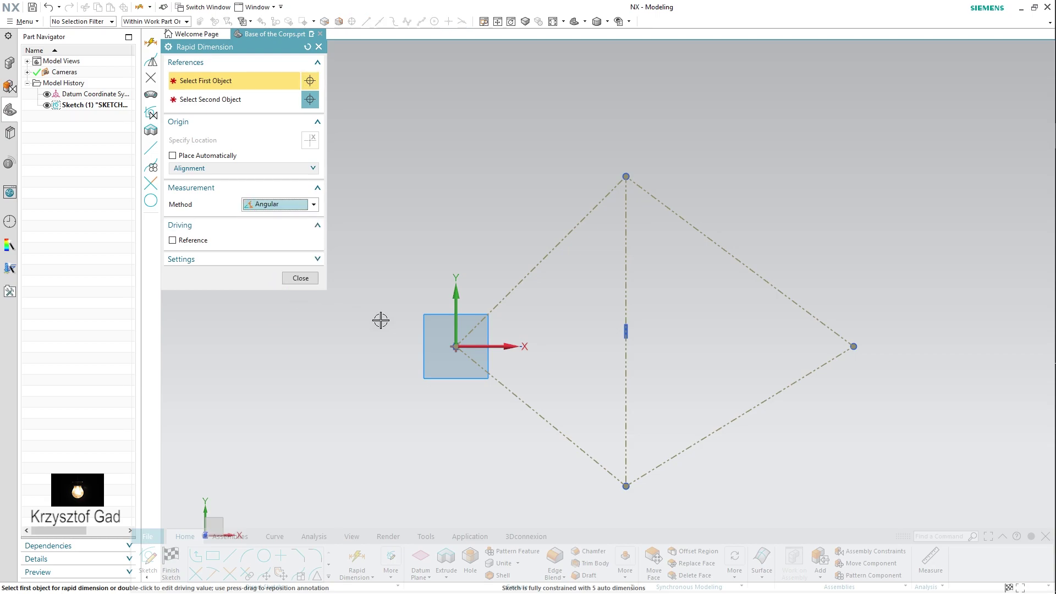
pyautogui.click(502, 302)
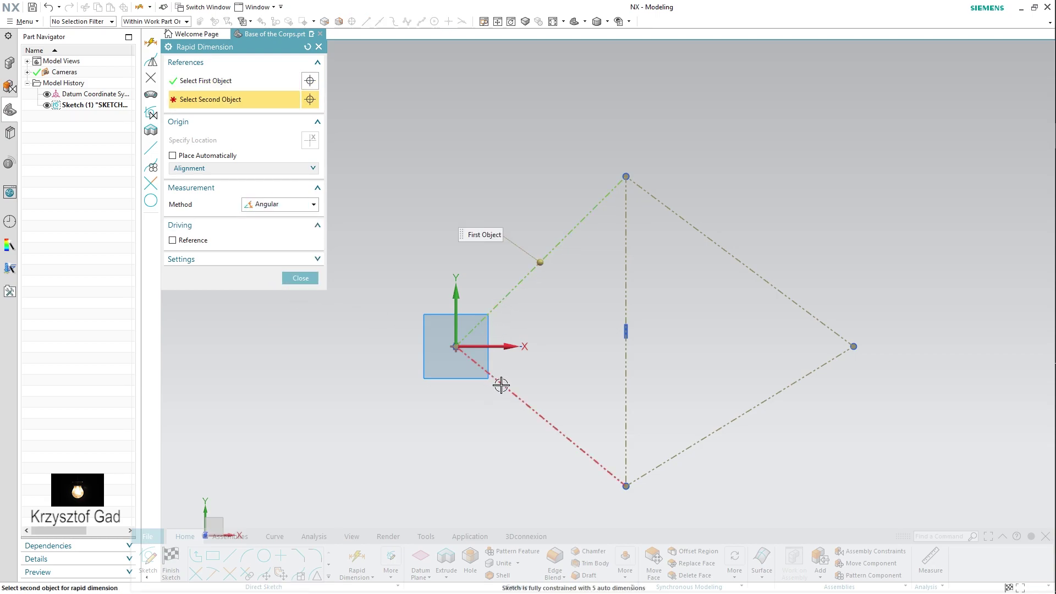
pyautogui.click(501, 386)
pyautogui.click(581, 355)
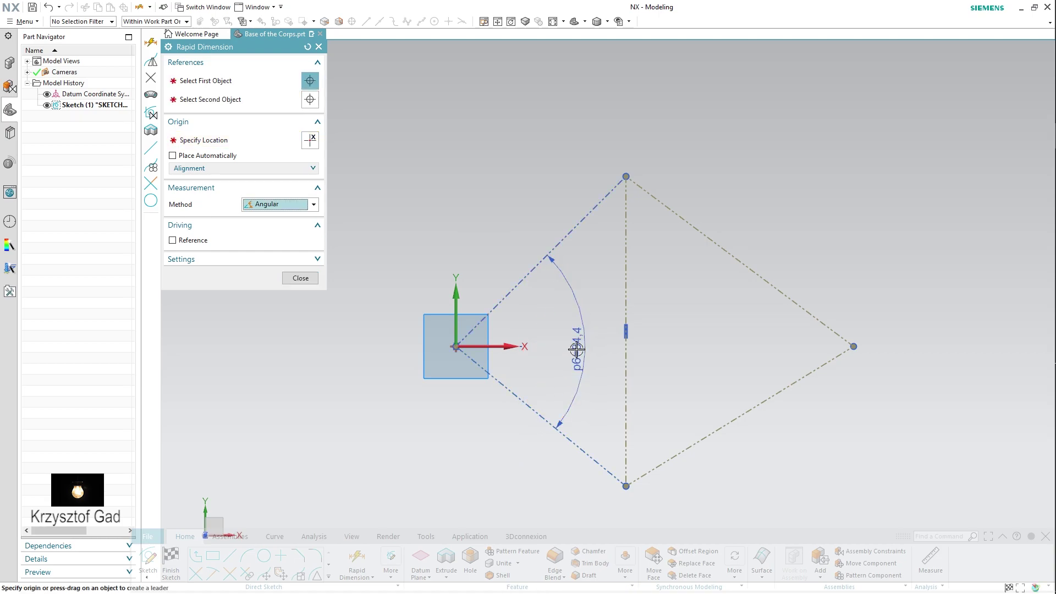
pyautogui.write('66')
pyautogui.press('Return')
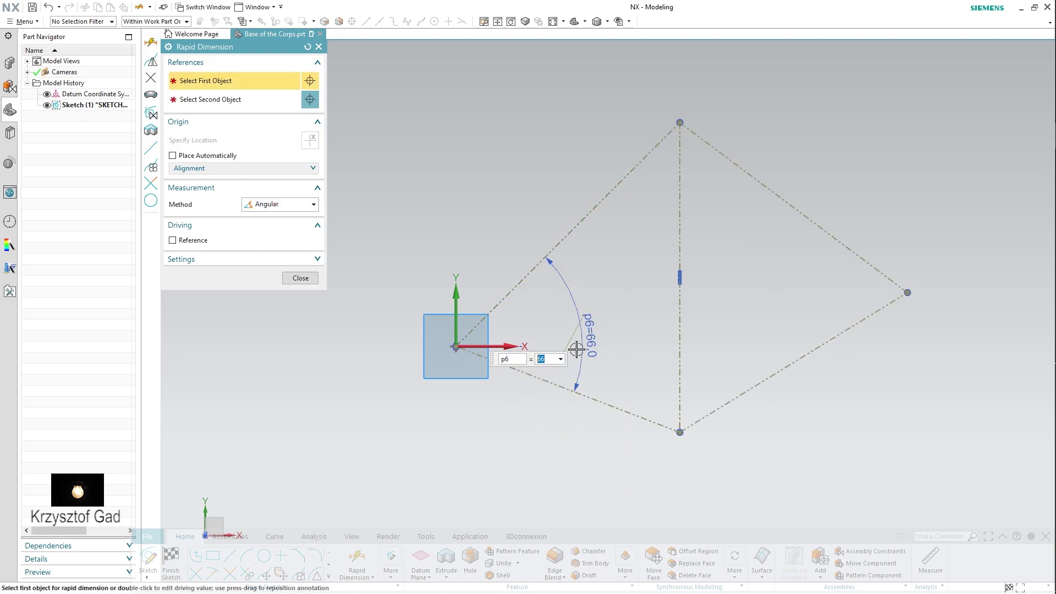
pyautogui.click(538, 378)
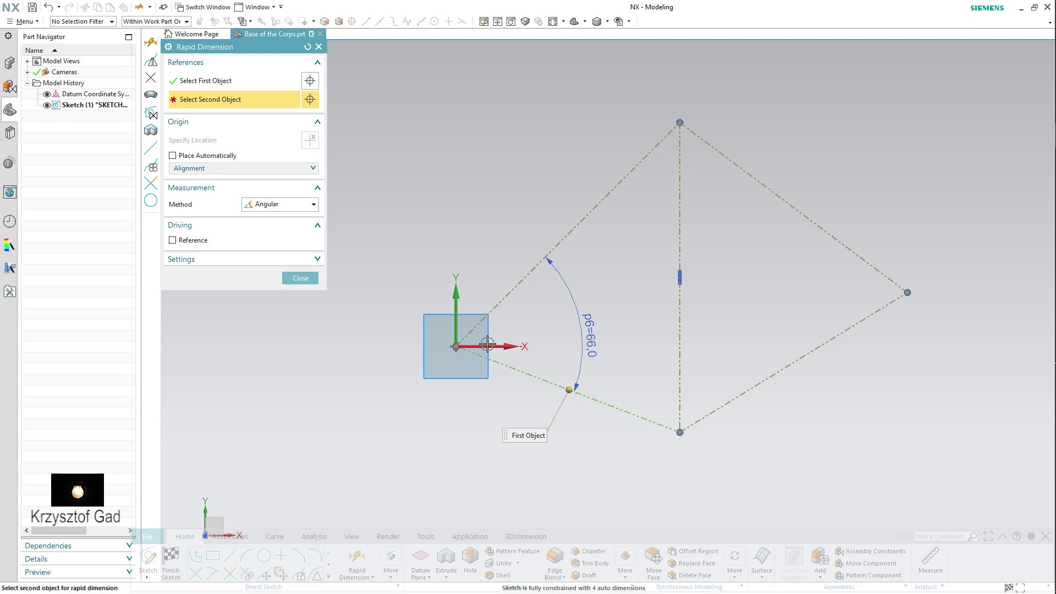
pyautogui.click(487, 345)
pyautogui.click(553, 362)
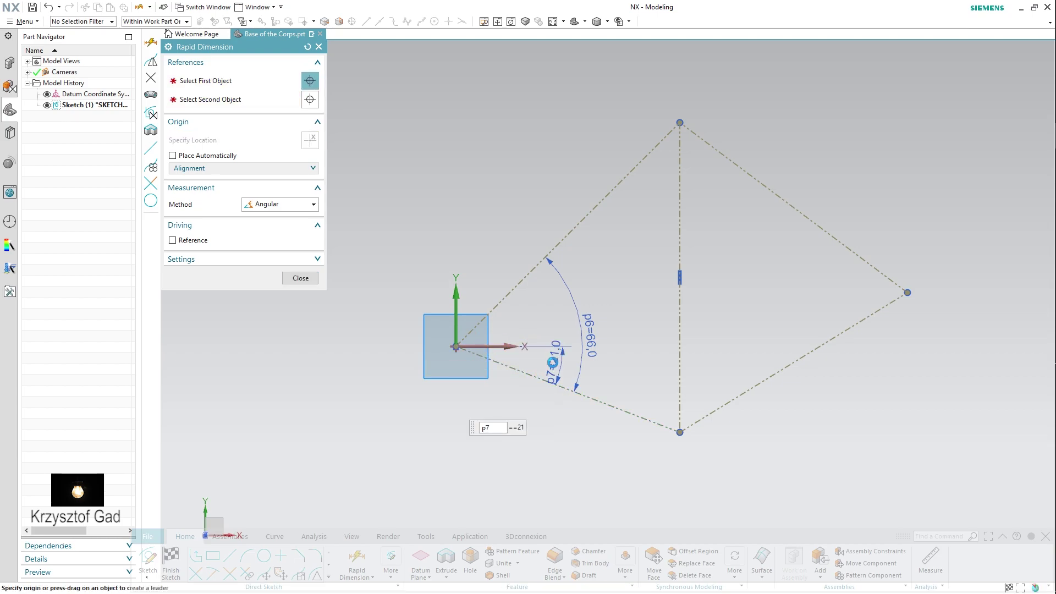
pyautogui.press('Return')
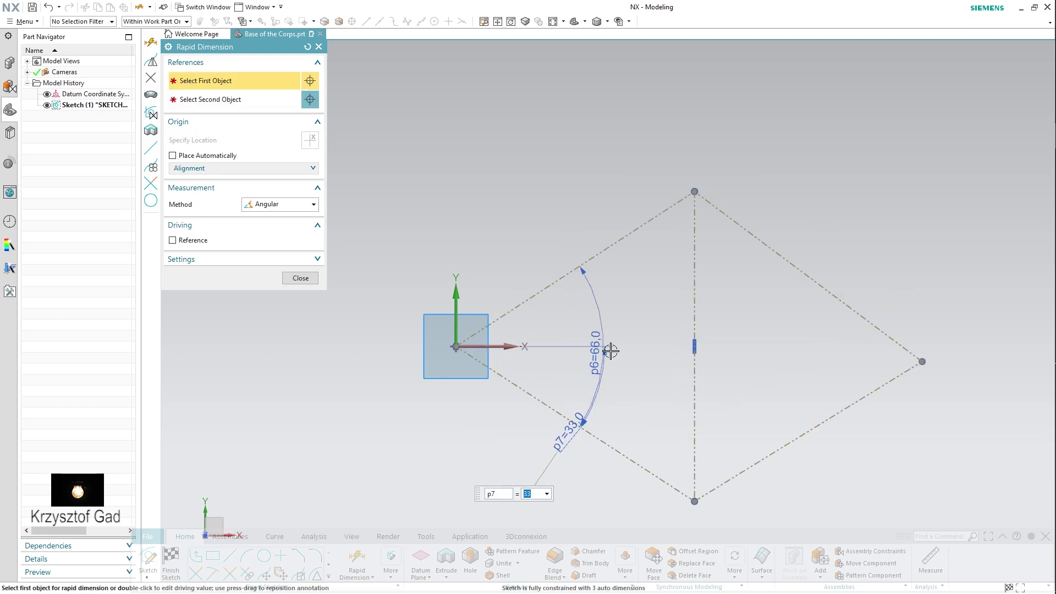
# - Set the bottom corner angle to 102° and the right corner angle to 90°
pyautogui.click(664, 476)
pyautogui.click(730, 480)
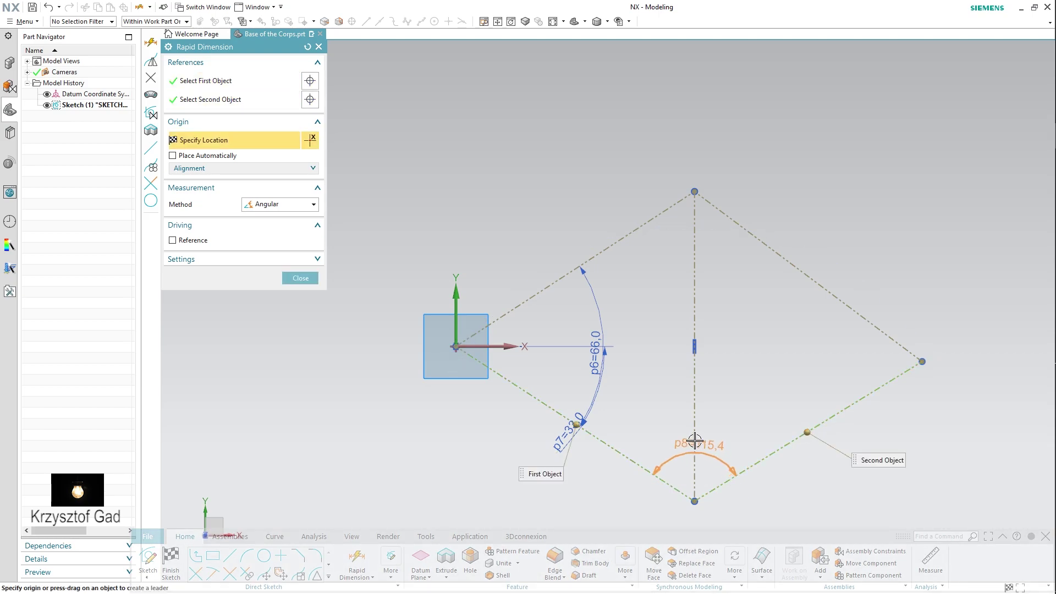
pyautogui.click(668, 434)
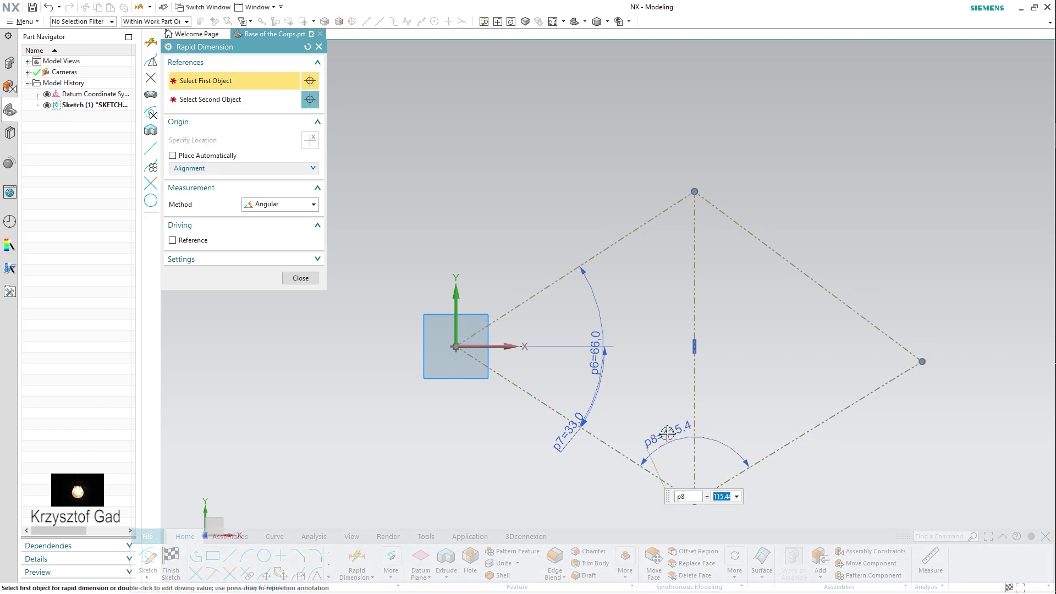
pyautogui.write('2')
pyautogui.press('Return')
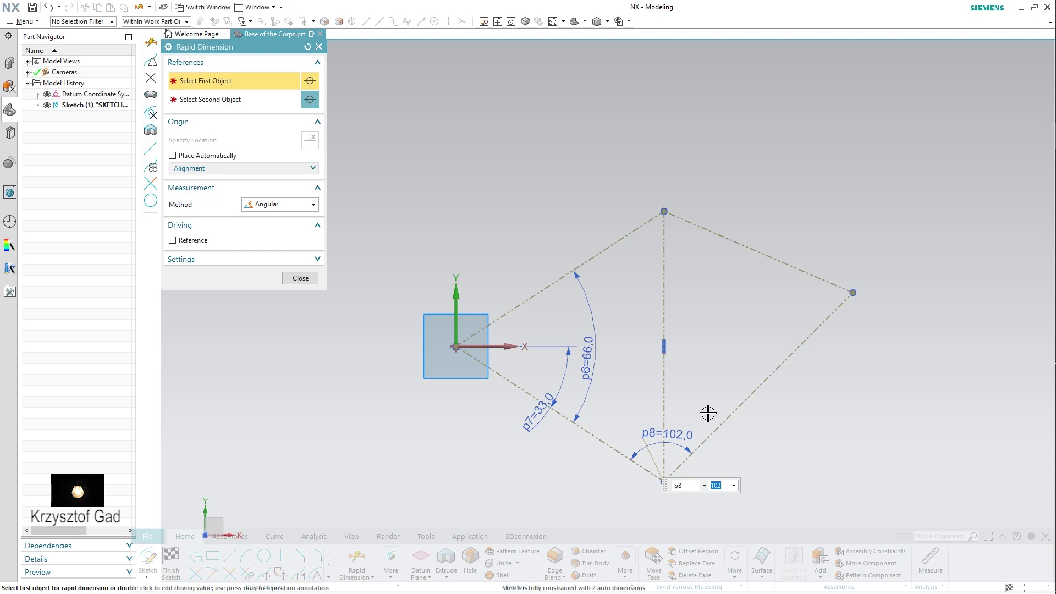
pyautogui.click(788, 357)
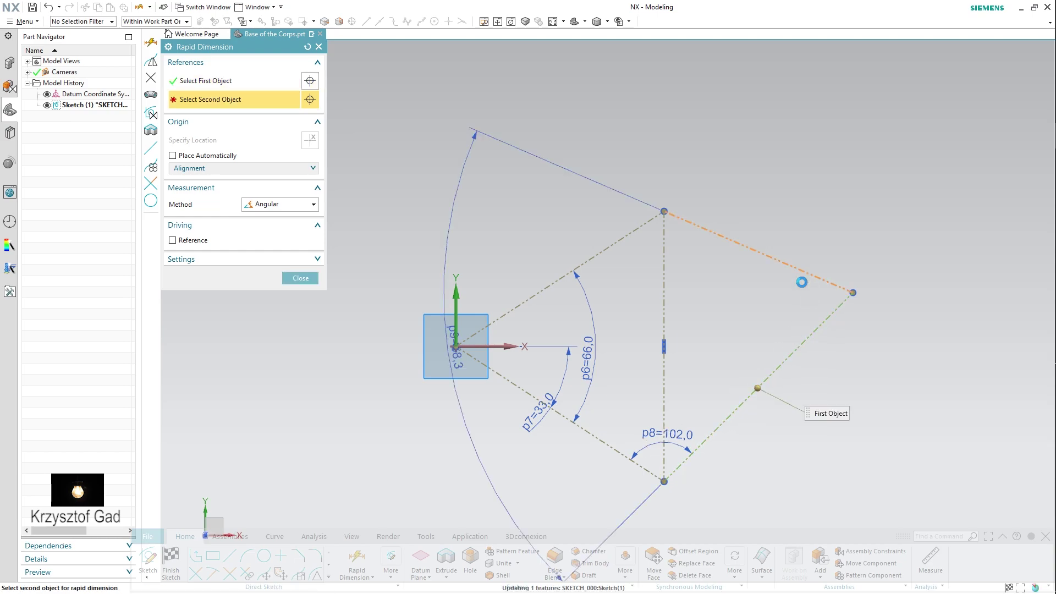
pyautogui.click(805, 273)
pyautogui.click(779, 311)
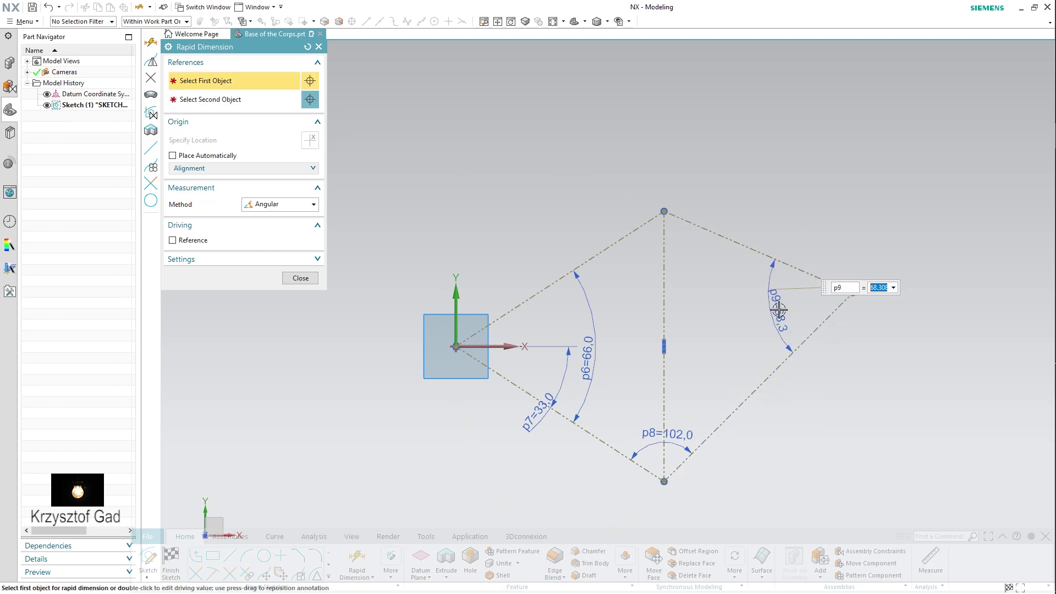
pyautogui.write('90')
pyautogui.press('Return')
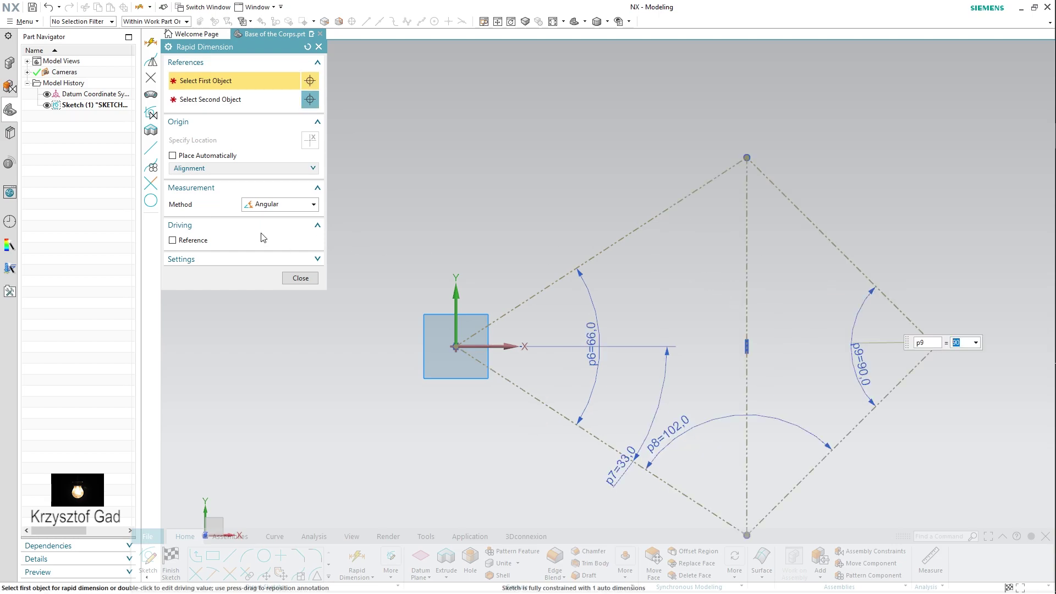
# - Give the vertical diagonal a 118.5 vertical dimension
pyautogui.click(269, 204)
pyautogui.click(267, 237)
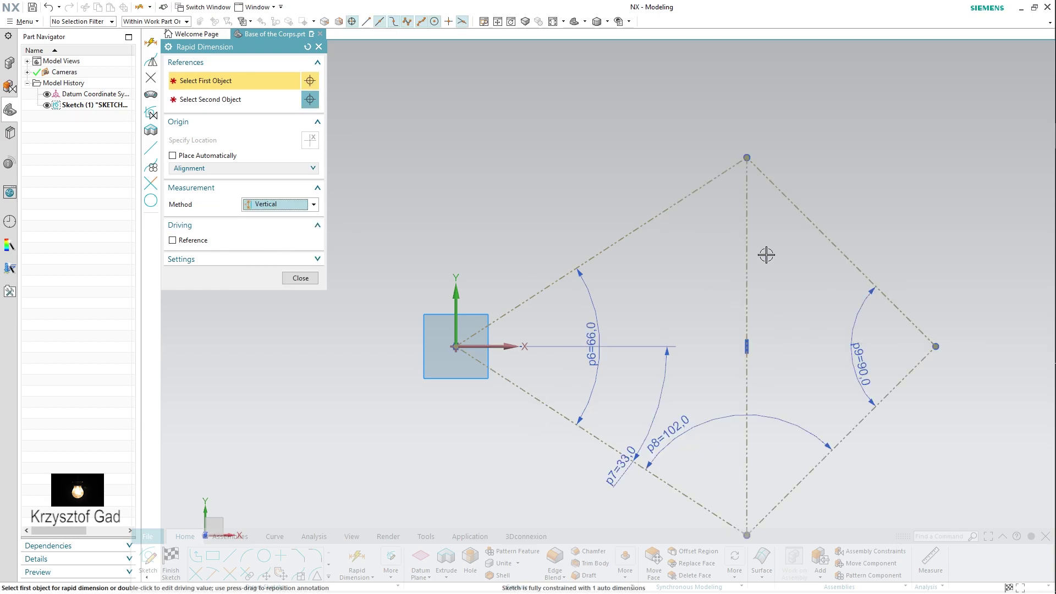
pyautogui.click(749, 249)
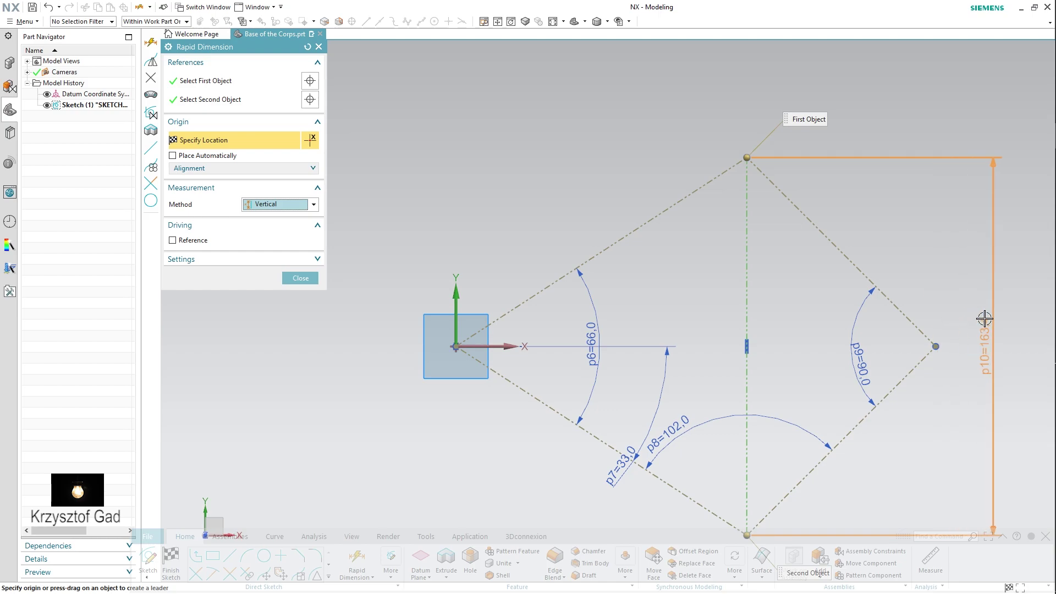
pyautogui.scroll(-1, 983, 320)
pyautogui.click(915, 324)
pyautogui.write('118.5')
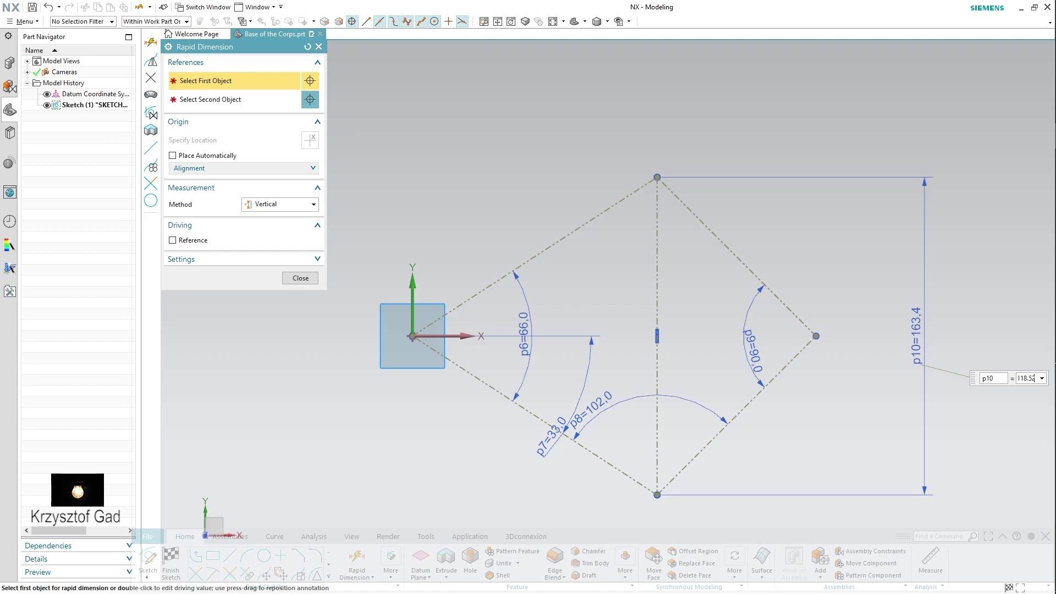
pyautogui.press('Return')
pyautogui.scroll(1, 326, 314)
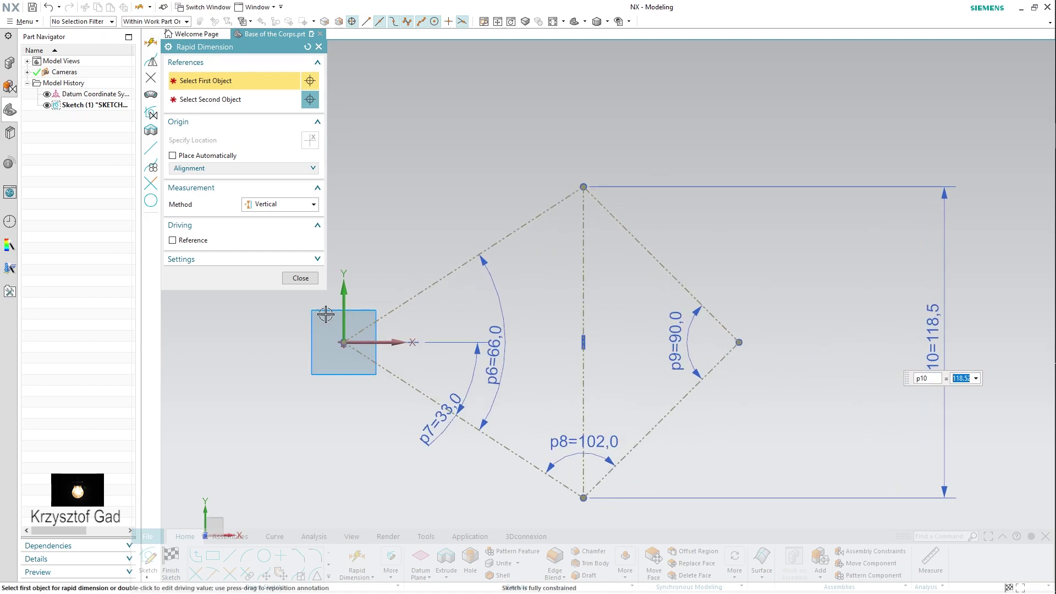
# - Draw circles on the right, bottom and top vertices plus a Ø160 circle at the origin
pyautogui.click(301, 278)
pyautogui.click(264, 556)
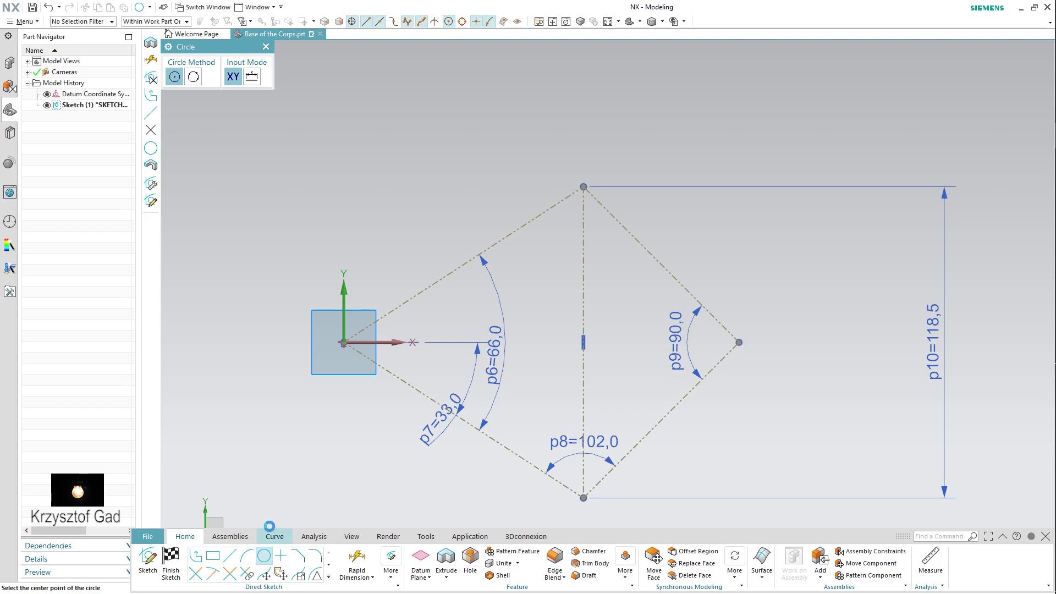
pyautogui.click(739, 343)
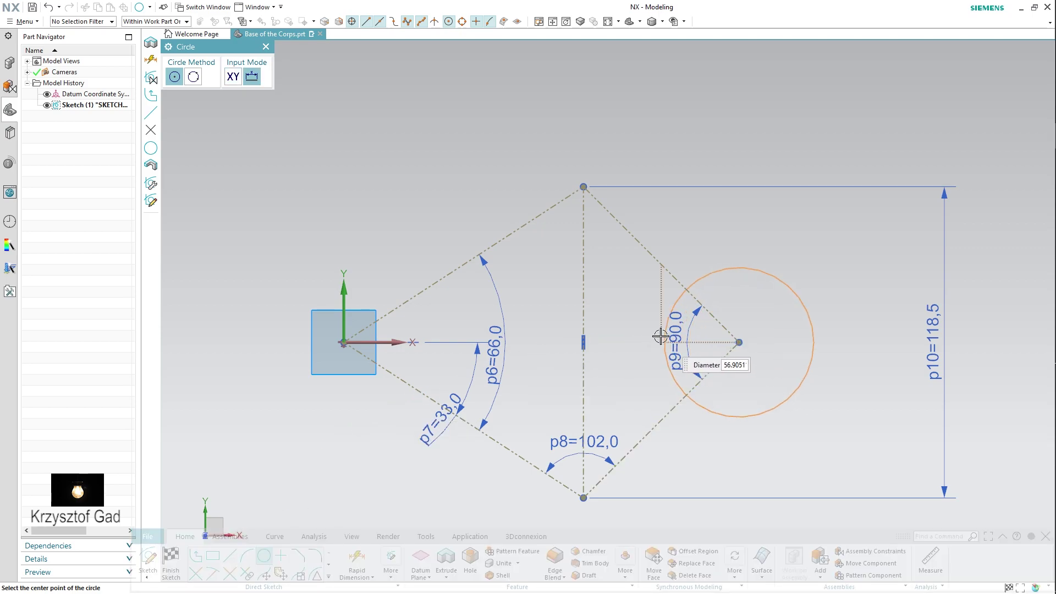
pyautogui.click(630, 330)
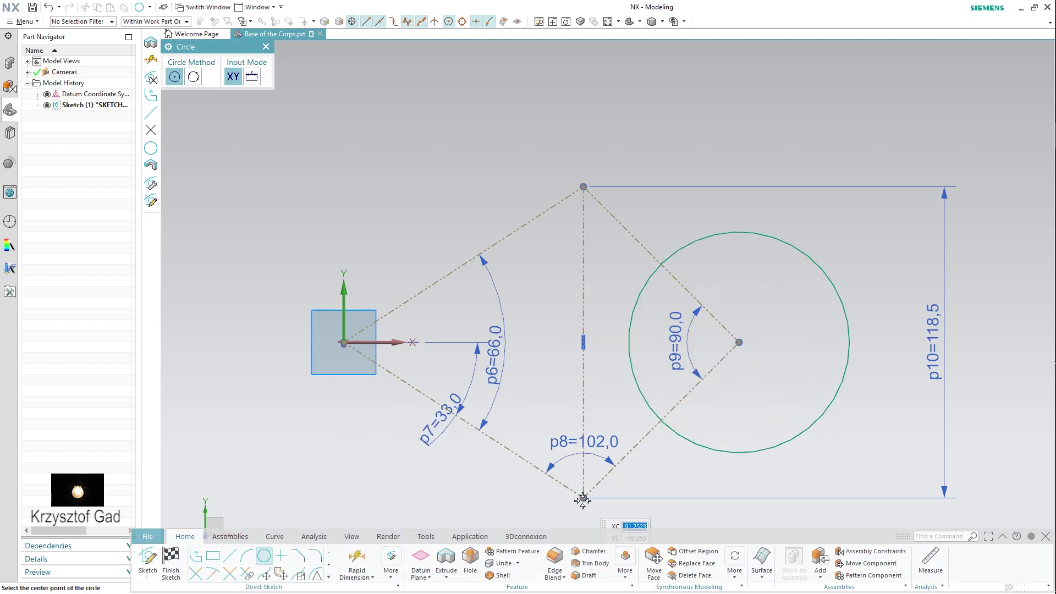
pyautogui.click(583, 498)
pyautogui.click(661, 440)
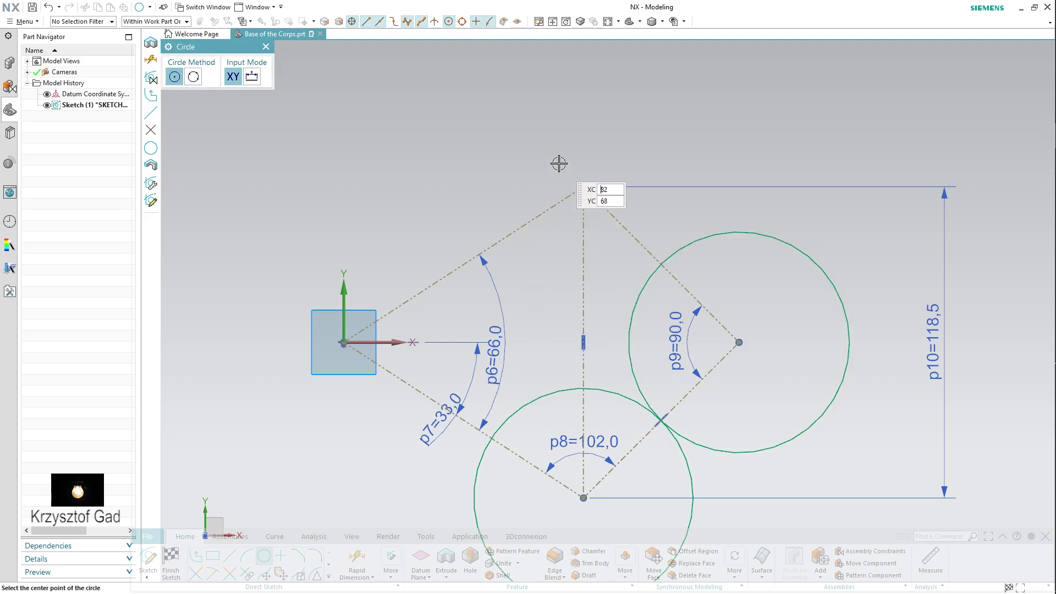
pyautogui.click(583, 187)
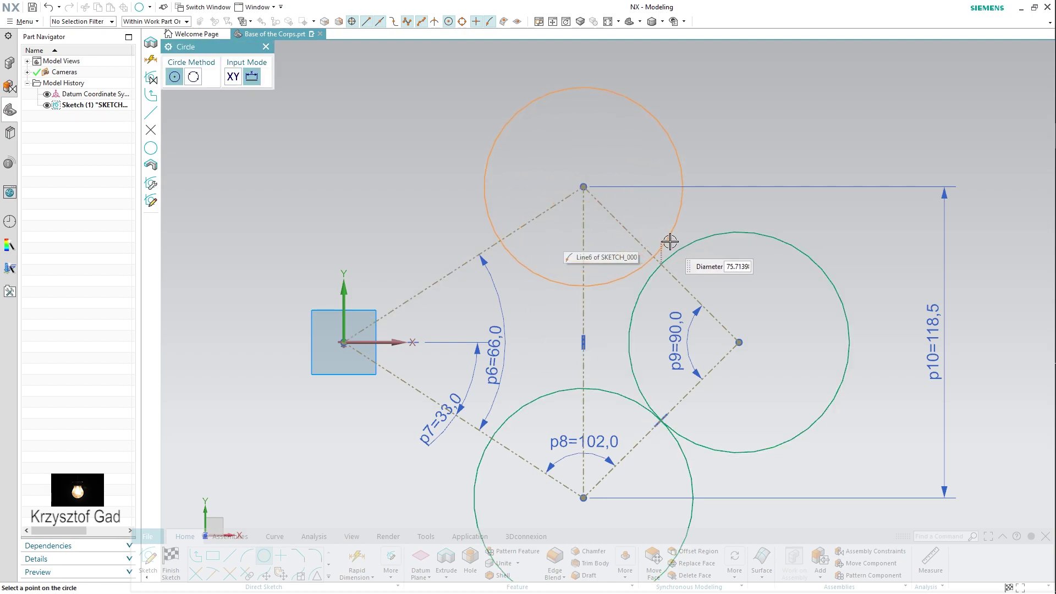
pyautogui.click(671, 241)
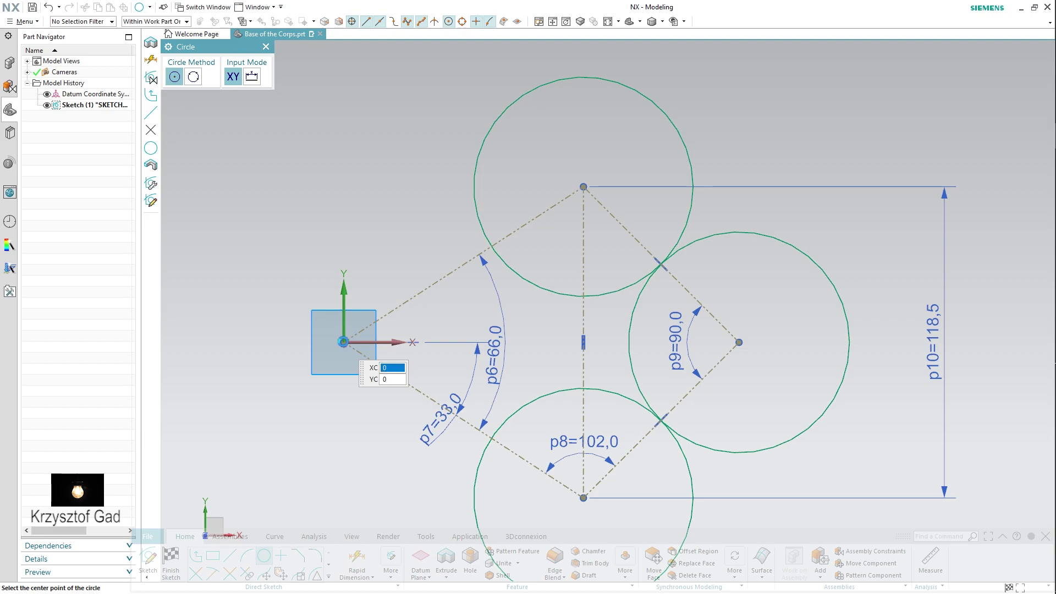
pyautogui.click(344, 342)
pyautogui.write('160')
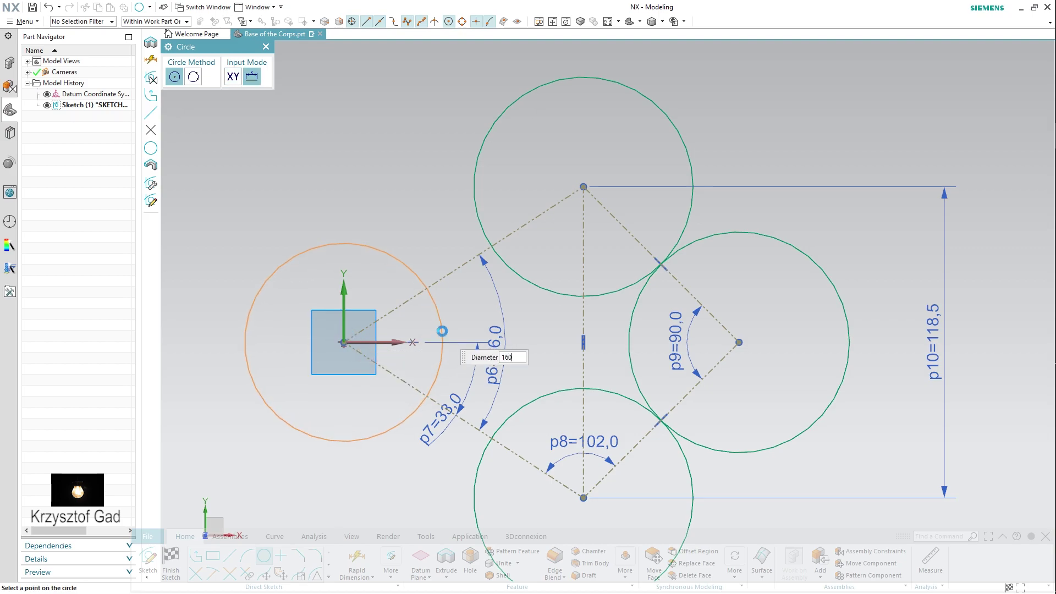
pyautogui.press('Return')
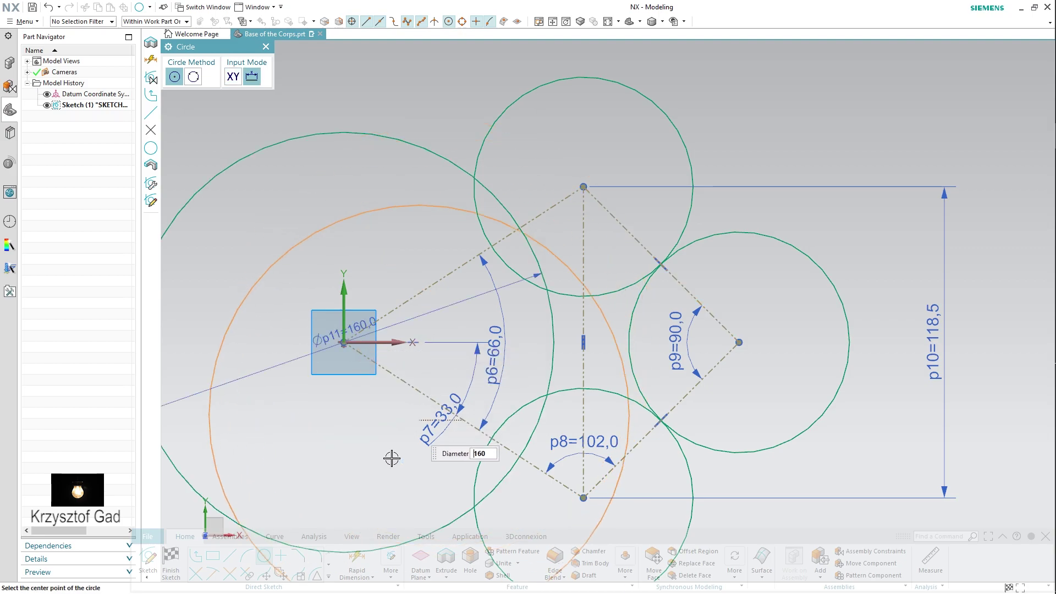
# - Make the top circle tangent to the large Ø160 circle
pyautogui.click(392, 575)
pyautogui.click(429, 352)
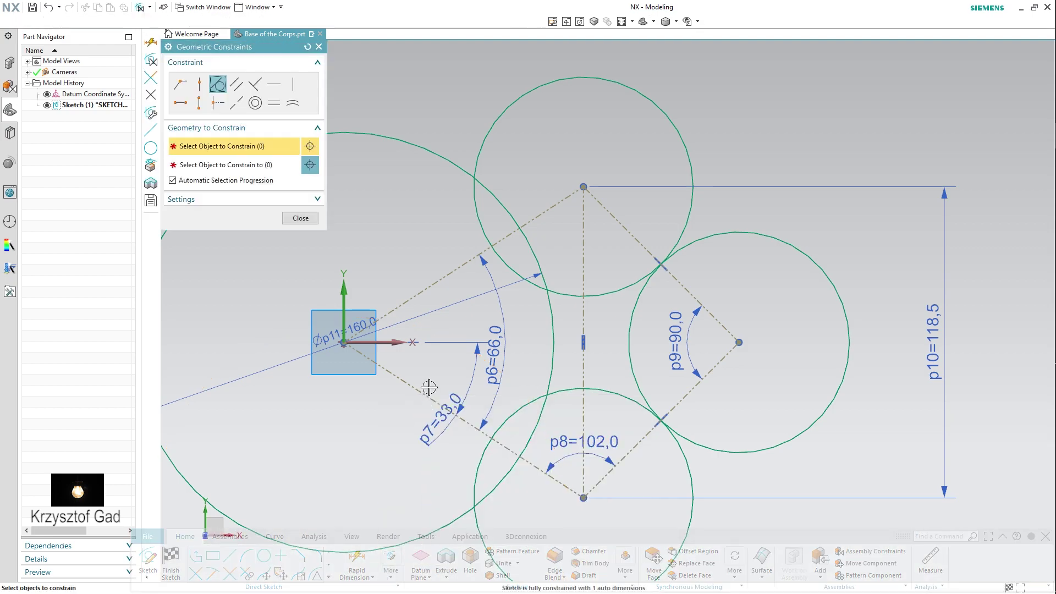
pyautogui.click(487, 126)
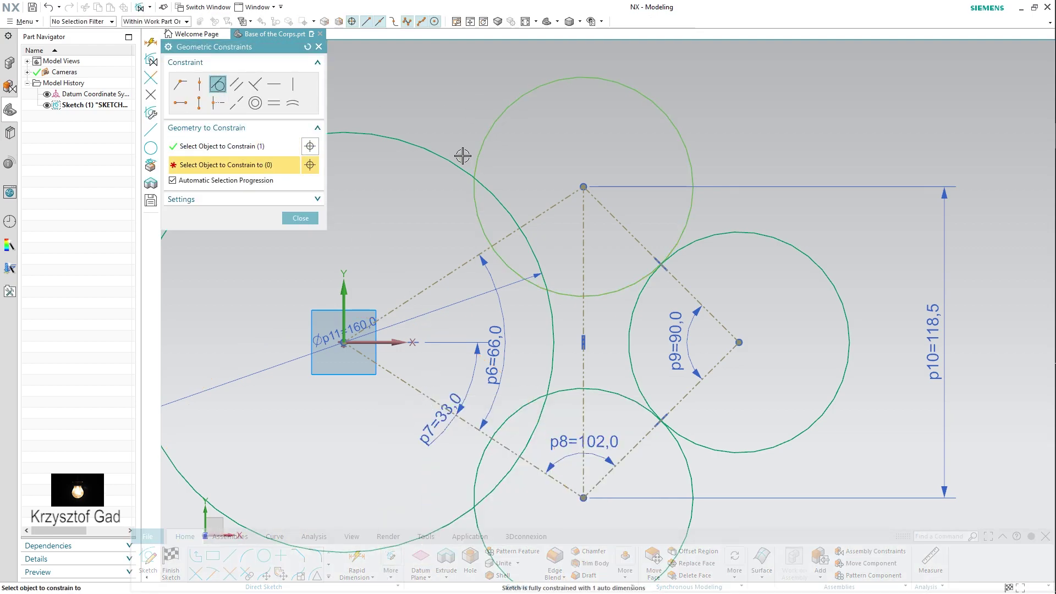
pyautogui.click(456, 173)
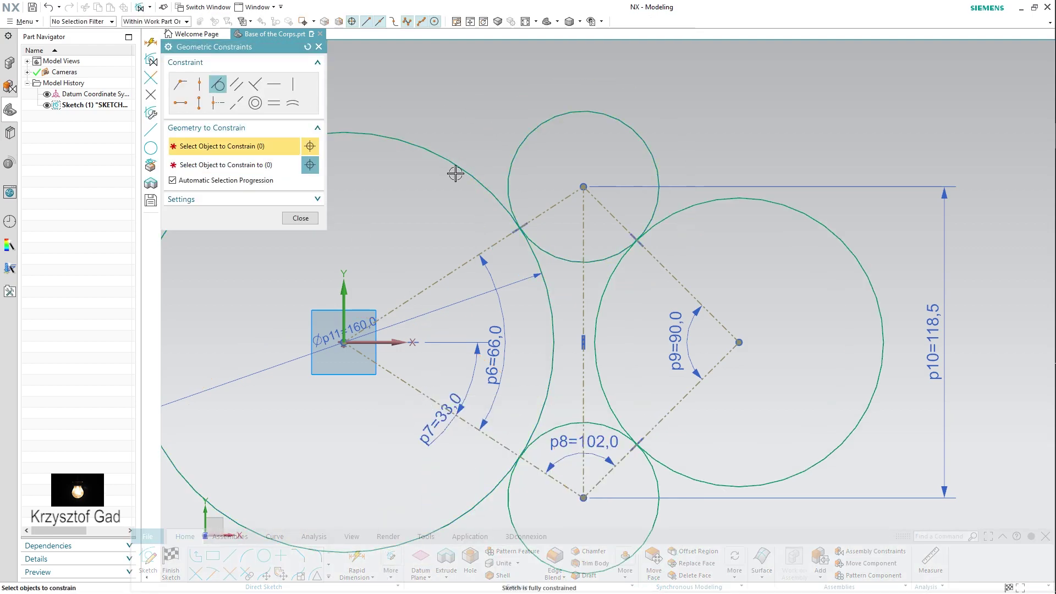
pyautogui.click(300, 219)
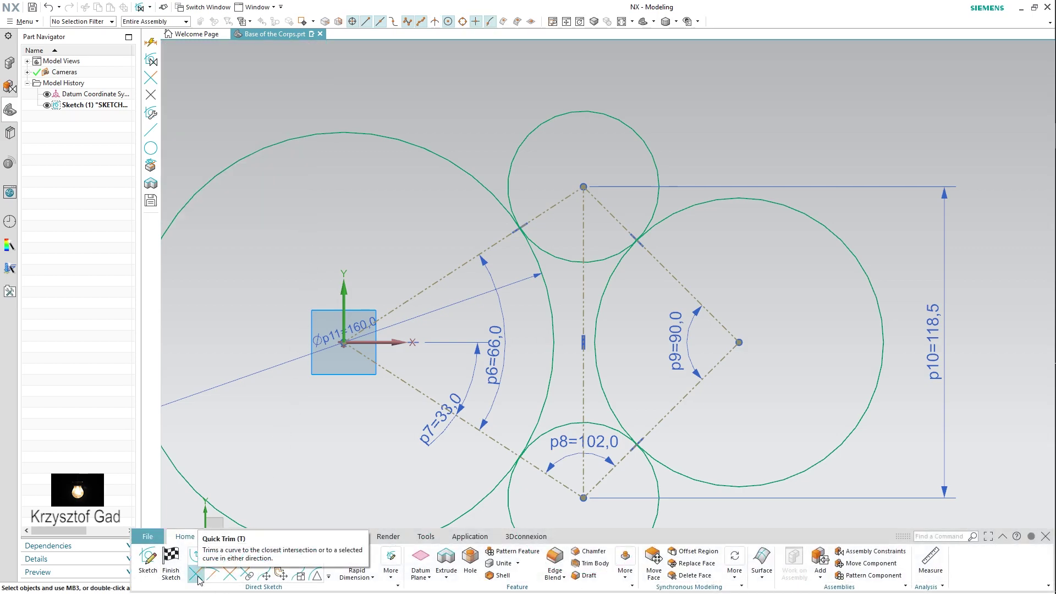
# - Quick Trim the inner arc segments so the circles form one peanut outline
pyautogui.click(197, 575)
pyautogui.moveTo(523, 356); pyautogui.dragTo(641, 351)
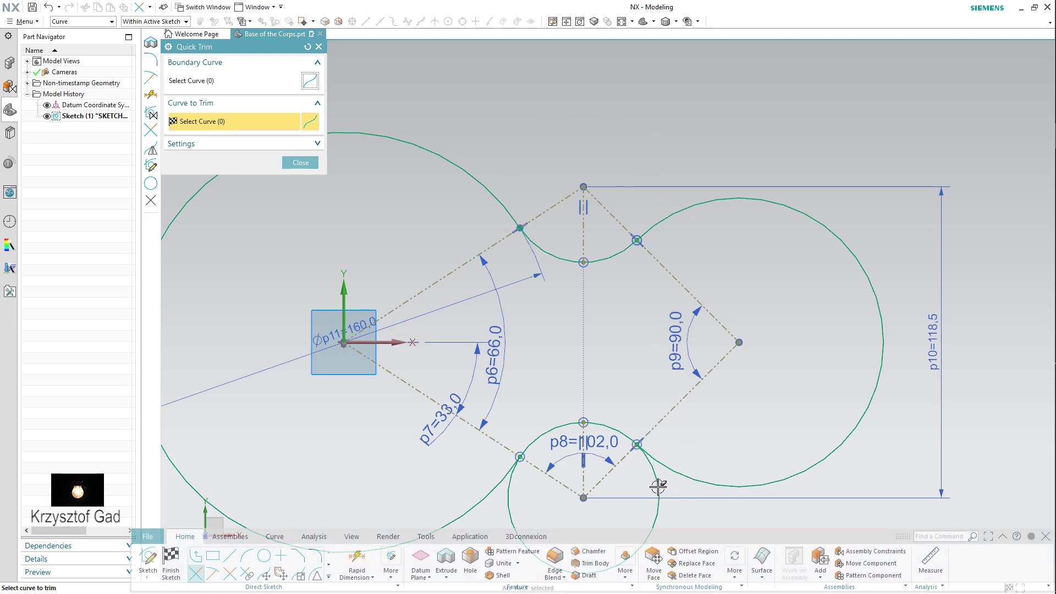
pyautogui.hotkey('ctrl', 'f')
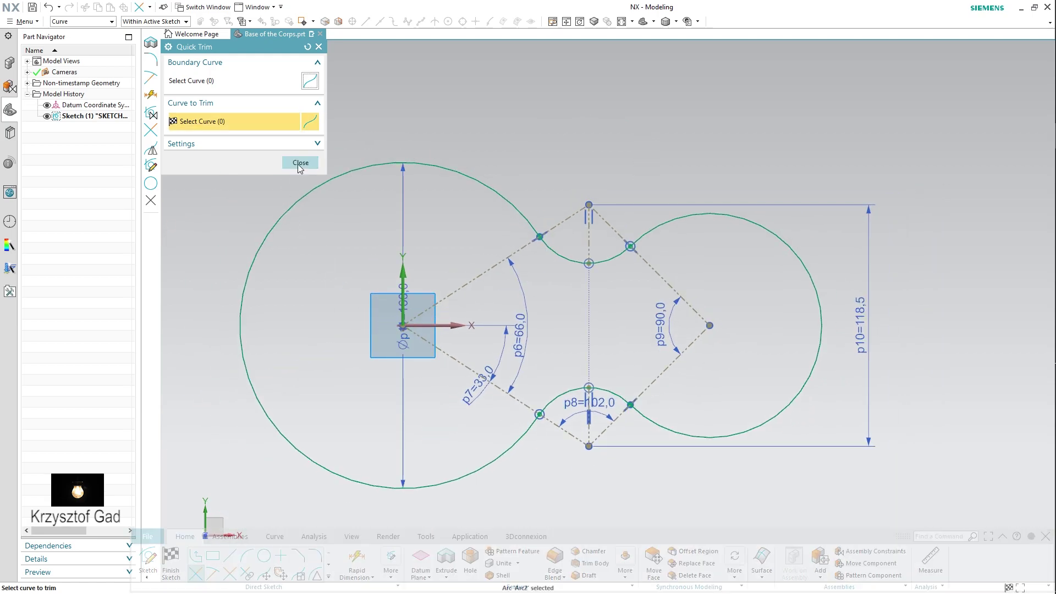
pyautogui.click(300, 162)
# - Move the Ø160 diameter dimension to a diagonal position
pyautogui.moveTo(403, 223)
pyautogui.mouseDown()
pyautogui.moveTo(303, 237)
pyautogui.moveTo(344, 371)
pyautogui.moveTo(373, 380)
pyautogui.moveTo(356, 385)
pyautogui.mouseUp()
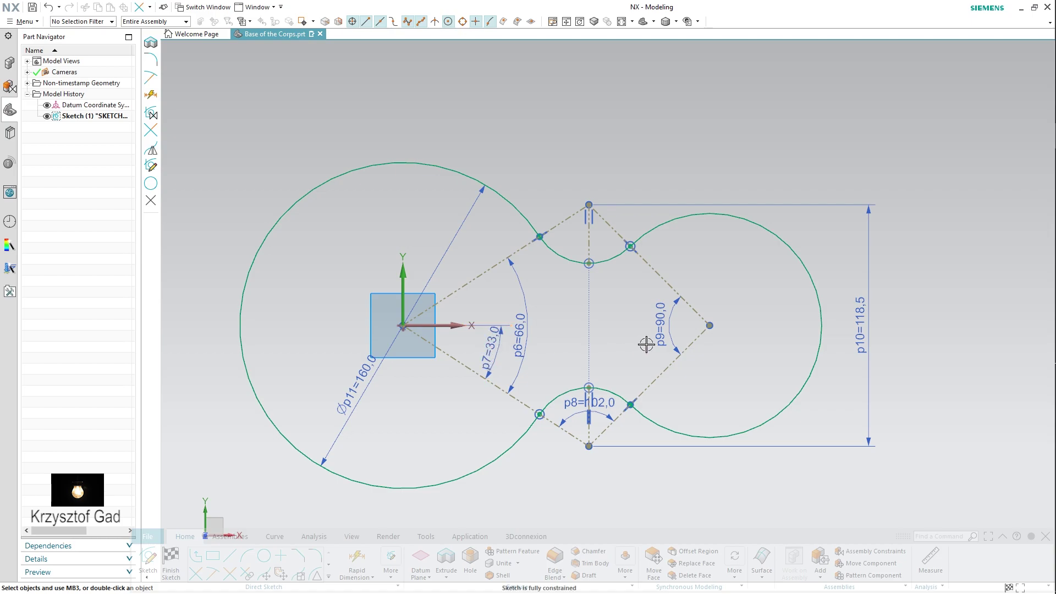
pyautogui.scroll(1, 715, 390)
pyautogui.scroll(2, 798, 445)
pyautogui.scroll(-2, 715, 484)
pyautogui.scroll(2, 550, 523)
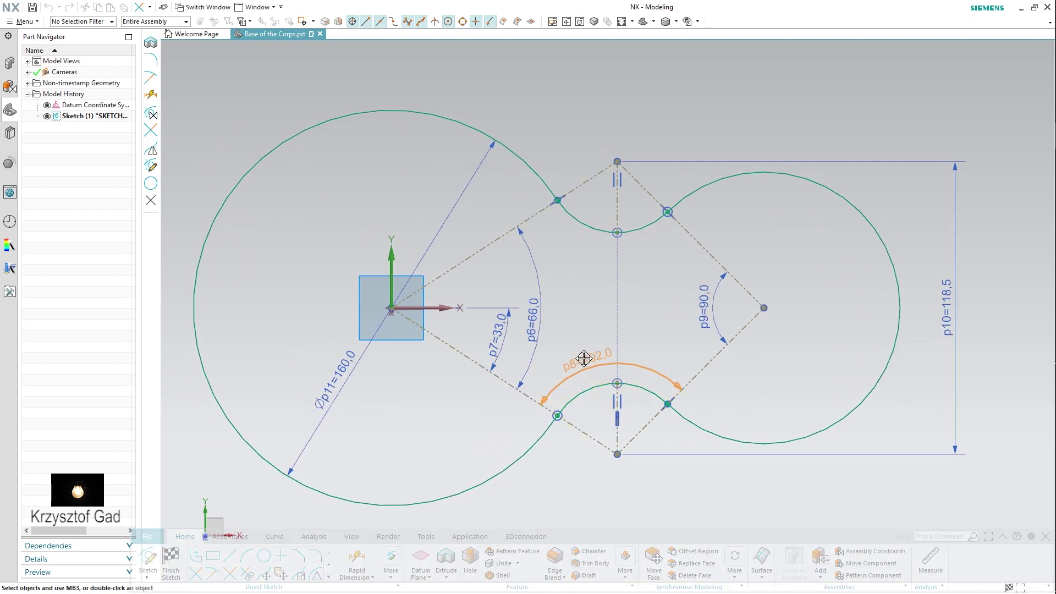
# - Finish the sketch and extrude the peanut outline from 0 to 2 mm
pyautogui.click(170, 560)
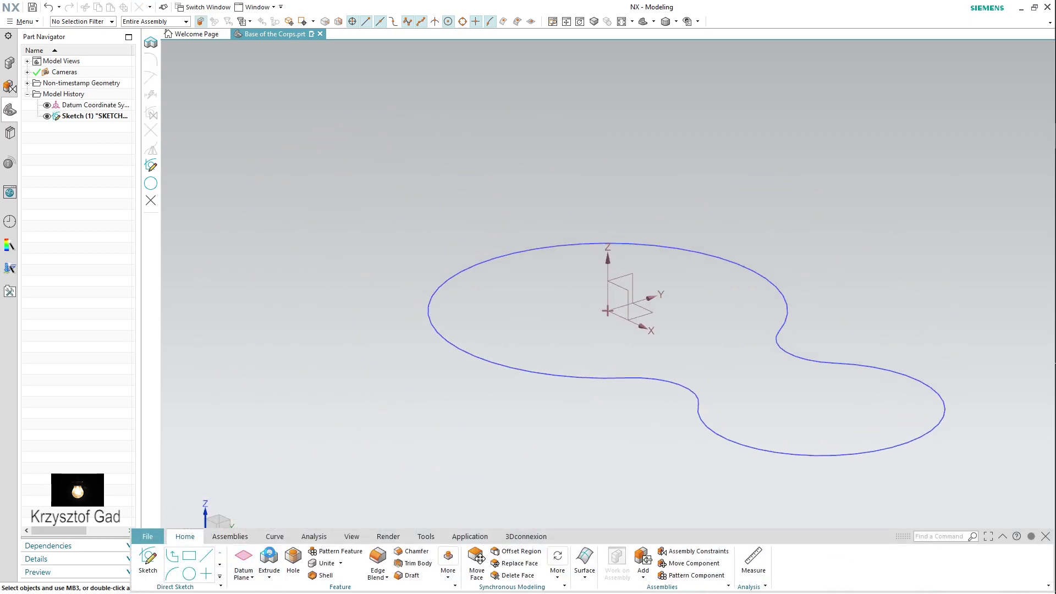
pyautogui.click(269, 557)
pyautogui.click(475, 351)
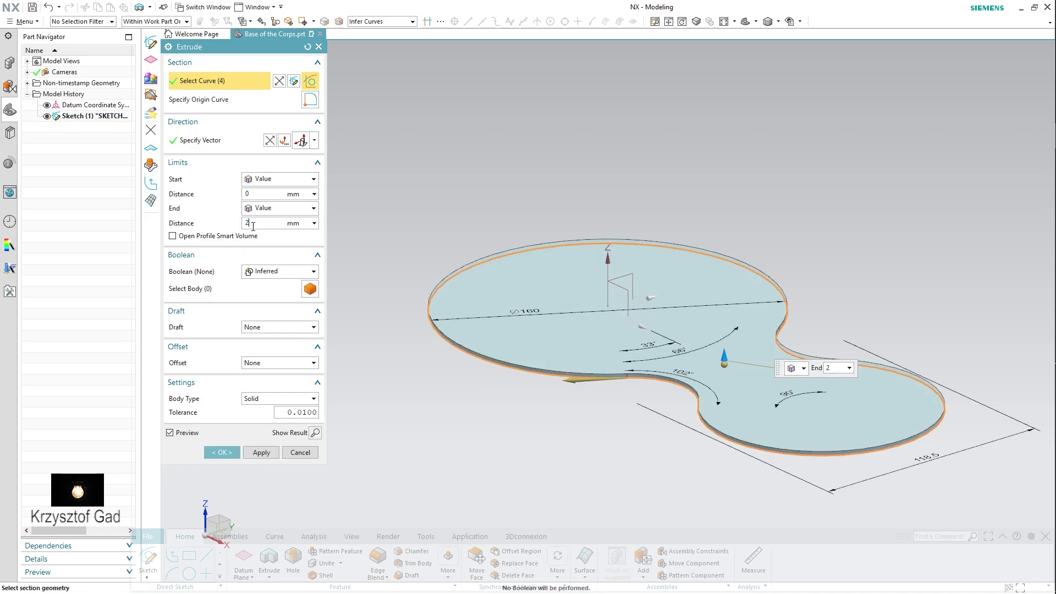
pyautogui.click(223, 453)
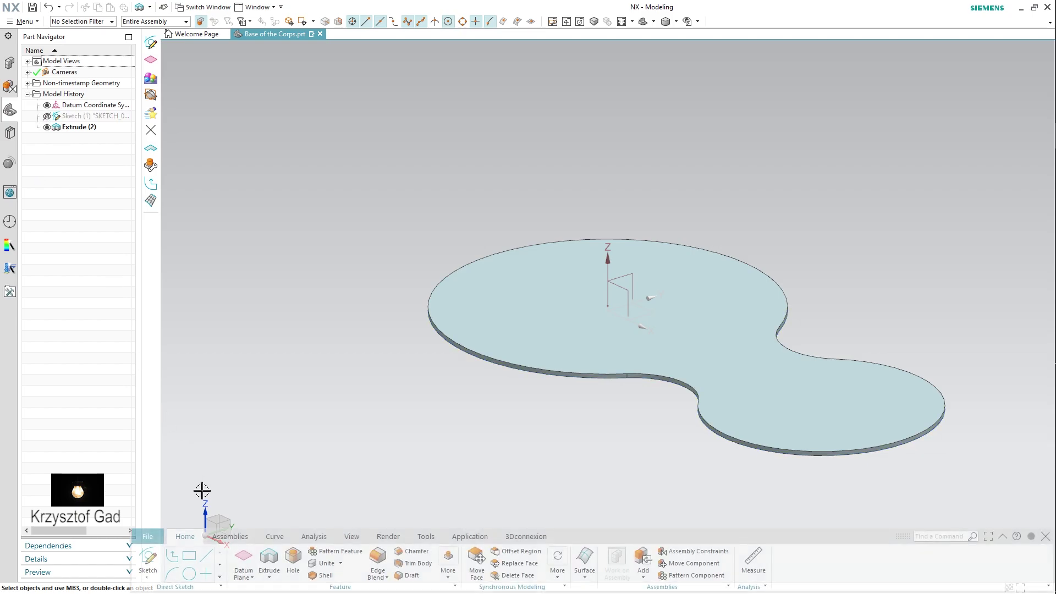
# - Start Sketch (3) on the plate's top face and project its tangent-connected outline edges
pyautogui.click(148, 561)
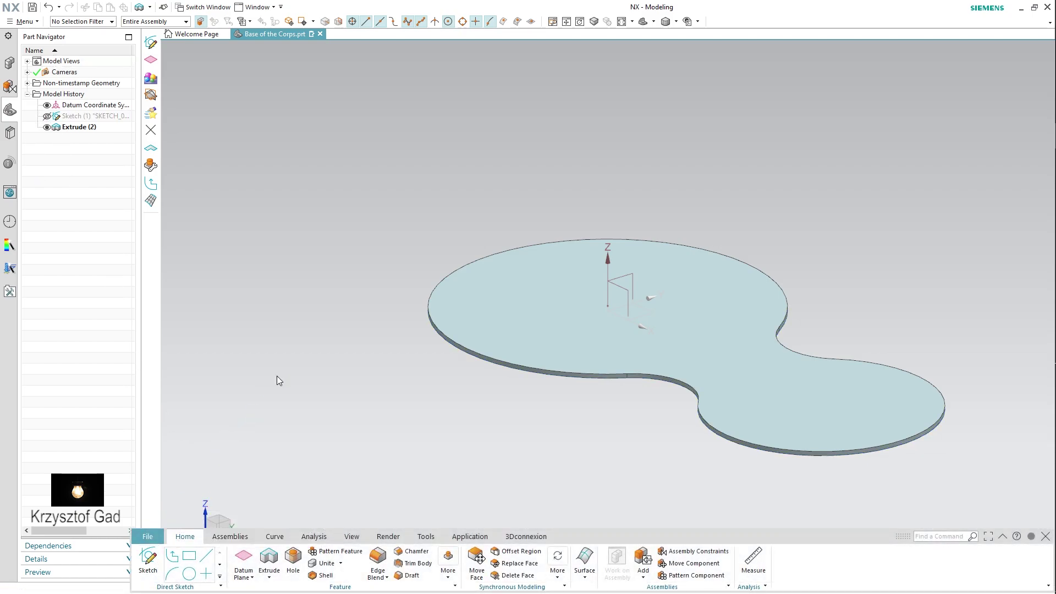
pyautogui.click(517, 352)
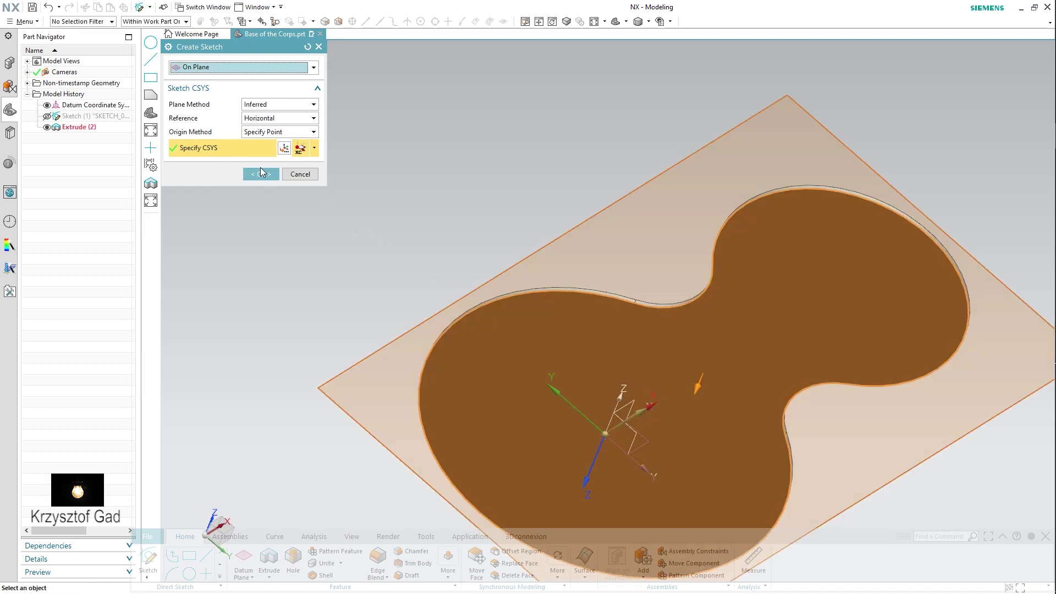
pyautogui.click(260, 174)
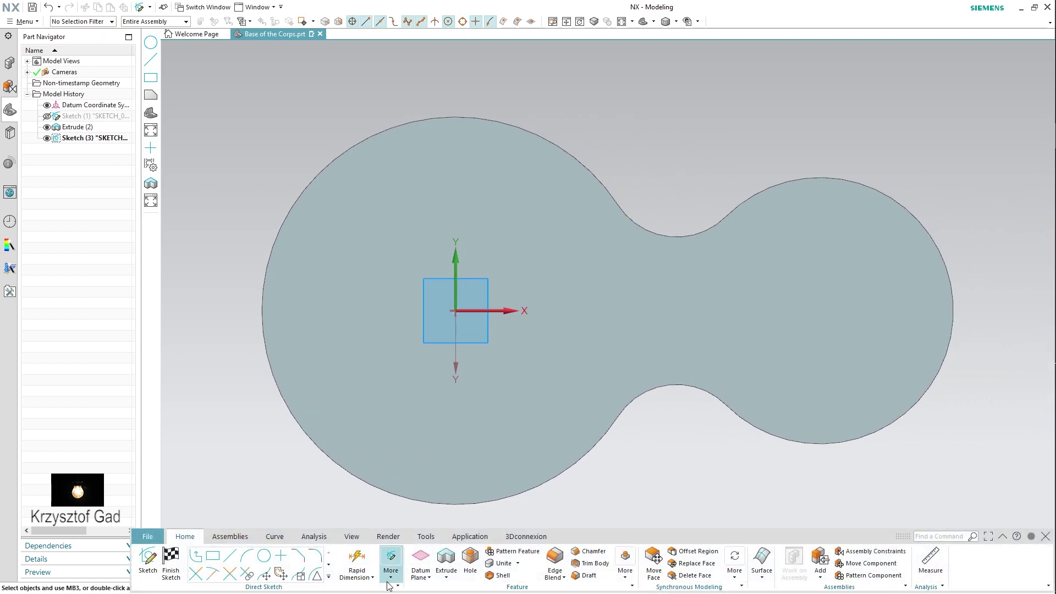
pyautogui.click(329, 576)
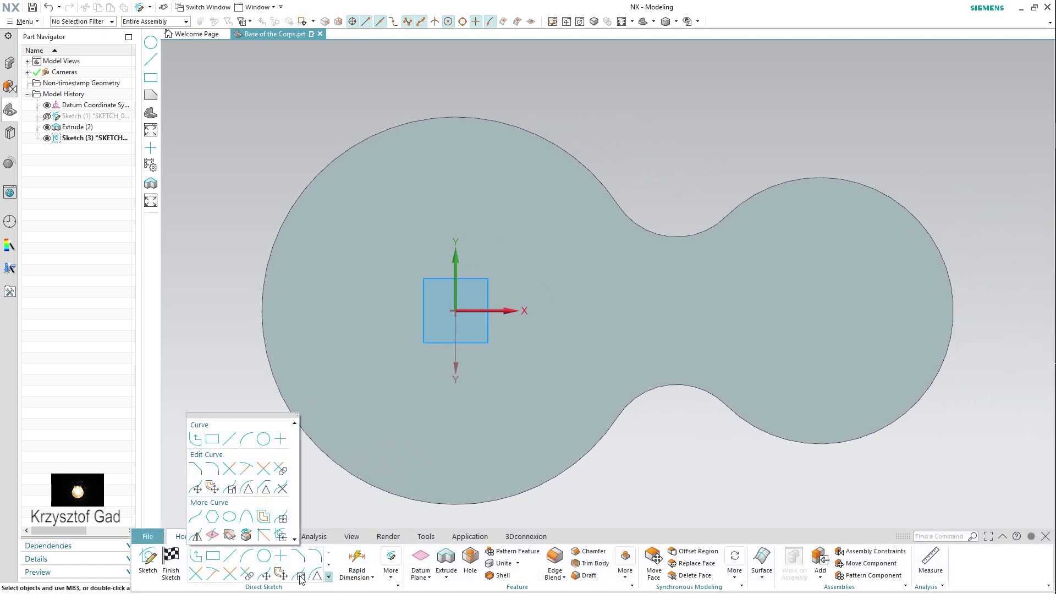
pyautogui.click(246, 535)
pyautogui.click(332, 458)
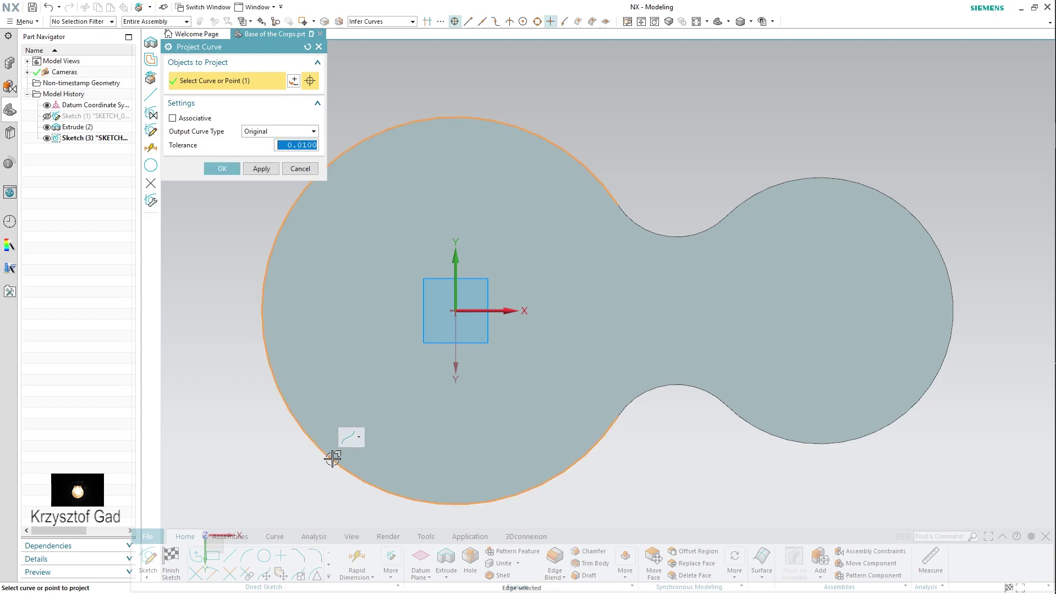
pyautogui.click(359, 440)
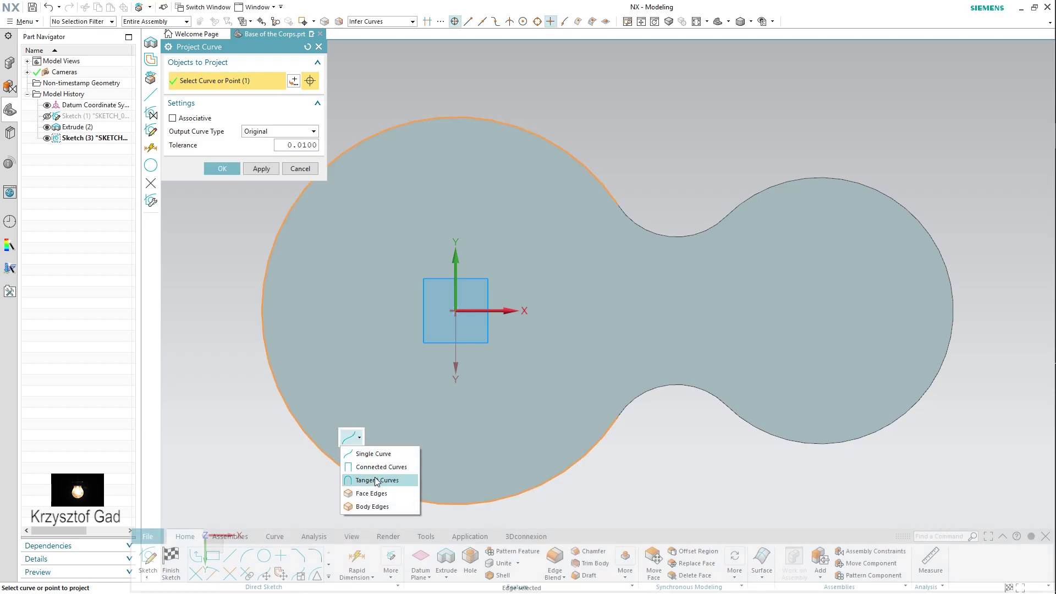
pyautogui.click(379, 476)
pyautogui.click(228, 172)
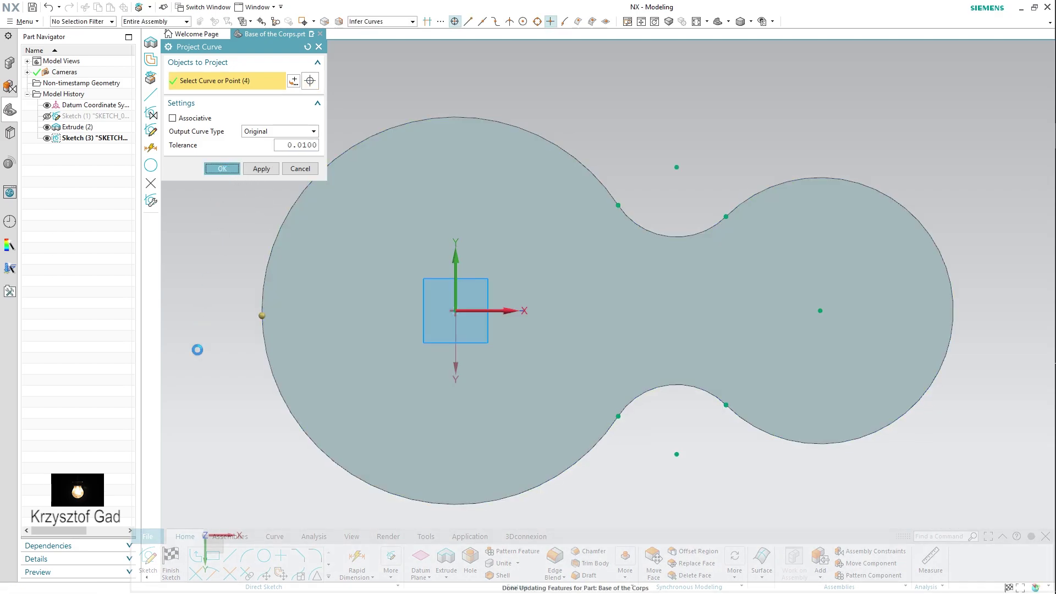
pyautogui.click(329, 576)
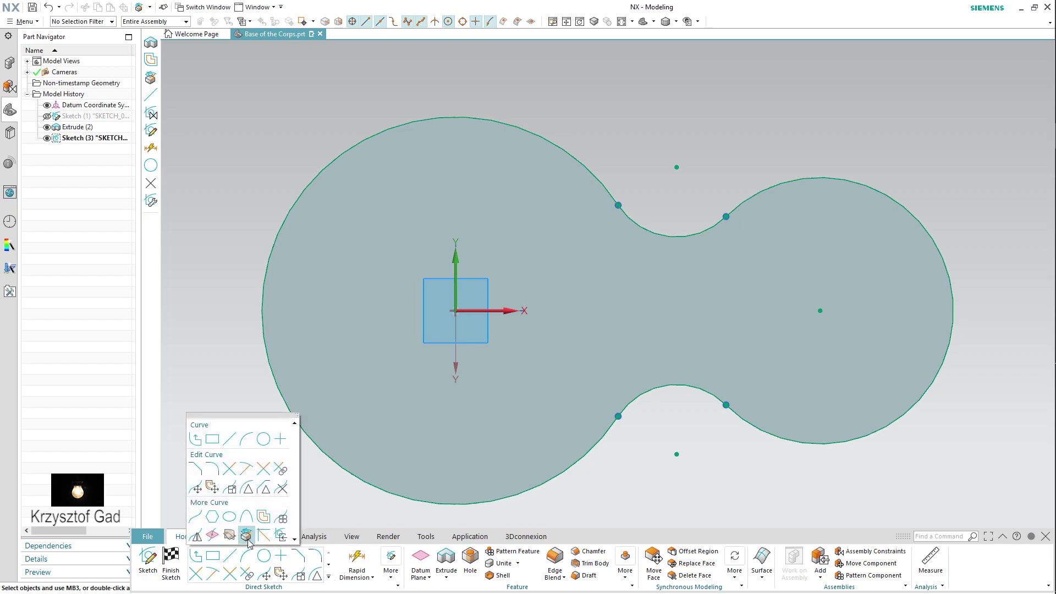
# - Offset the projected outline 1.5 mm inward and finish the sketch
pyautogui.click(262, 515)
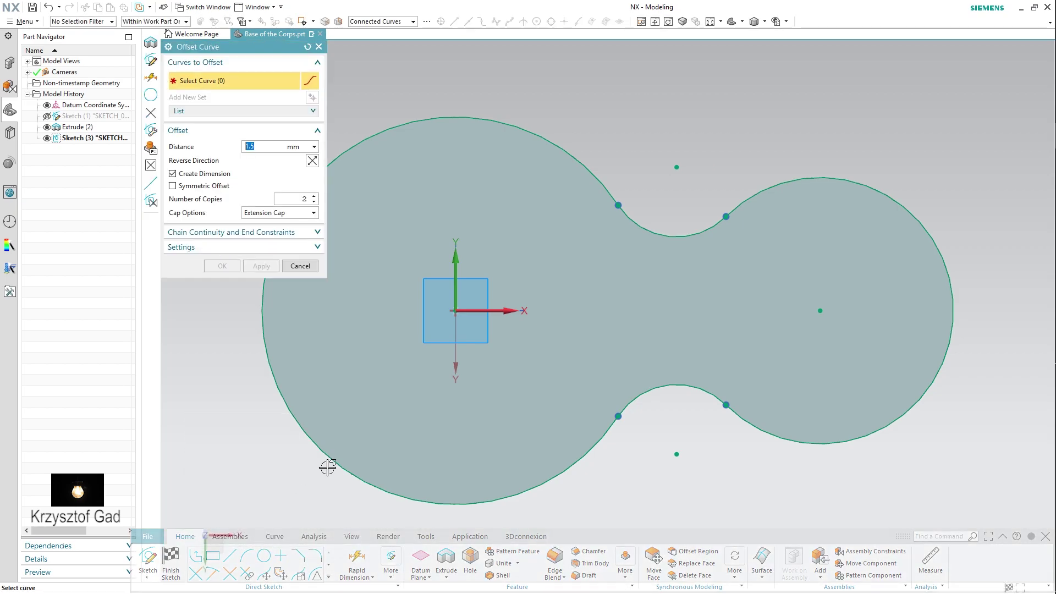
pyautogui.click(328, 460)
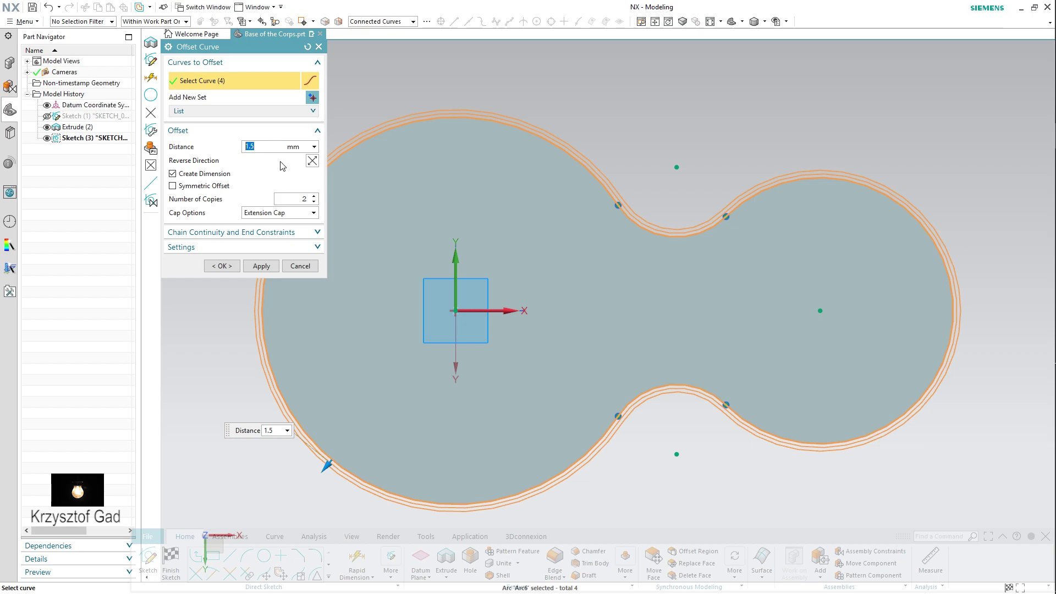
pyautogui.click(312, 162)
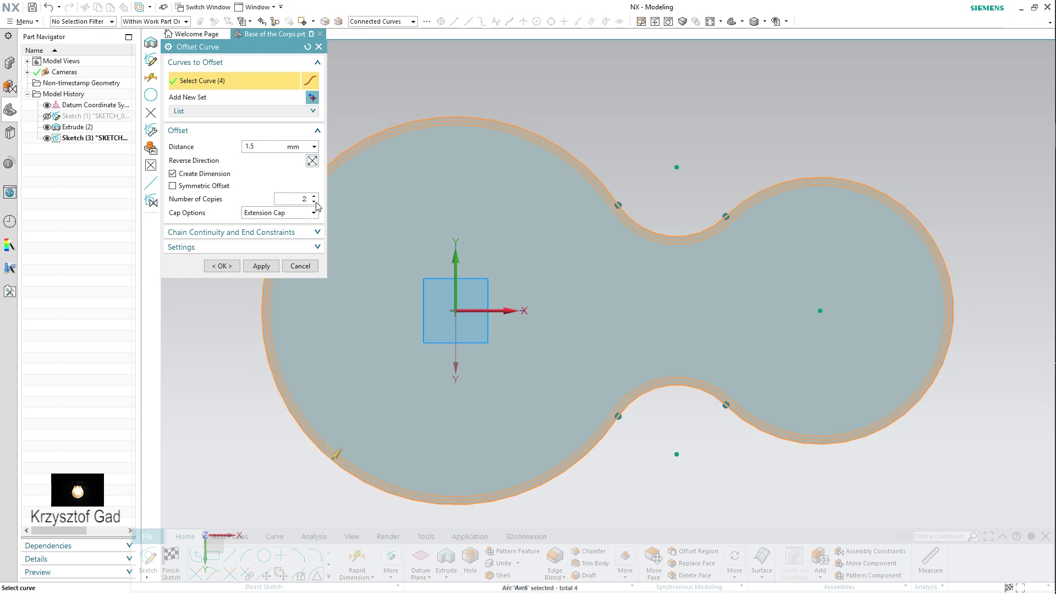
pyautogui.click(223, 266)
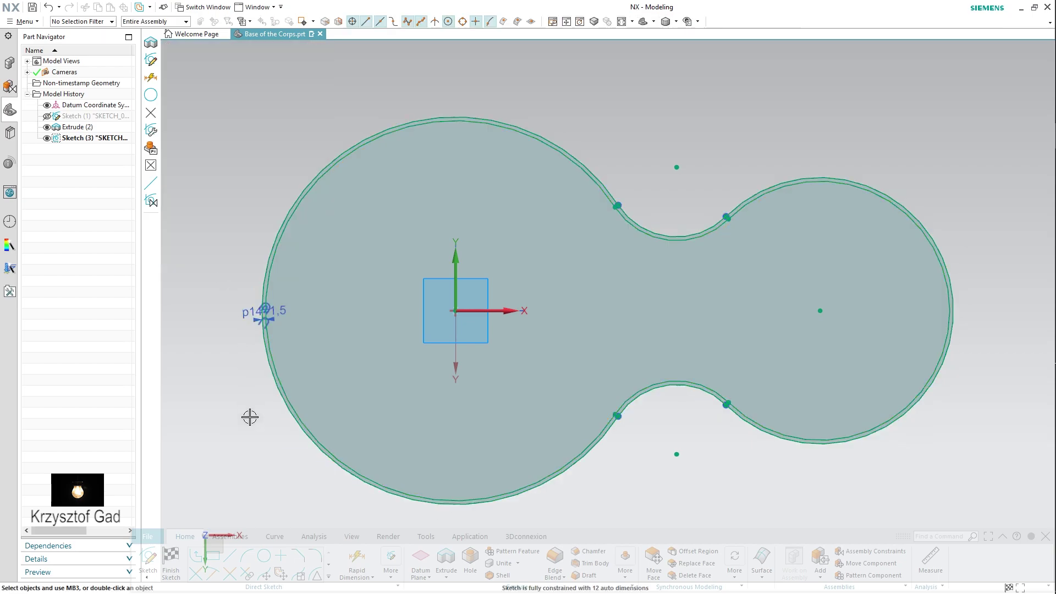
pyautogui.click(171, 560)
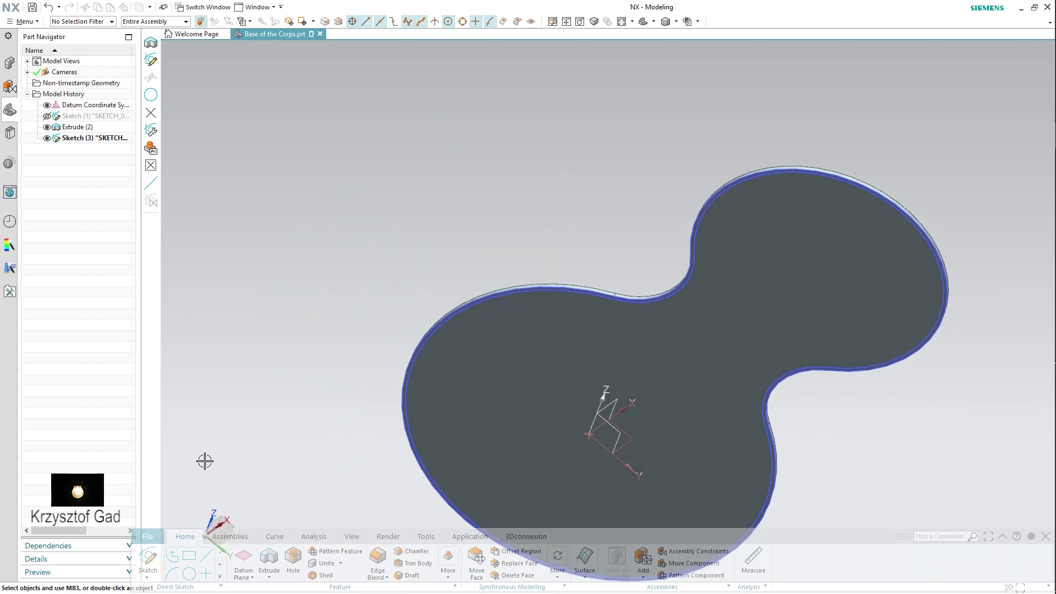
# - Extrude the rim outline 1.5 mm high, united with the plate
pyautogui.click(269, 559)
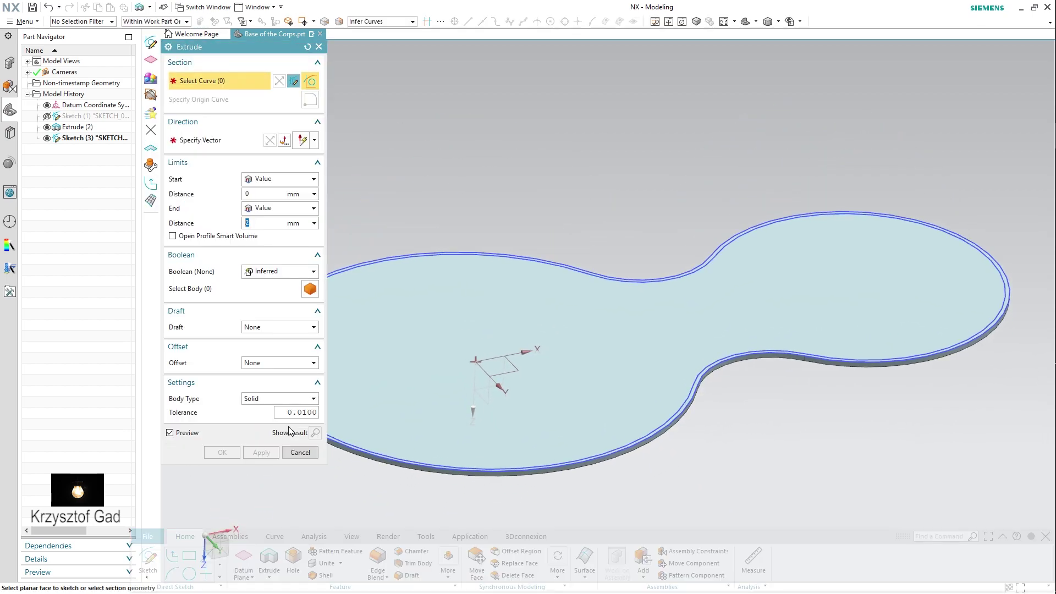
pyautogui.click(358, 447)
pyautogui.write('1.5')
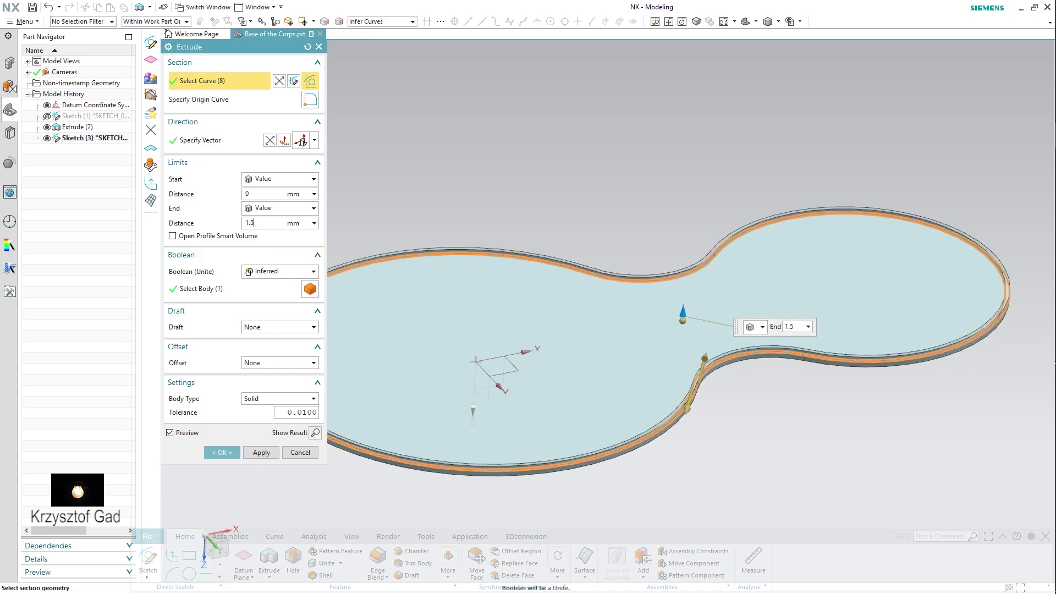
pyautogui.press('Return')
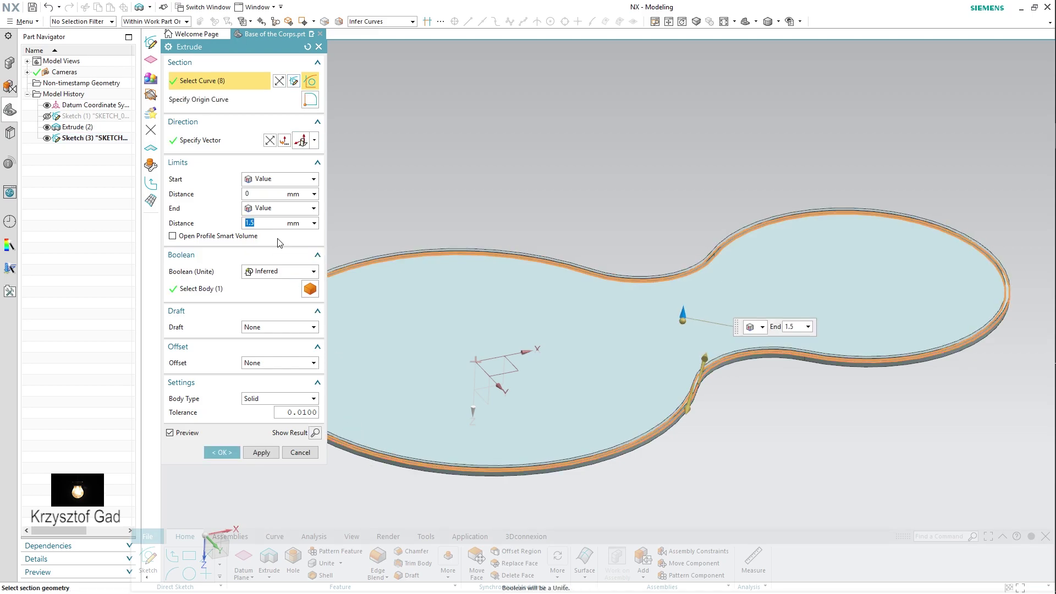
pyautogui.click(228, 451)
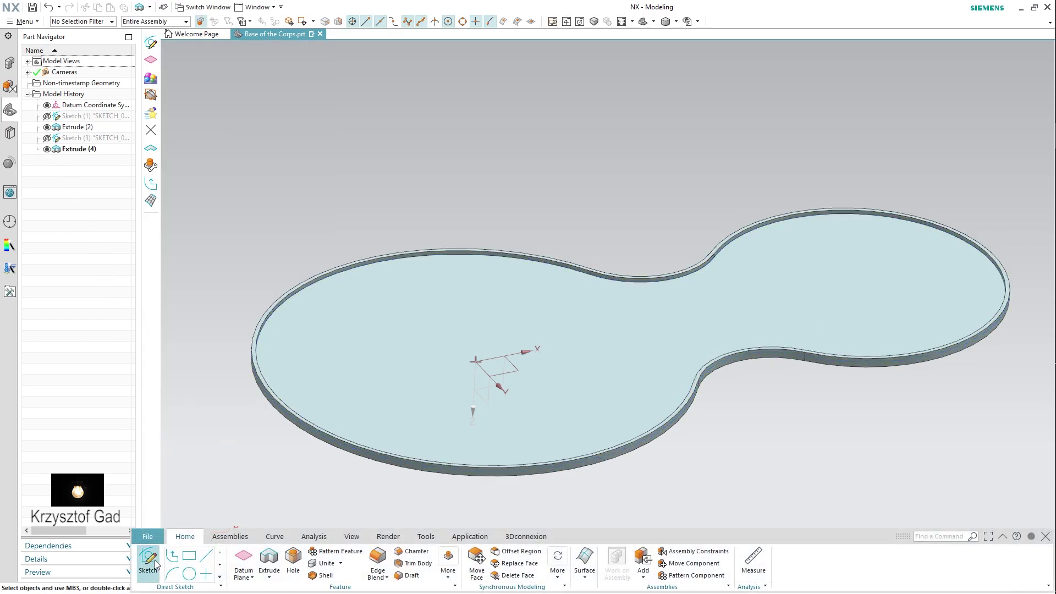
# - On the top face, sketch Ø10 circles at upper-left, lower-left and the right lobe centre
pyautogui.click(370, 342)
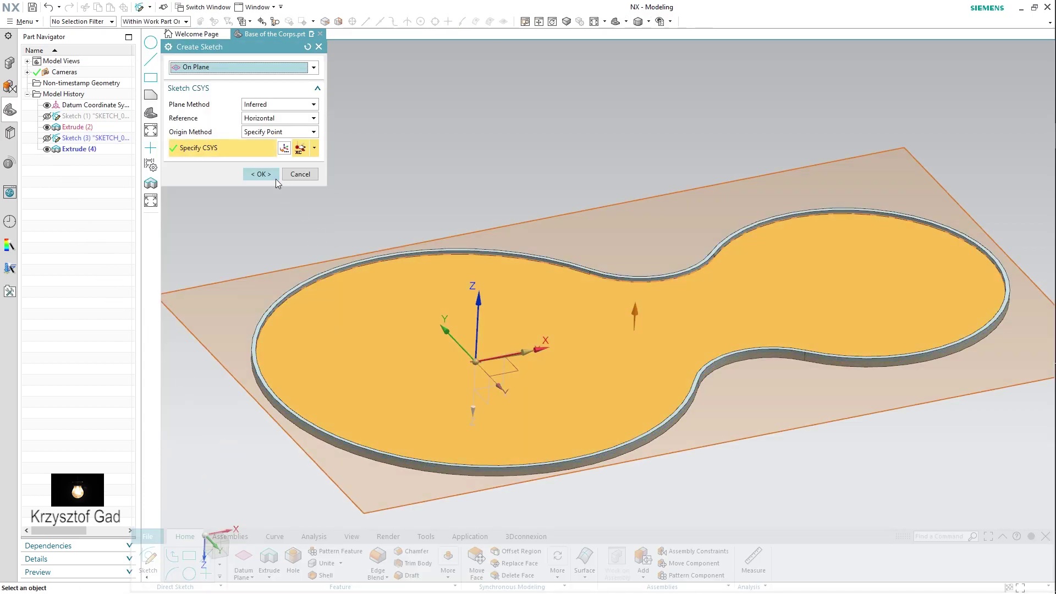
pyautogui.click(267, 170)
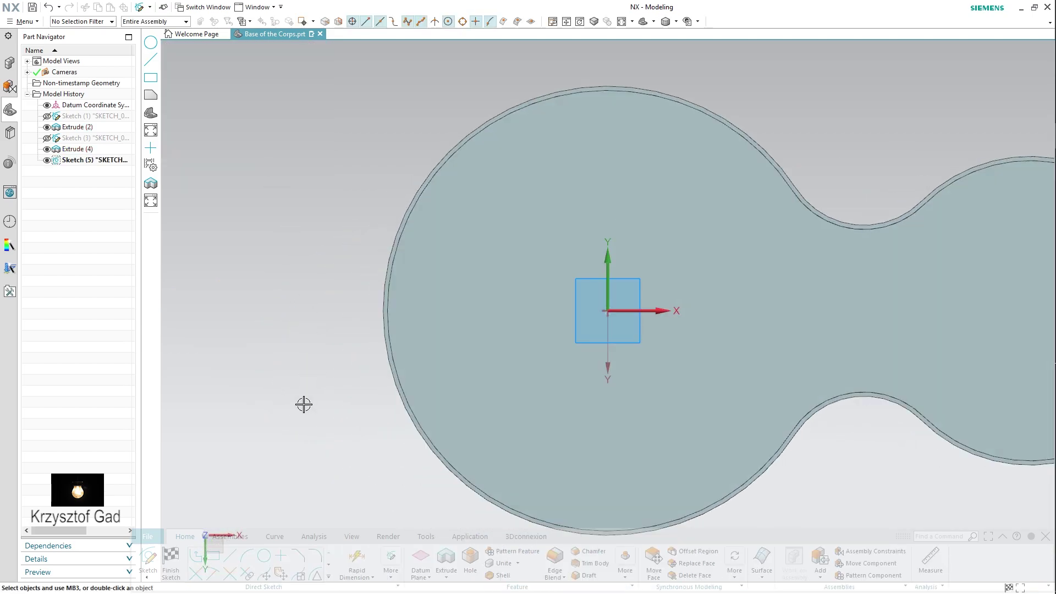
pyautogui.click(264, 555)
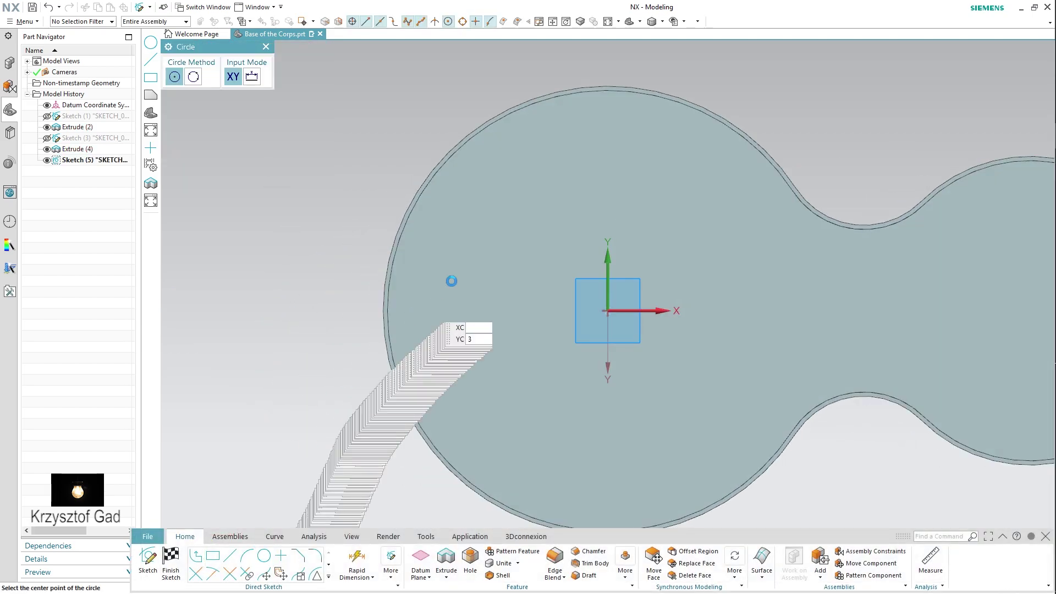
pyautogui.click(509, 201)
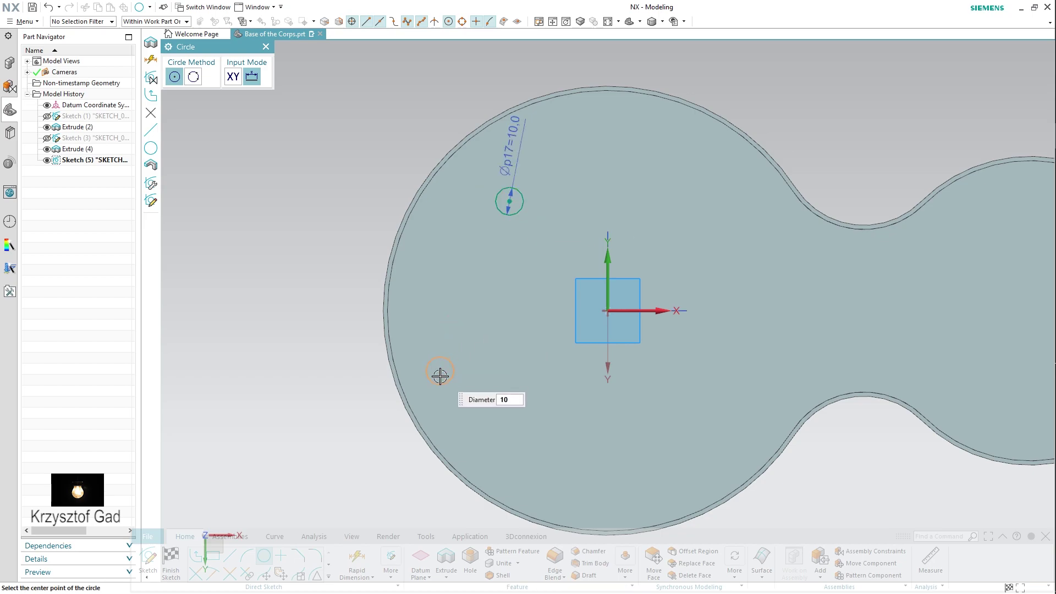
pyautogui.click(506, 432)
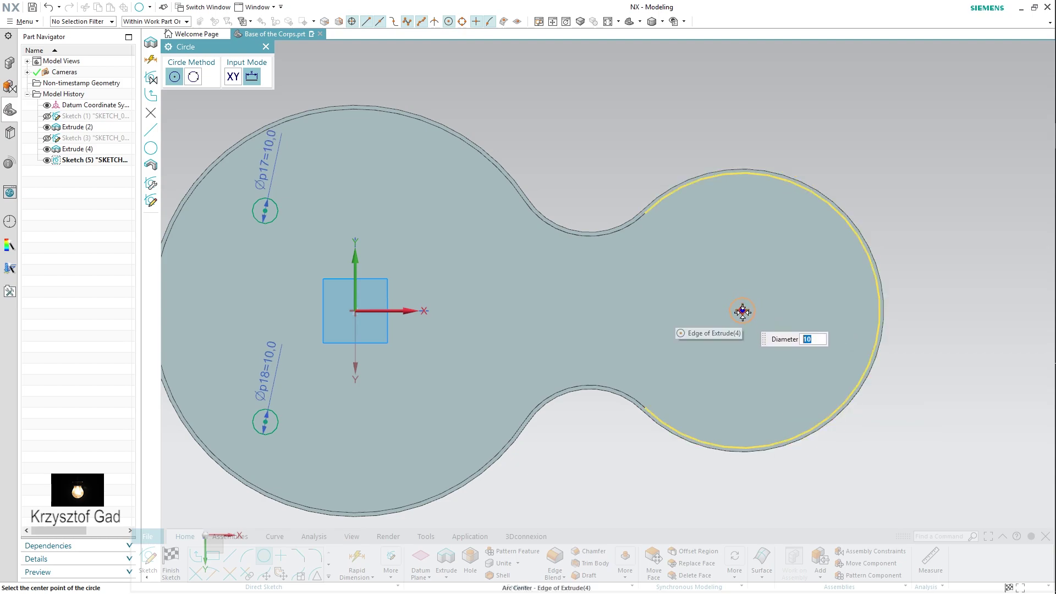
pyautogui.click(743, 310)
pyautogui.write('1')
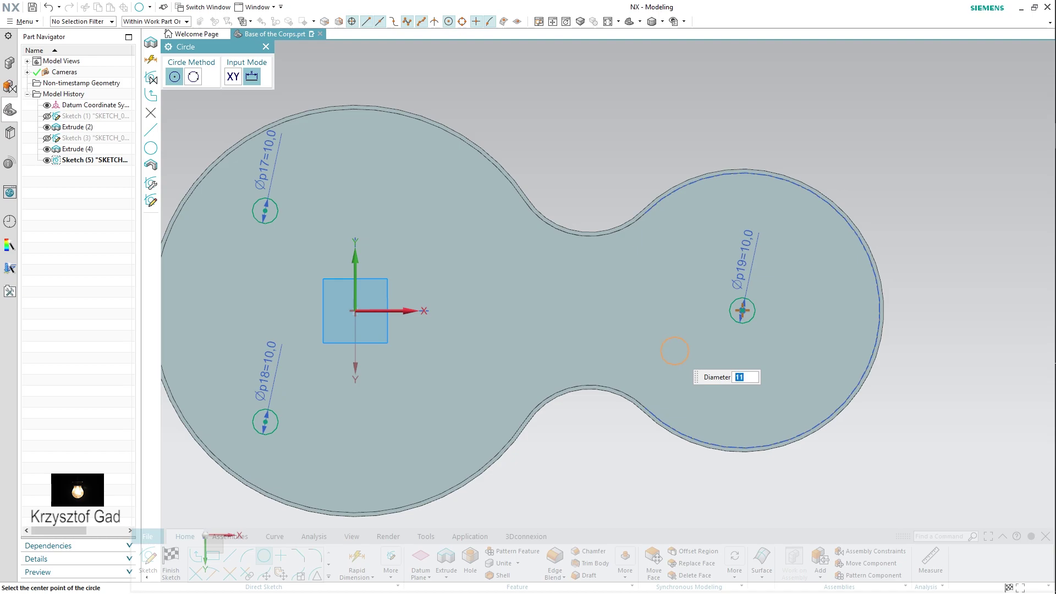
pyautogui.click(741, 311)
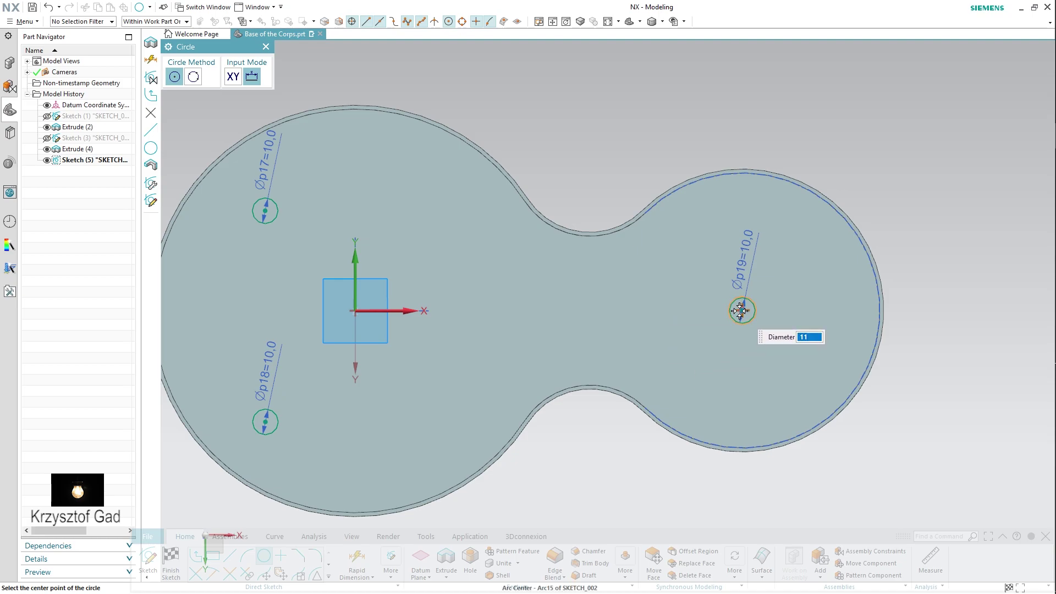
pyautogui.click(266, 211)
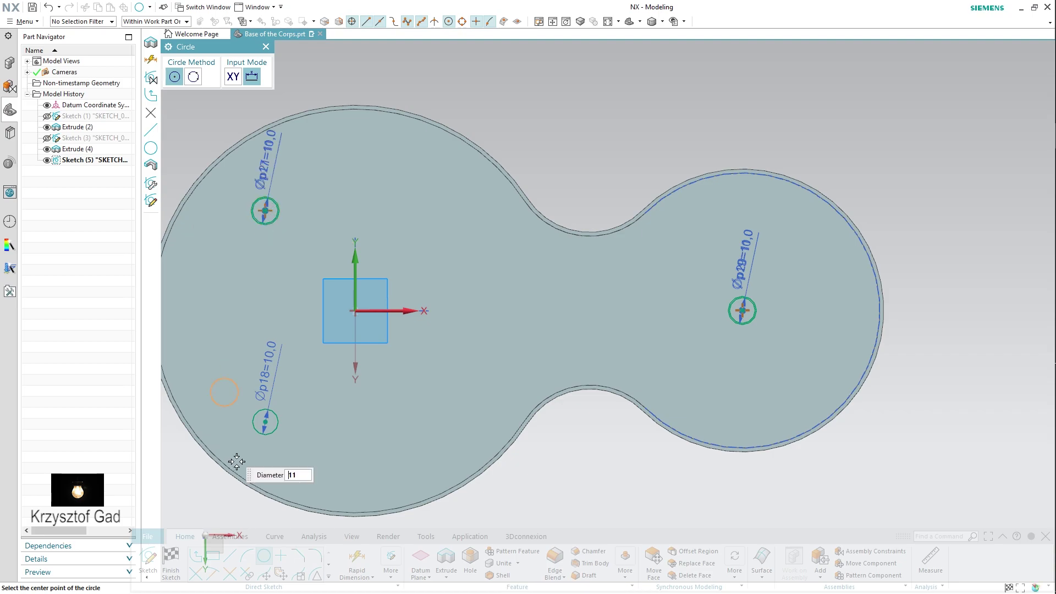
pyautogui.click(264, 421)
pyautogui.click(356, 558)
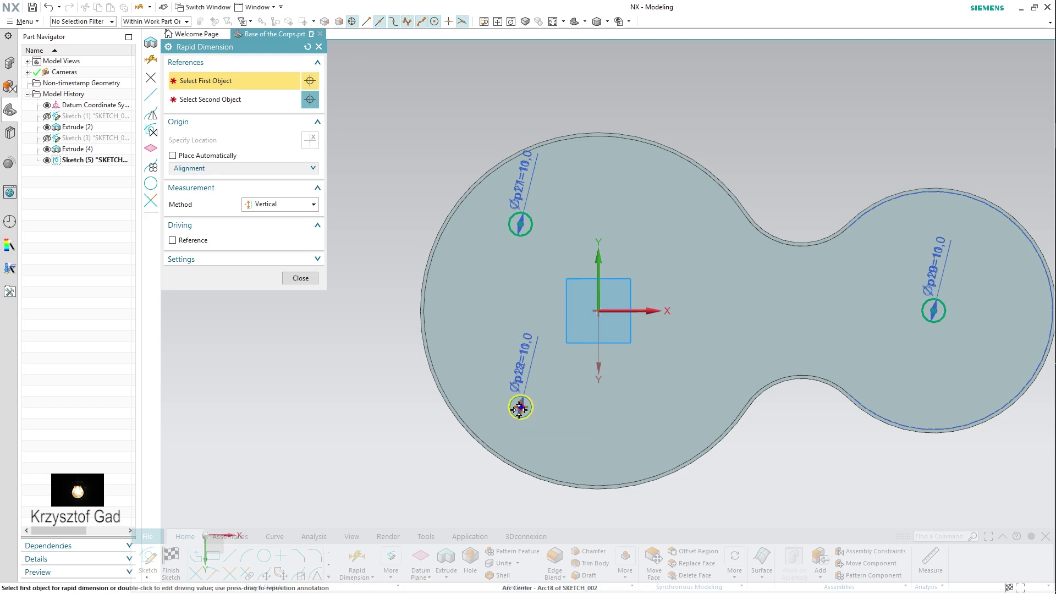
# - Dimension the lower-left circle 70 mm below the origin and the left circles 140 mm apart
pyautogui.click(516, 409)
pyautogui.click(598, 312)
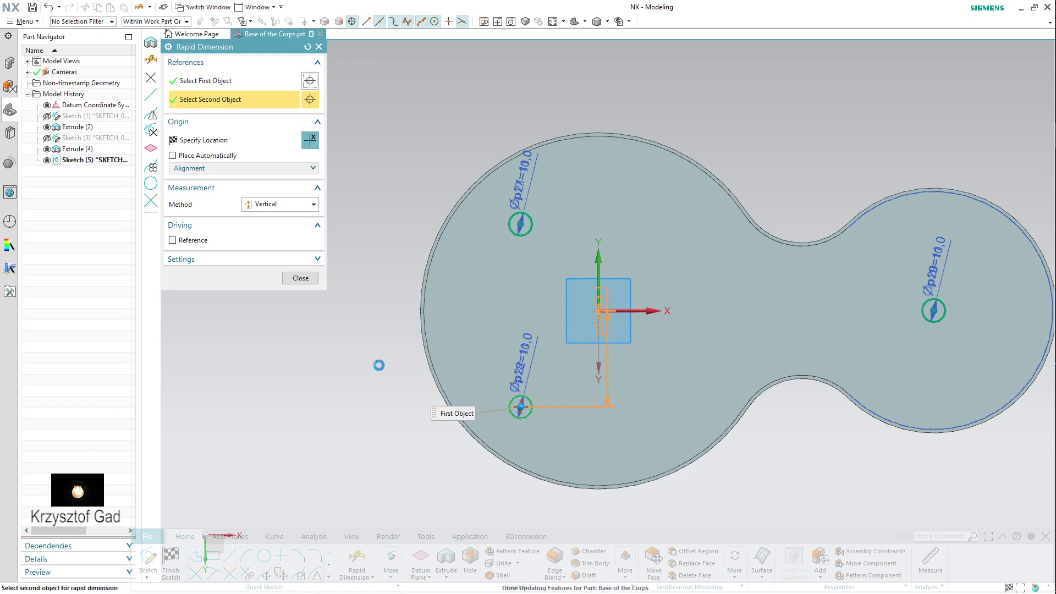
pyautogui.click(371, 367)
pyautogui.write('70')
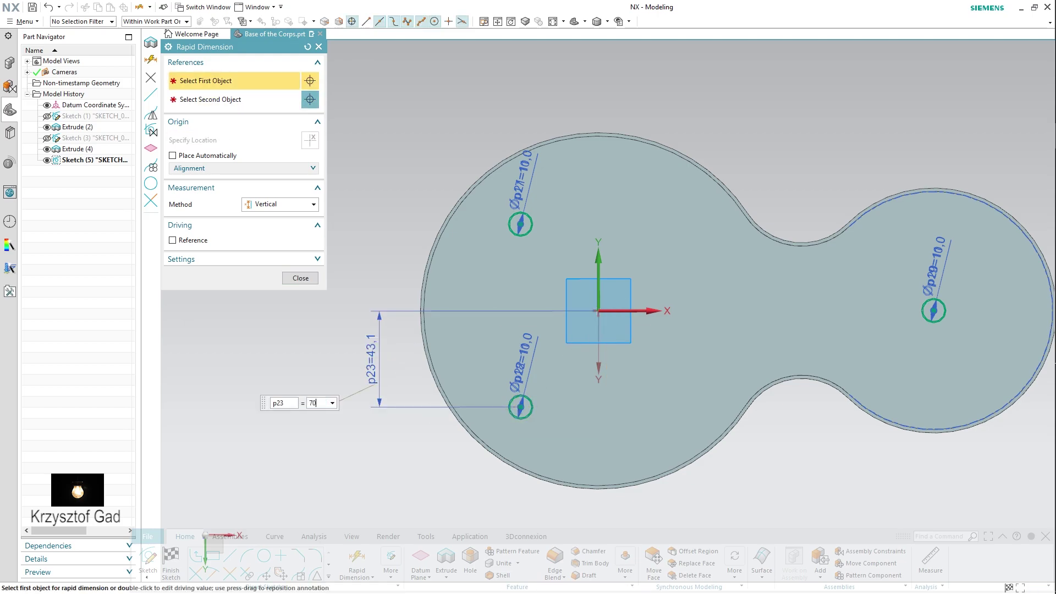
pyautogui.press('Return')
pyautogui.click(521, 467)
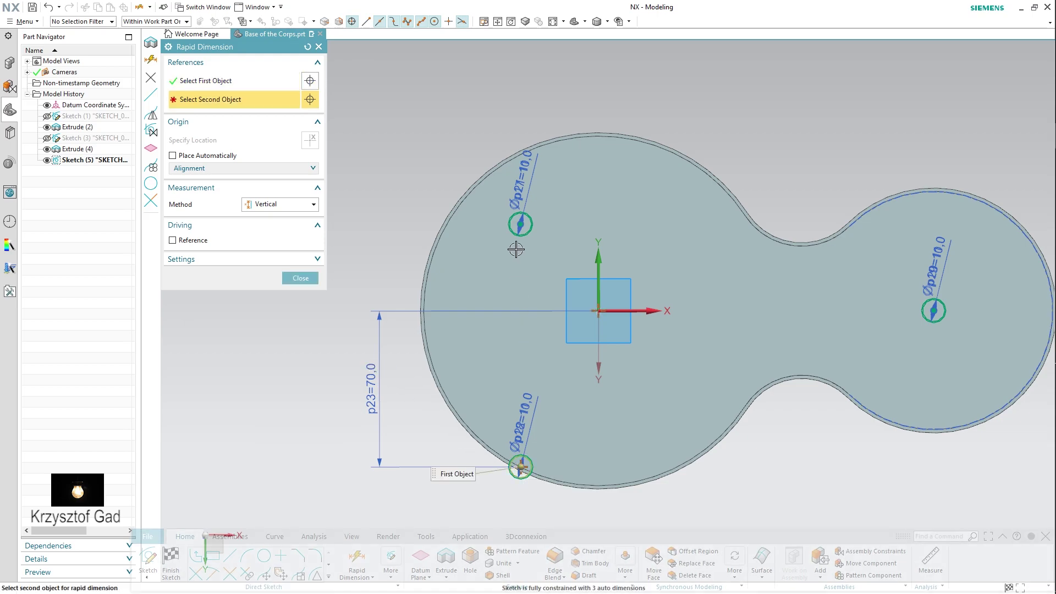
pyautogui.click(521, 224)
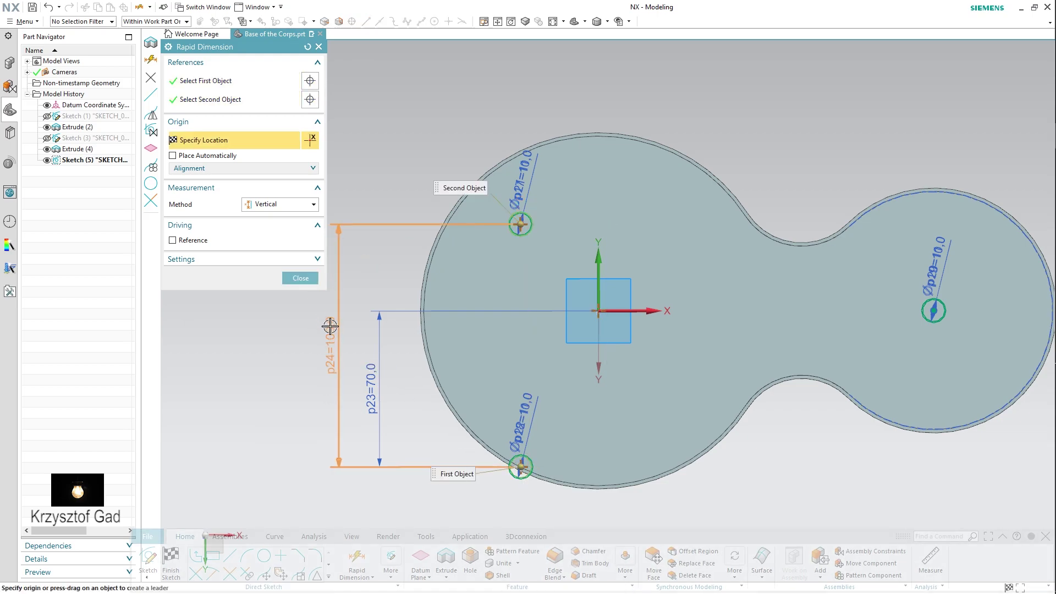
pyautogui.click(330, 326)
pyautogui.write('0')
pyautogui.press('Return')
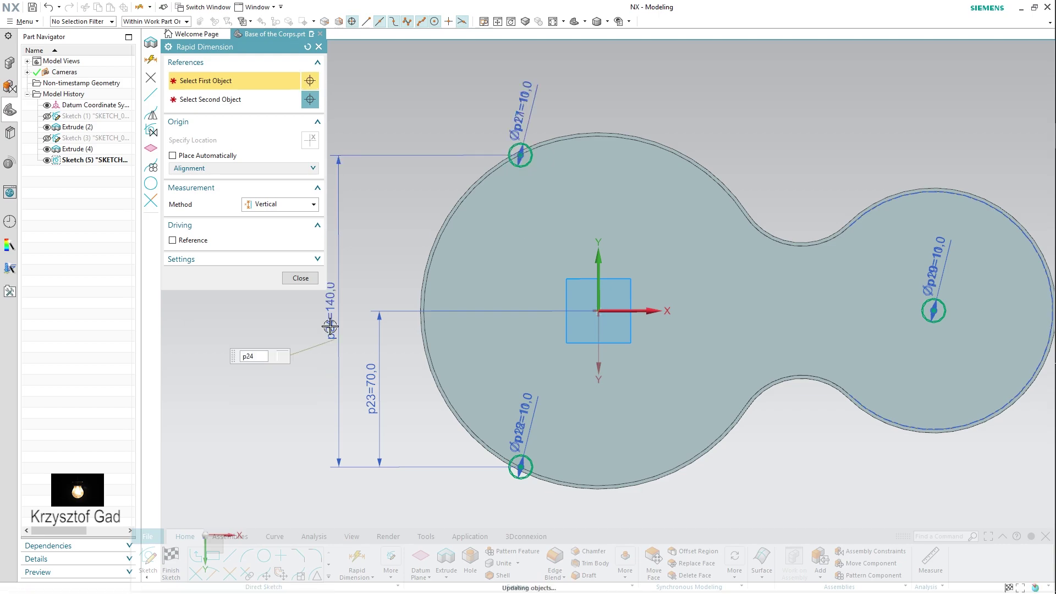
# - Set both left circles 8.75 mm horizontally from the origin
pyautogui.click(285, 205)
pyautogui.click(291, 231)
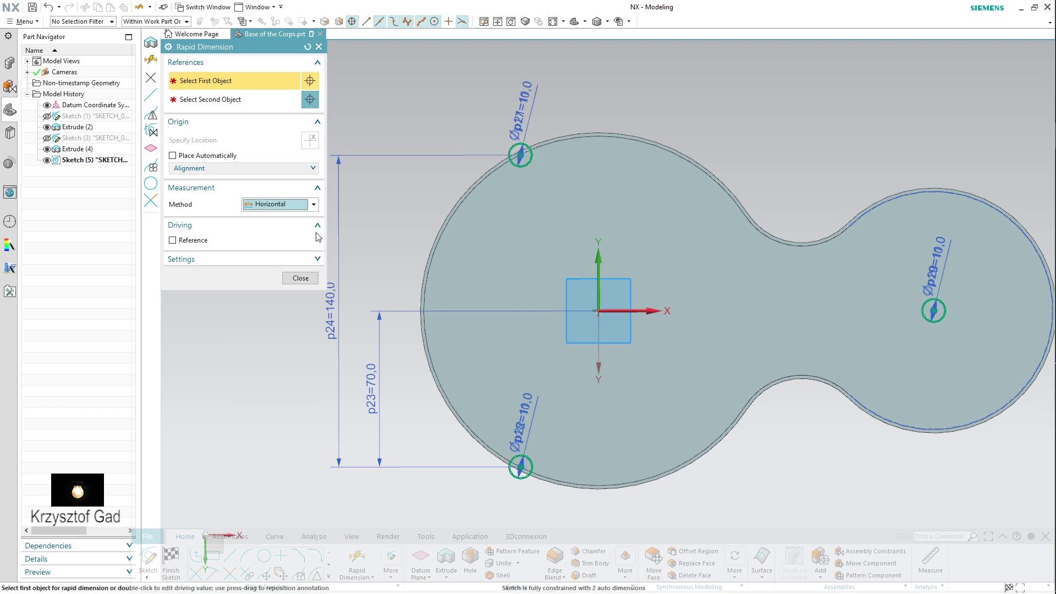
pyautogui.click(521, 156)
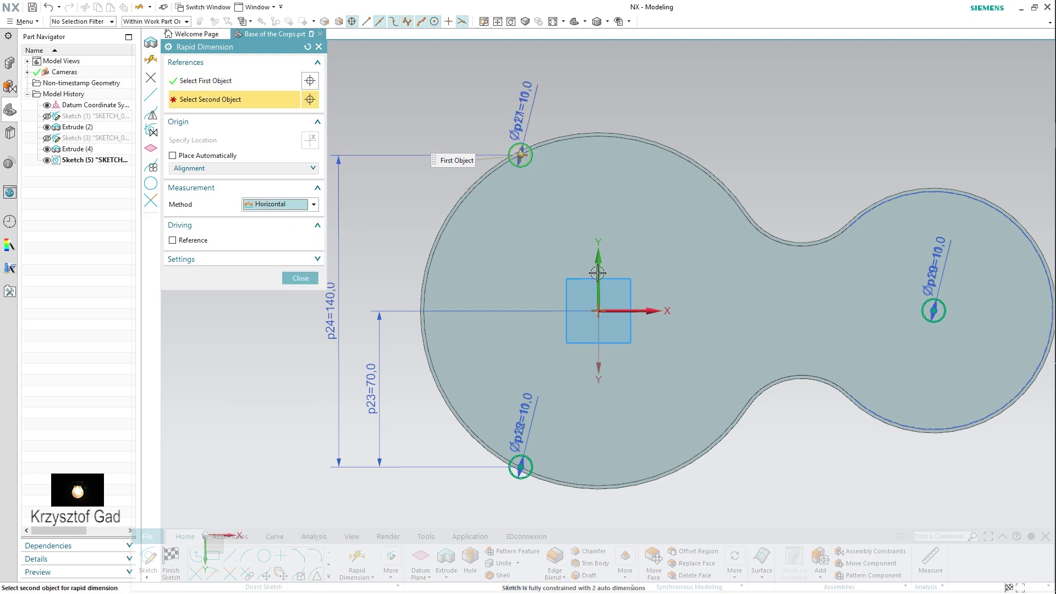
pyautogui.click(600, 311)
pyautogui.click(571, 101)
pyautogui.write('8')
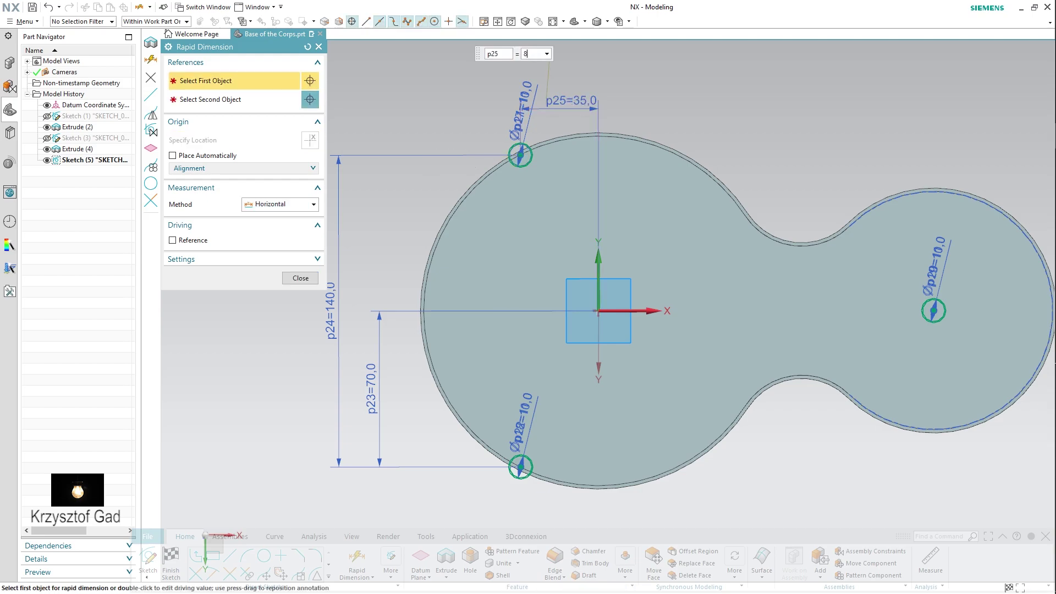
pyautogui.write('.75')
pyautogui.press('Return')
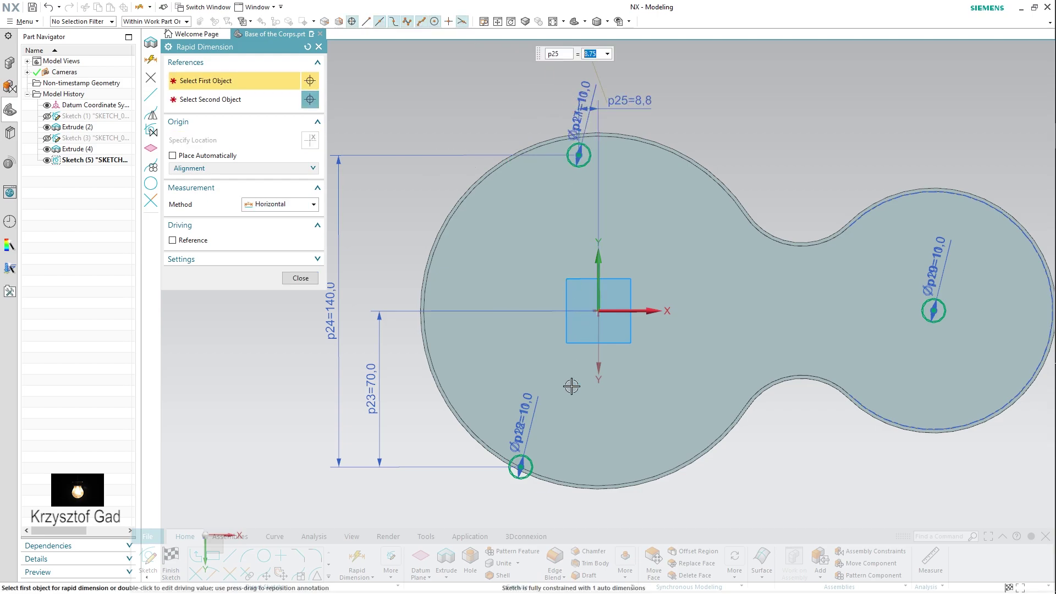
pyautogui.click(519, 466)
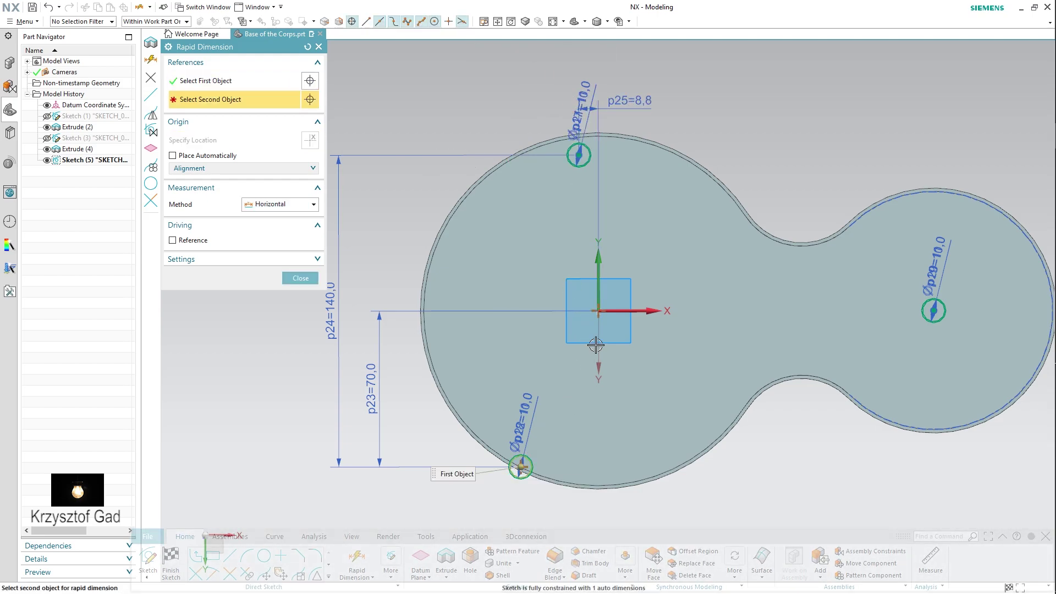
pyautogui.click(600, 311)
pyautogui.click(566, 512)
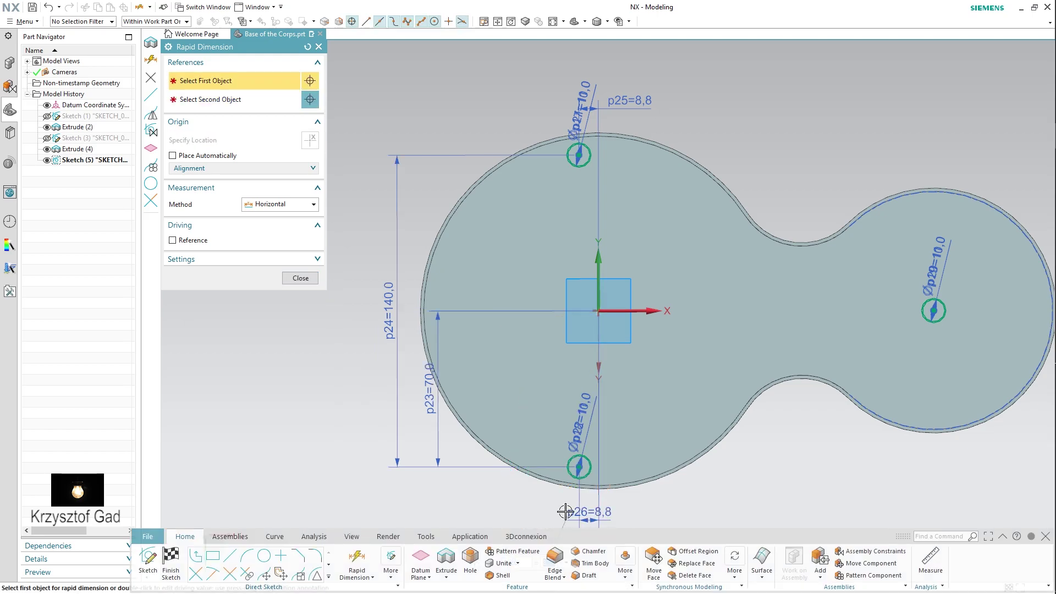
pyautogui.doubleClick(566, 512)
pyautogui.click(299, 278)
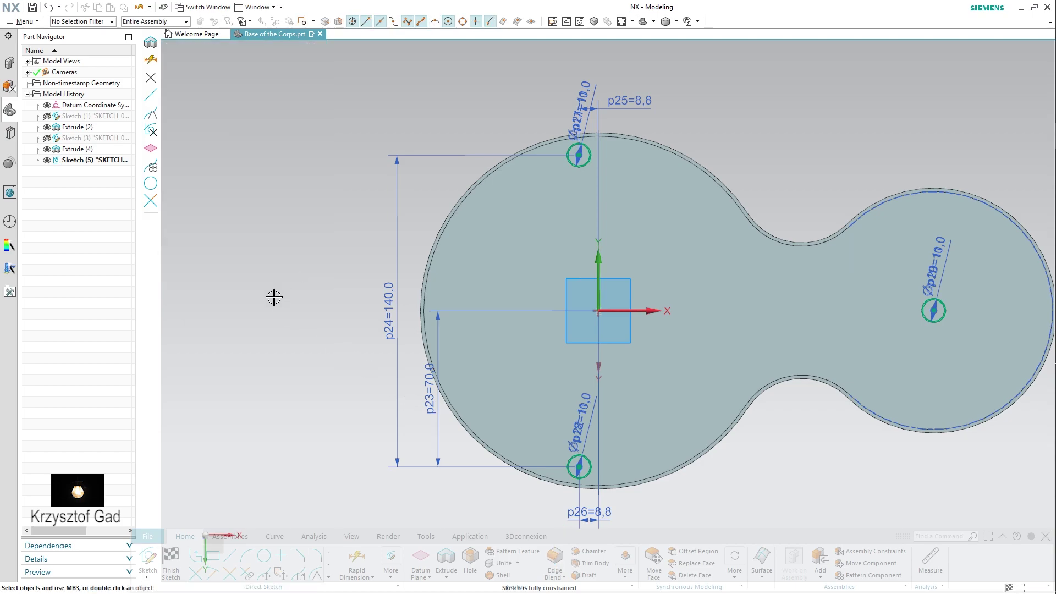
# - Extrude the three Ø10 circles 1 mm and unite them with the plate
pyautogui.click(170, 560)
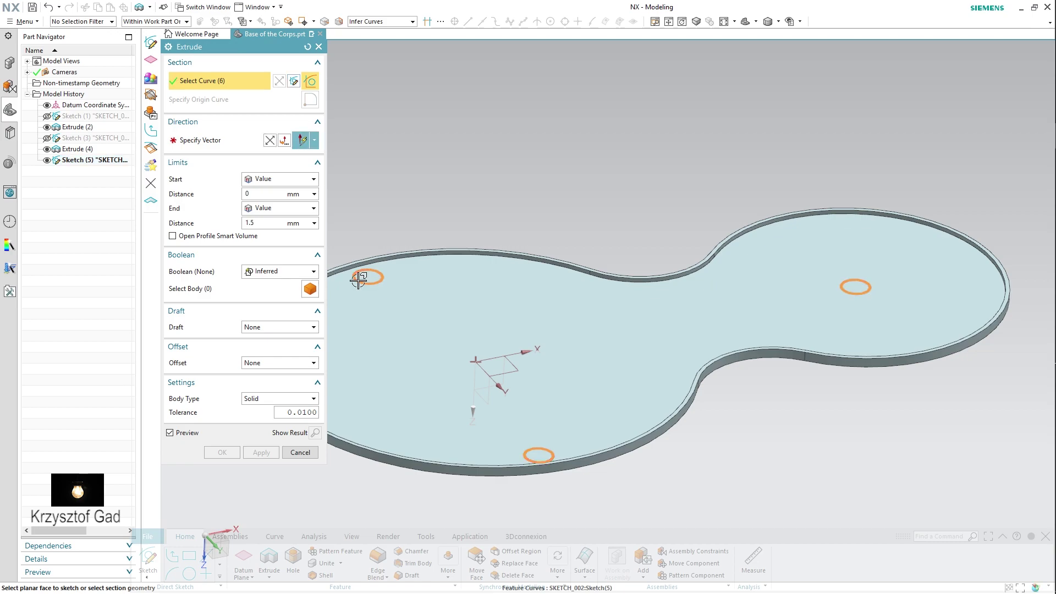
pyautogui.write('1')
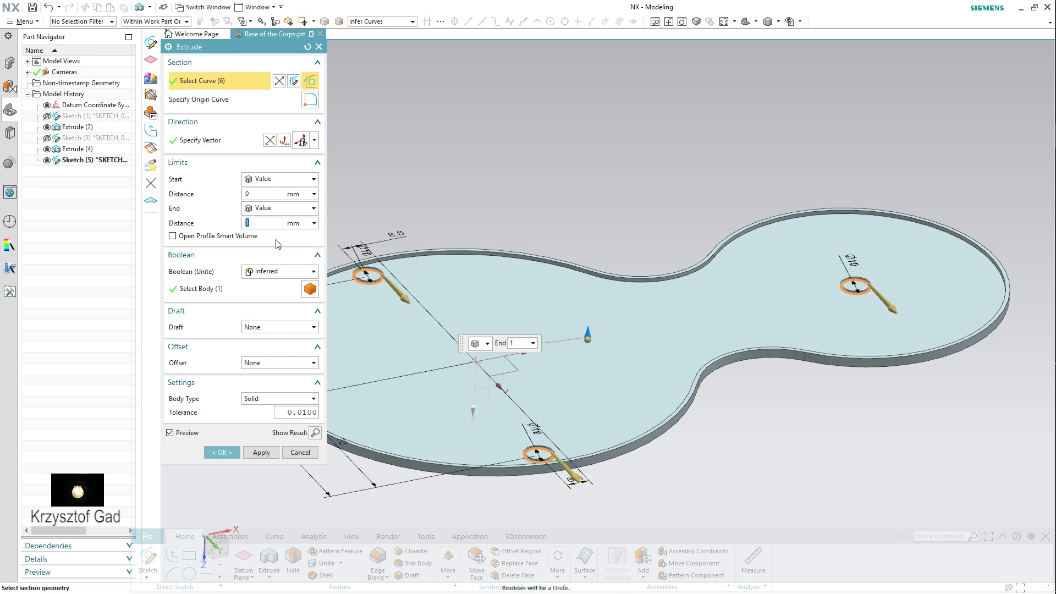
pyautogui.click(221, 452)
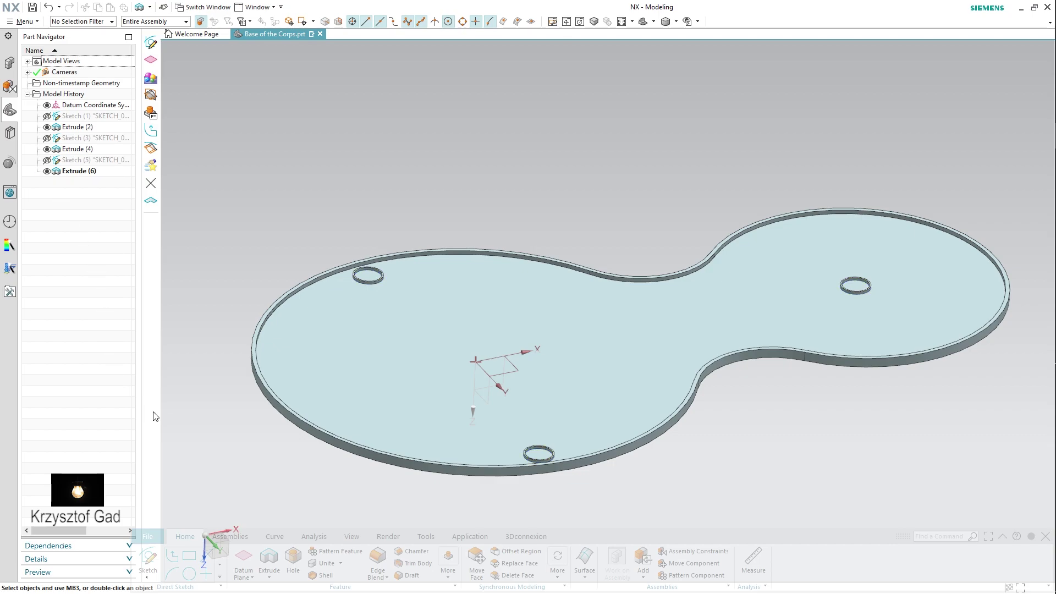
pyautogui.moveTo(154, 416); pyautogui.dragTo(229, 527, button='middle')
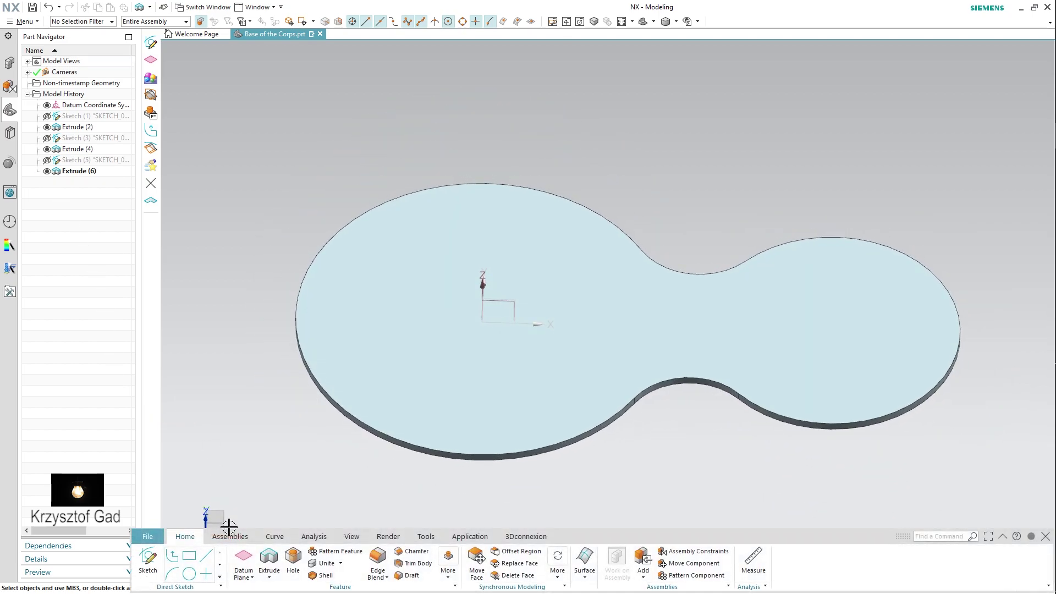
# - Sketch a 1.5 mm inward offset of the peanut outline on the plate face
pyautogui.click(347, 308)
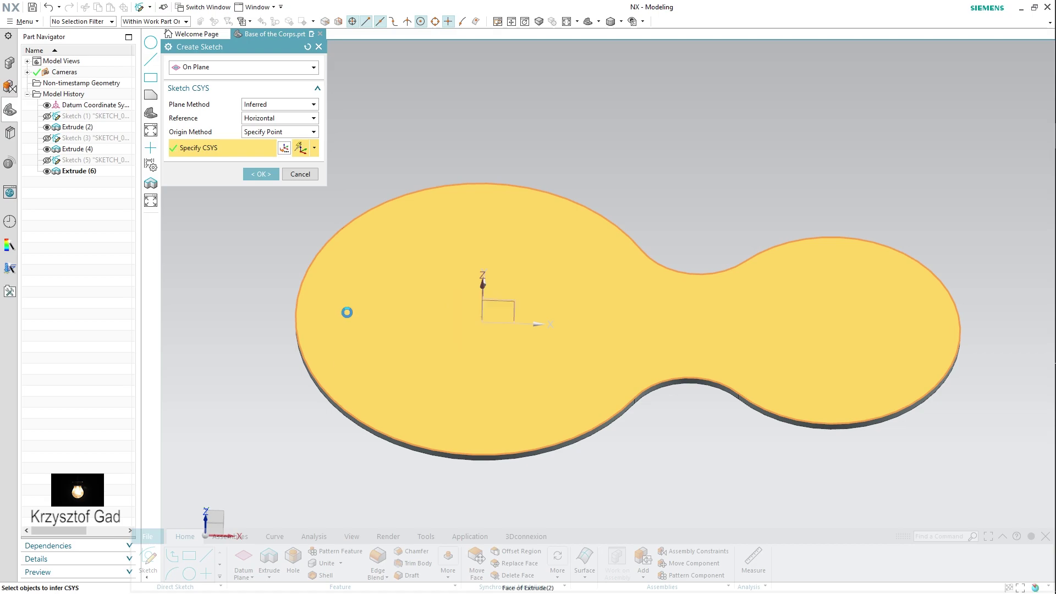
pyautogui.click(263, 175)
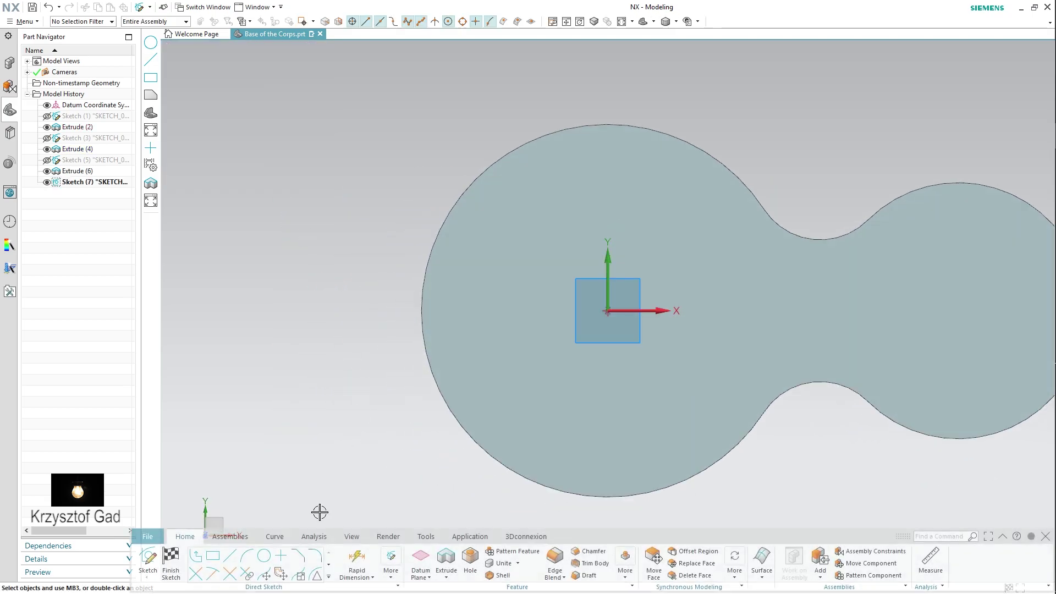
pyautogui.click(330, 577)
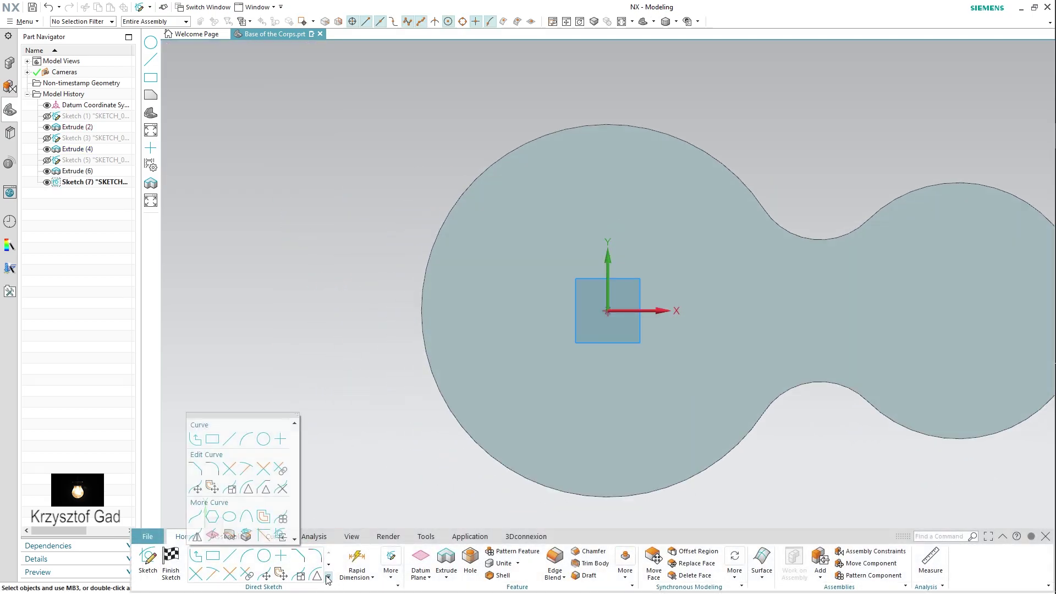
pyautogui.click(263, 518)
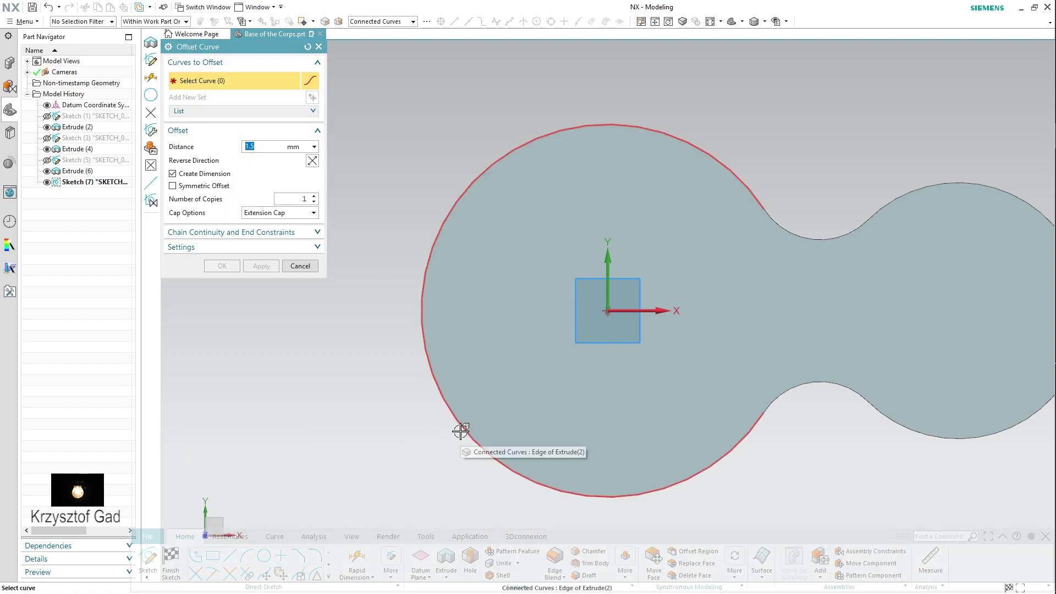
pyautogui.click(461, 430)
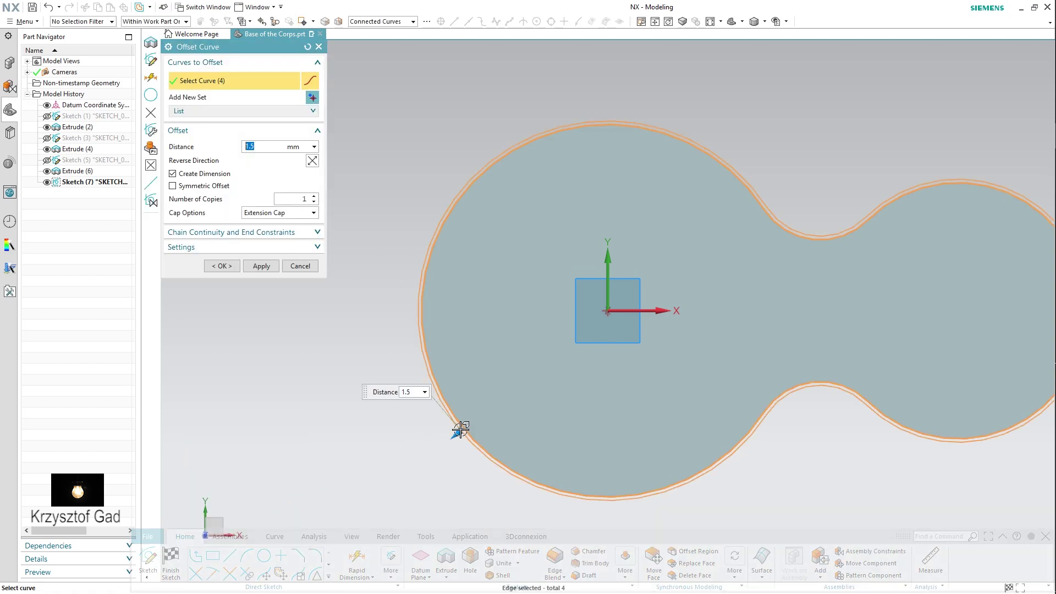
pyautogui.click(312, 161)
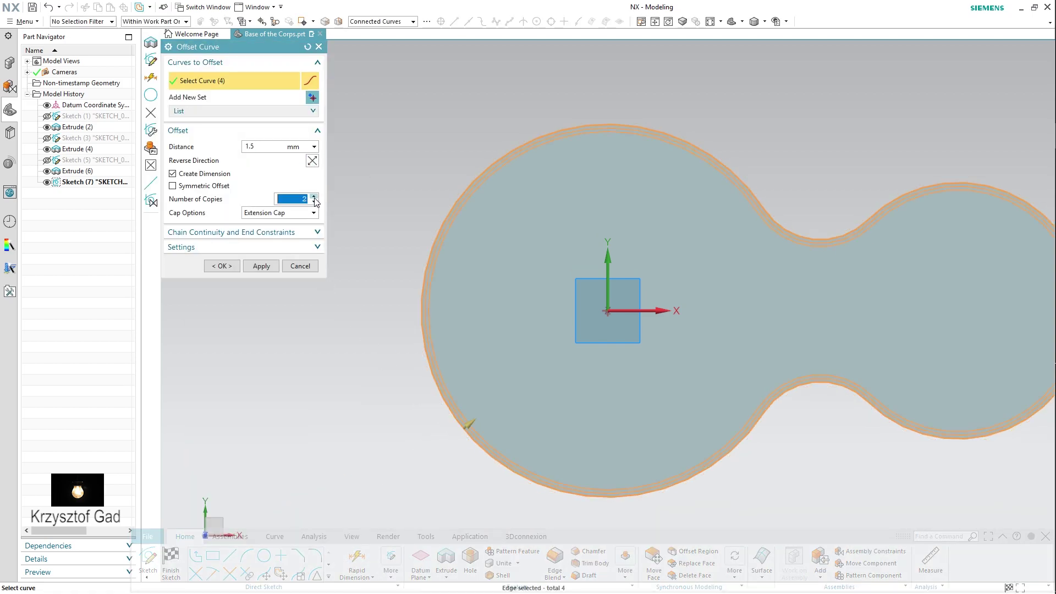
pyautogui.click(222, 266)
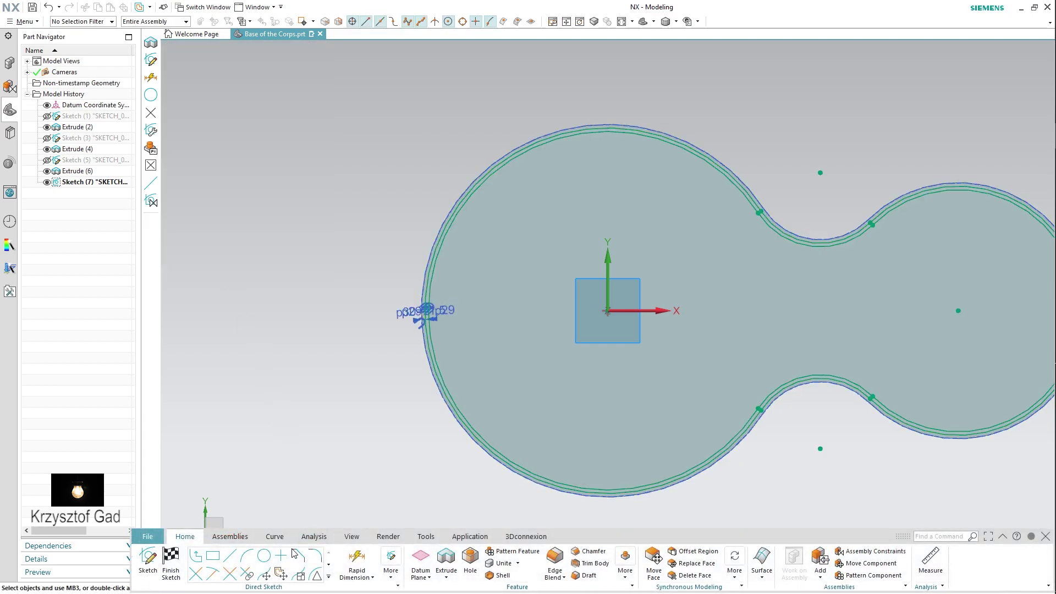
pyautogui.moveTo(267, 373)
pyautogui.mouseDown(button='middle')
pyautogui.moveTo(306, 377)
pyautogui.moveTo(267, 415)
pyautogui.moveTo(242, 474)
pyautogui.mouseUp(button='middle')
# - Extrude the outline and offset loops 2 mm, united with the plate, forming the rim
pyautogui.click(269, 558)
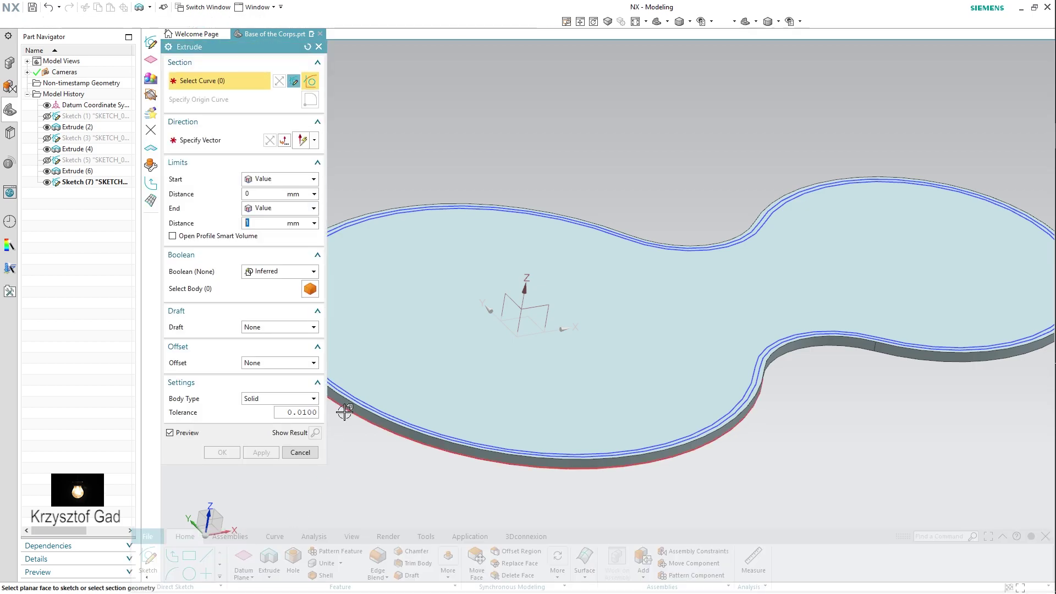
pyautogui.click(367, 404)
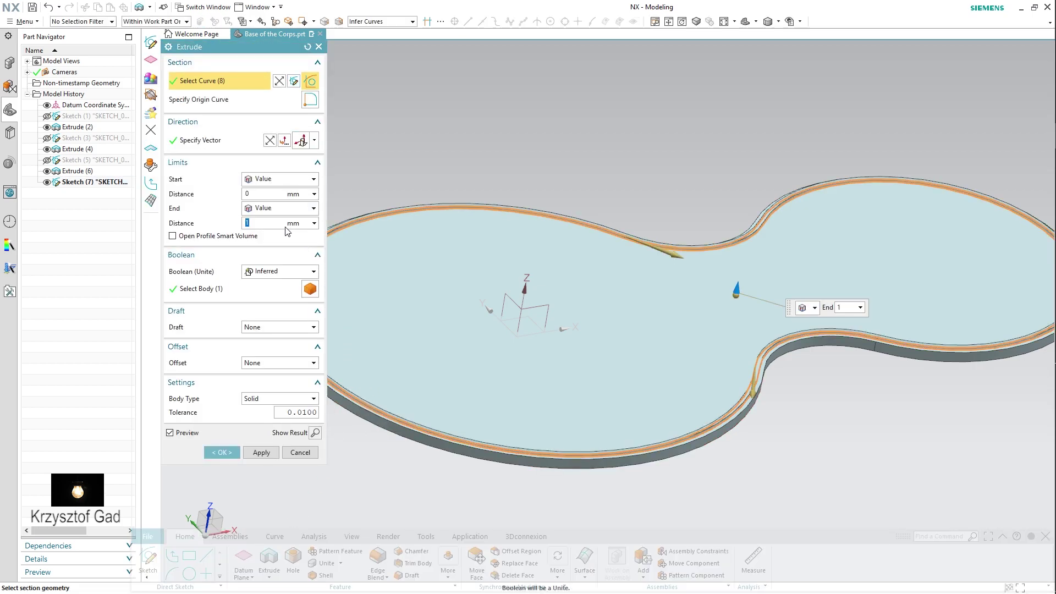
pyautogui.write('2')
pyautogui.press('Return')
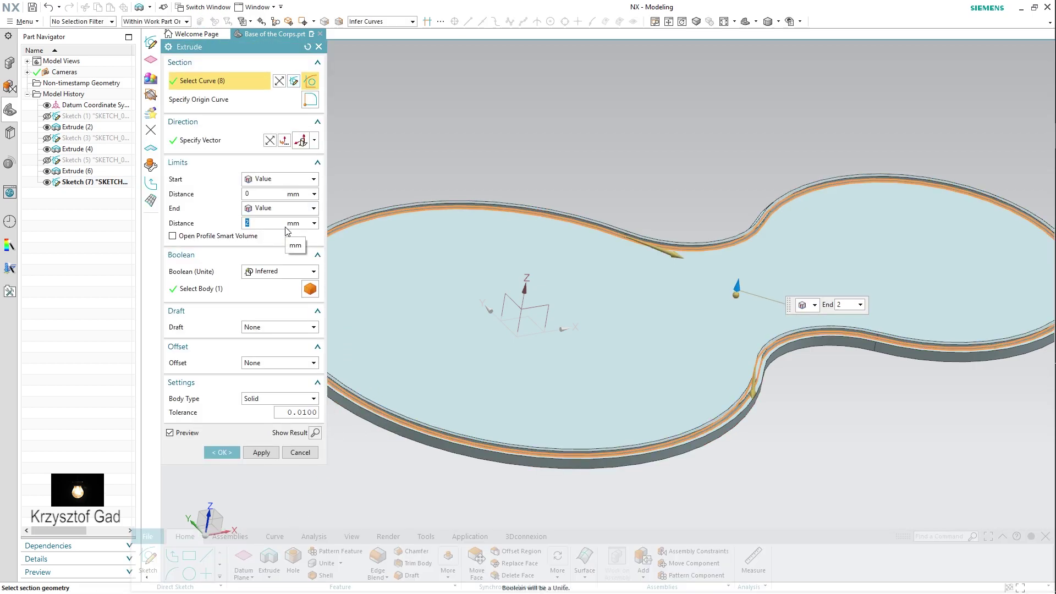
pyautogui.click(235, 452)
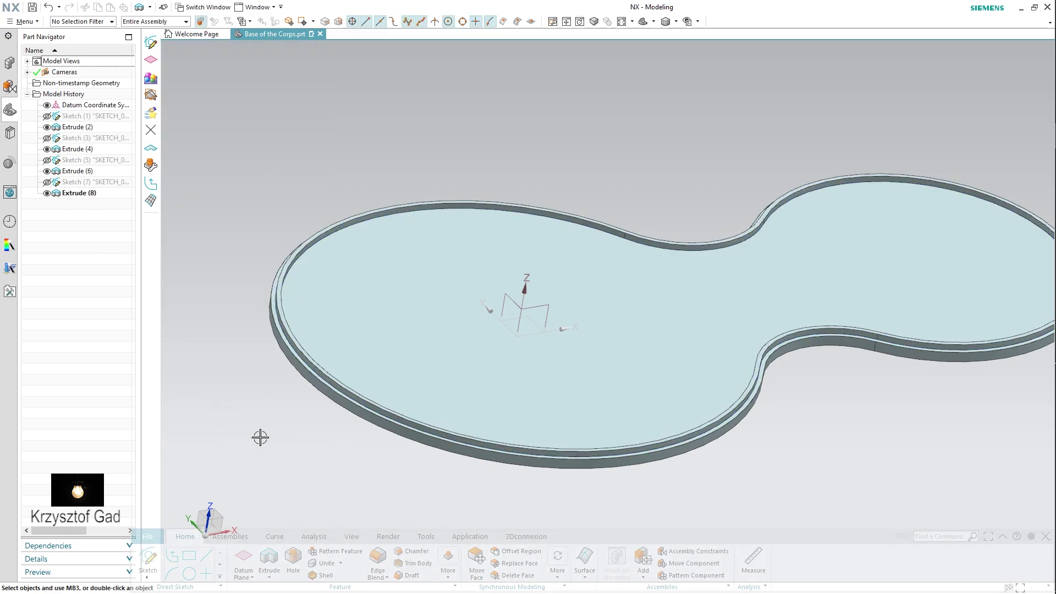
# - Start a sketch on the plate's top face and draw a rectangle left of the origin
pyautogui.click(150, 568)
pyautogui.click(378, 357)
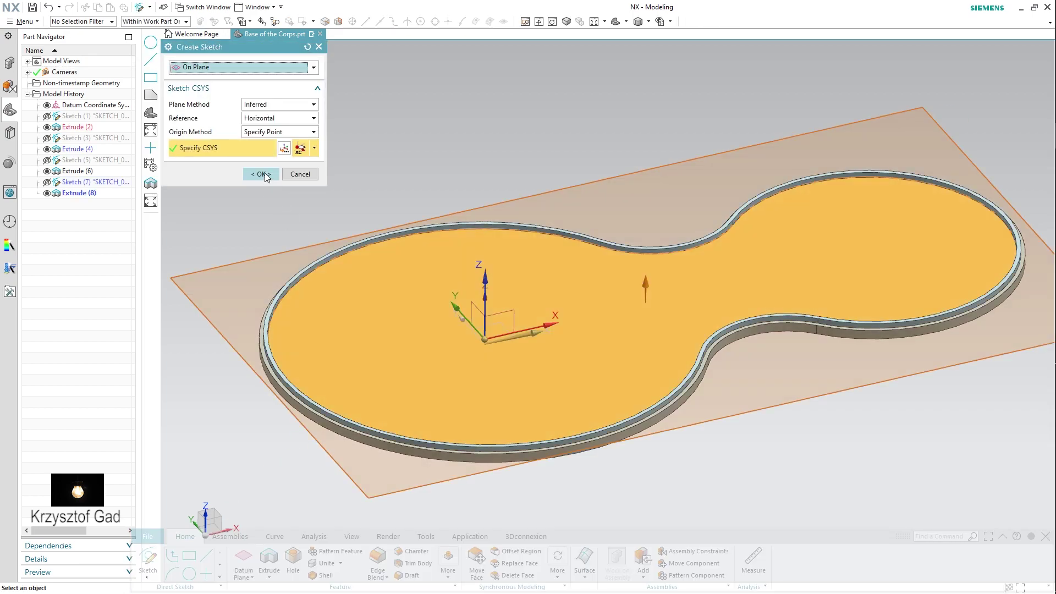
pyautogui.click(262, 174)
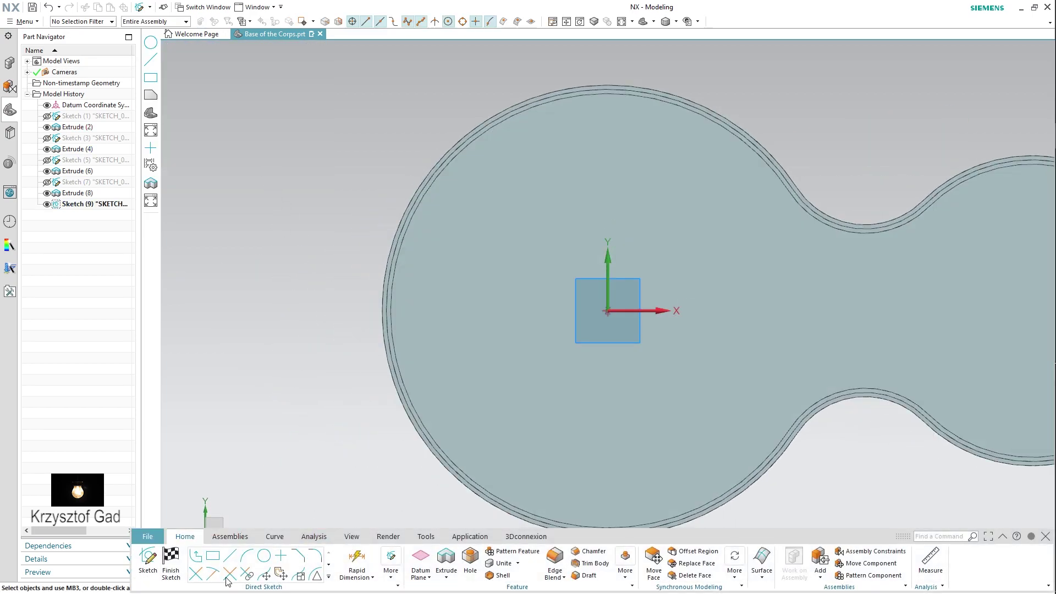
pyautogui.click(218, 564)
pyautogui.click(436, 297)
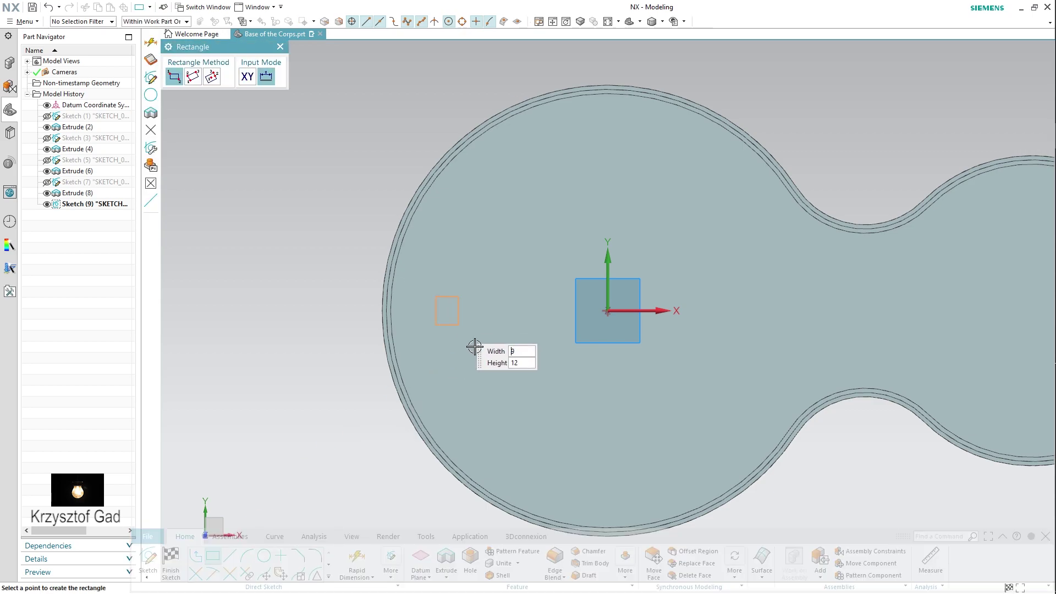
pyautogui.click(551, 370)
# - Dimension the rectangle width to 22 mm and its distance from the origin to 50 mm
pyautogui.click(357, 561)
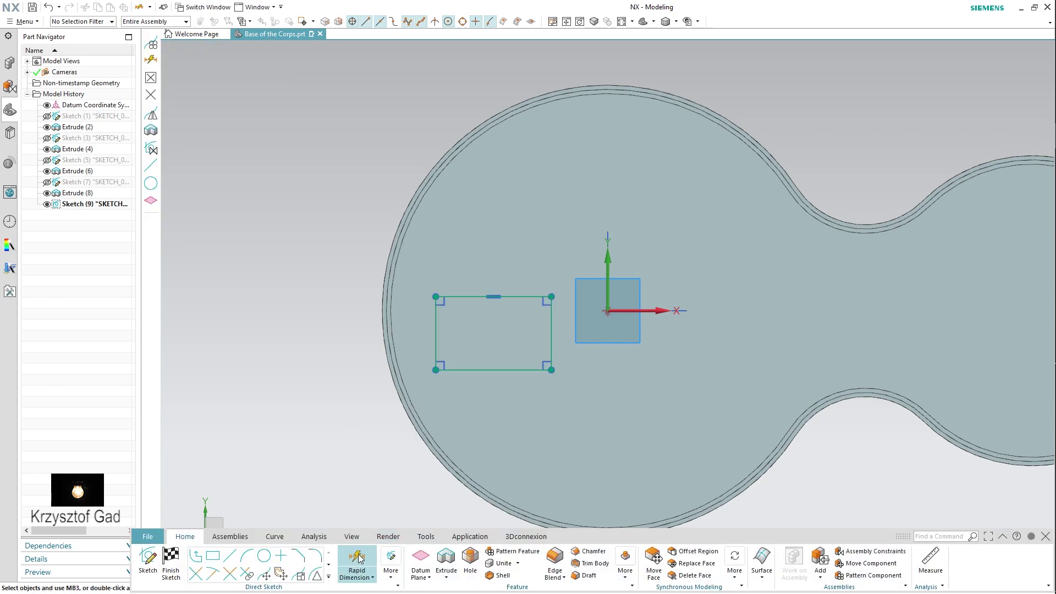
pyautogui.click(467, 300)
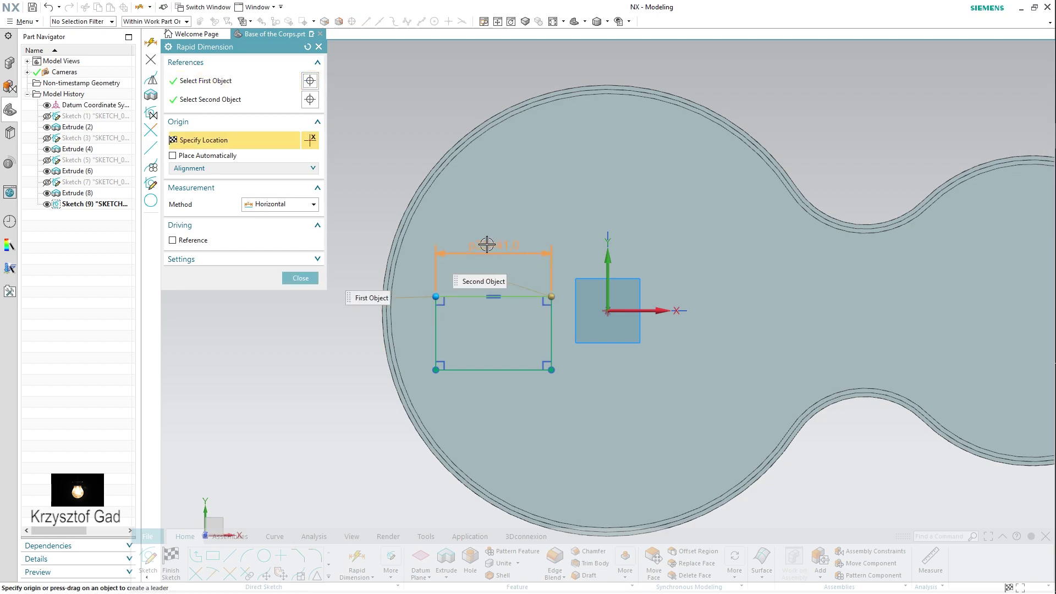
pyautogui.click(486, 244)
pyautogui.write('22')
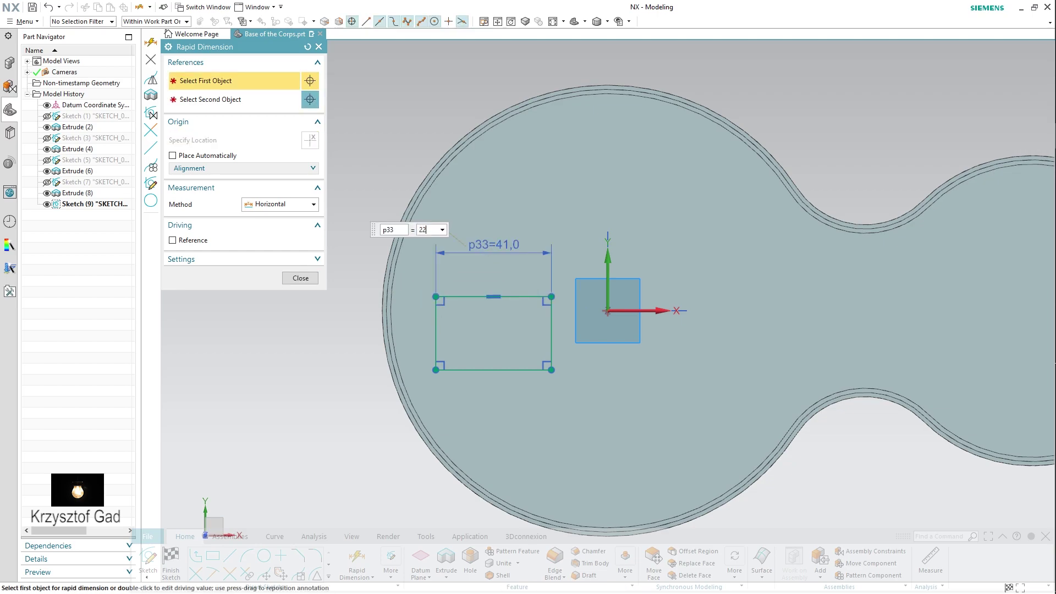
pyautogui.press('Return')
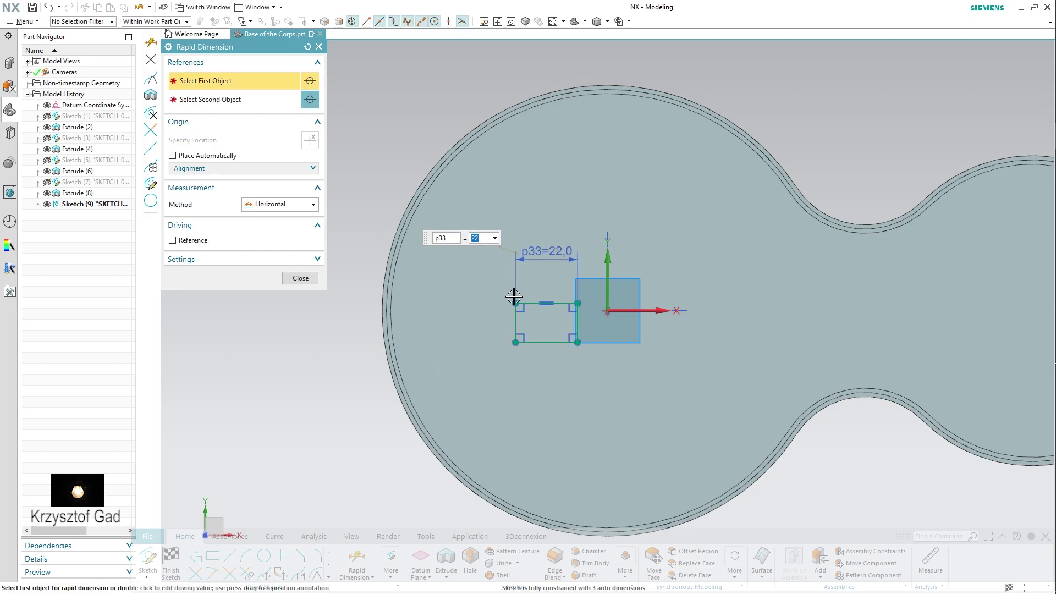
pyautogui.click(547, 353)
pyautogui.click(608, 311)
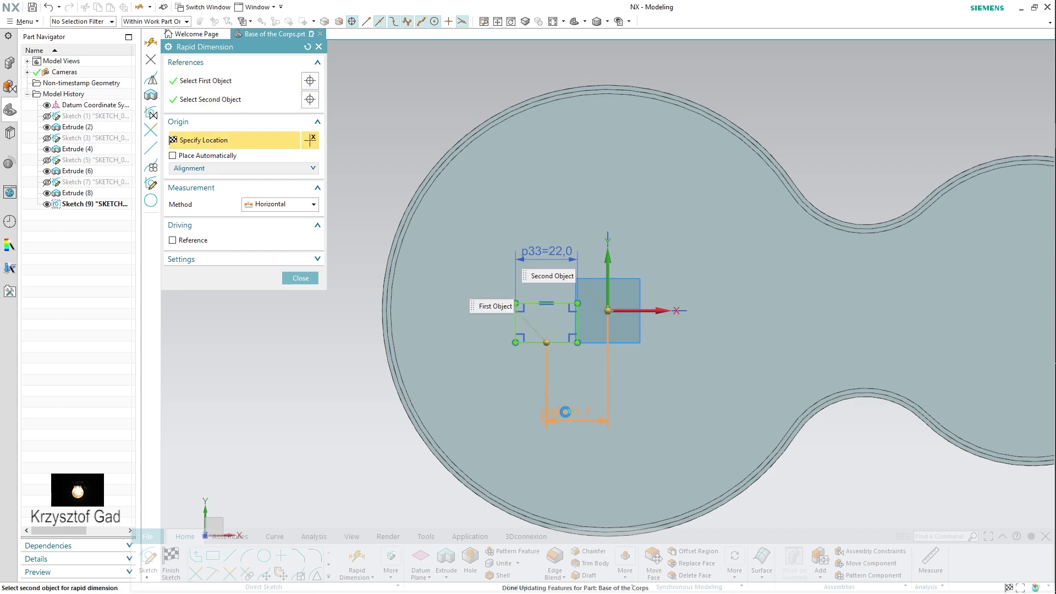
pyautogui.click(572, 416)
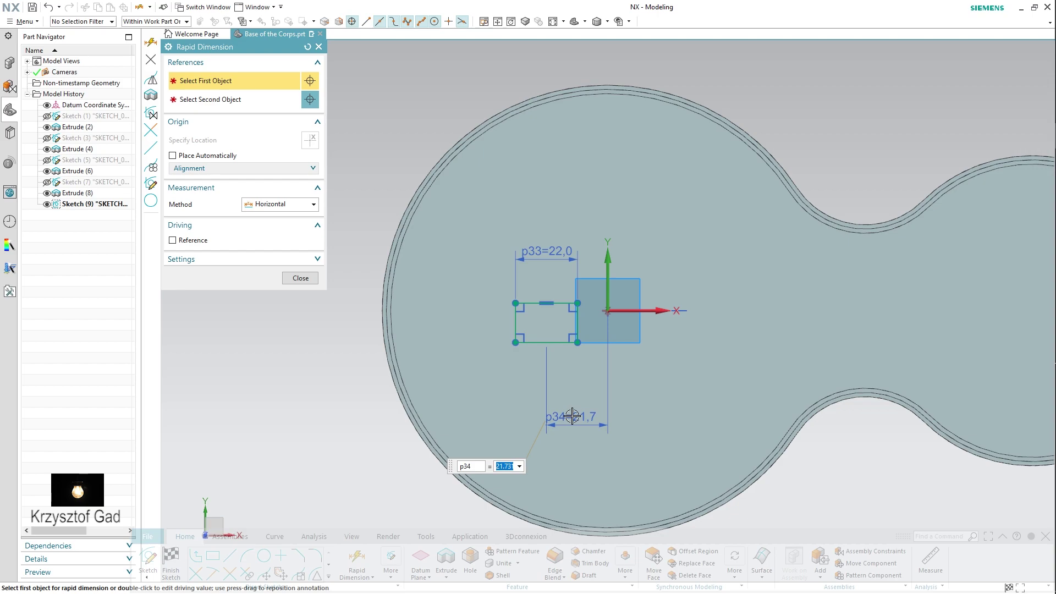
pyautogui.write('50')
pyautogui.press('Return')
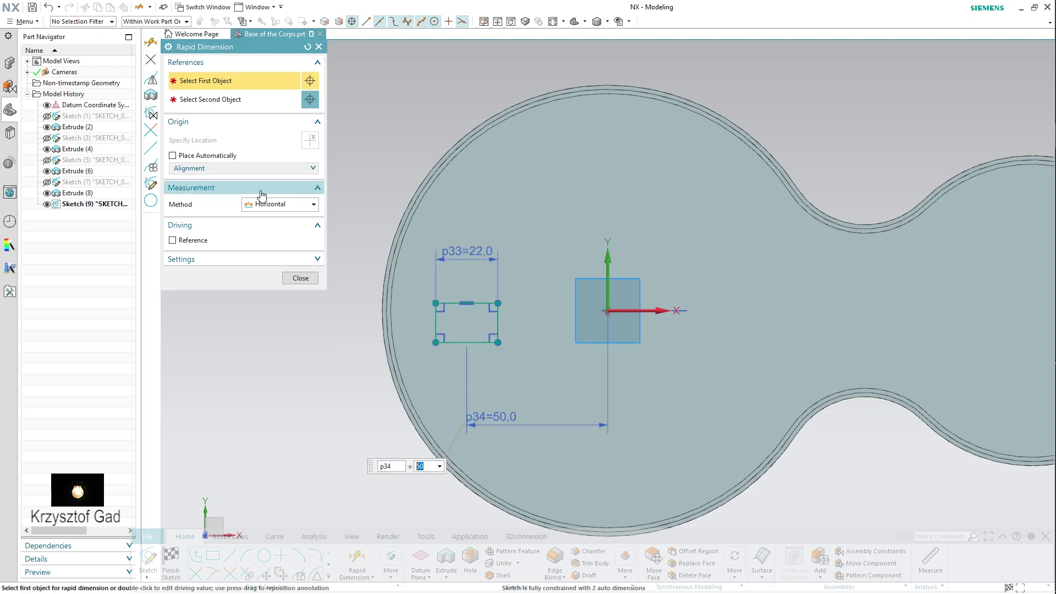
# - Dimension the rectangle height to 4 mm and its top edge 2 mm from the origin
pyautogui.click(266, 205)
pyautogui.click(265, 239)
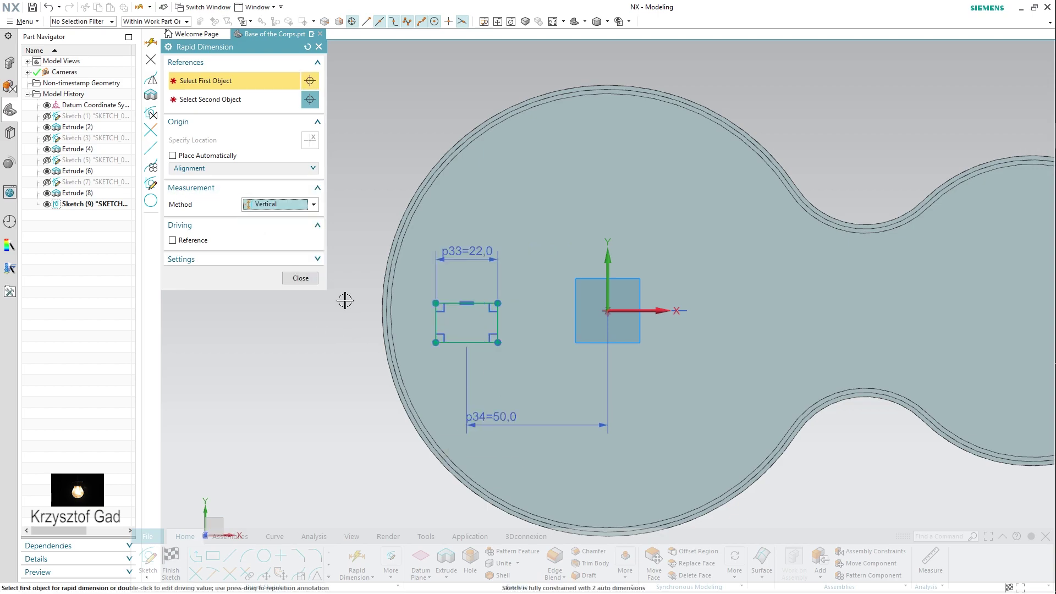
pyautogui.click(432, 314)
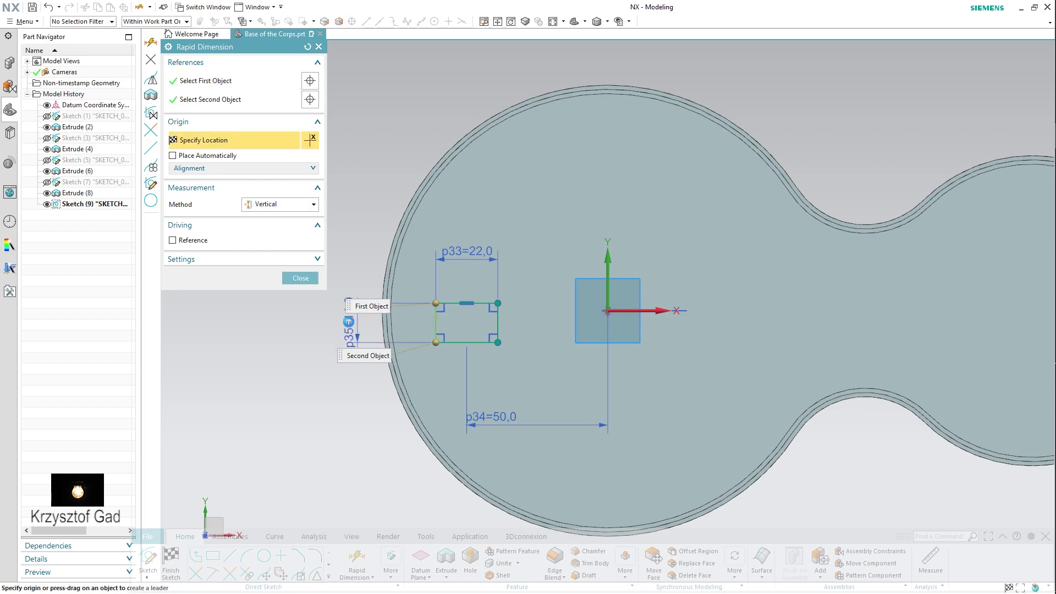
pyautogui.click(349, 322)
pyautogui.write('4')
pyautogui.press('Return')
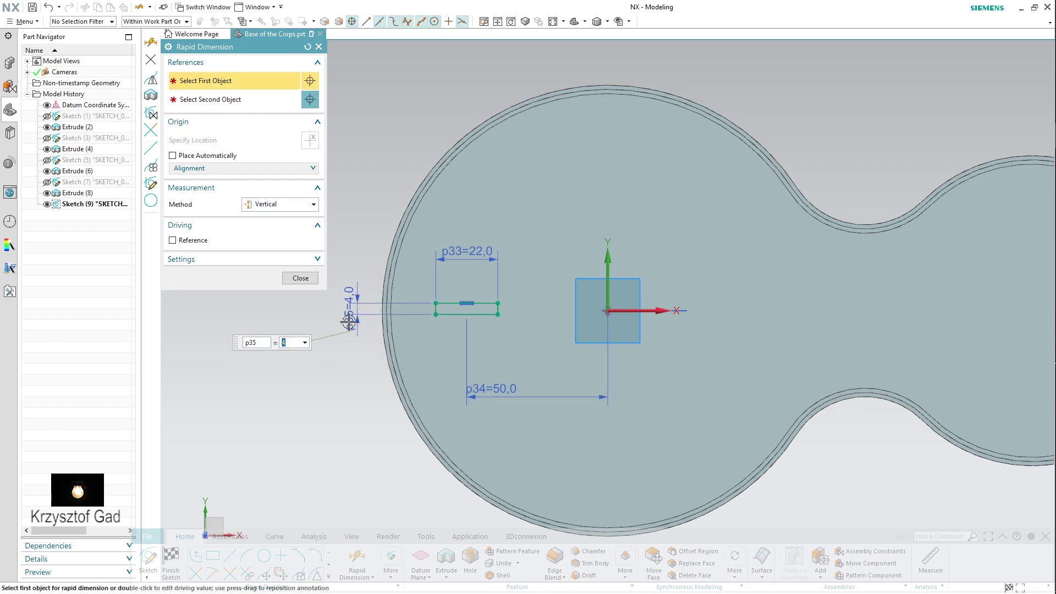
pyautogui.scroll(3, 554, 306)
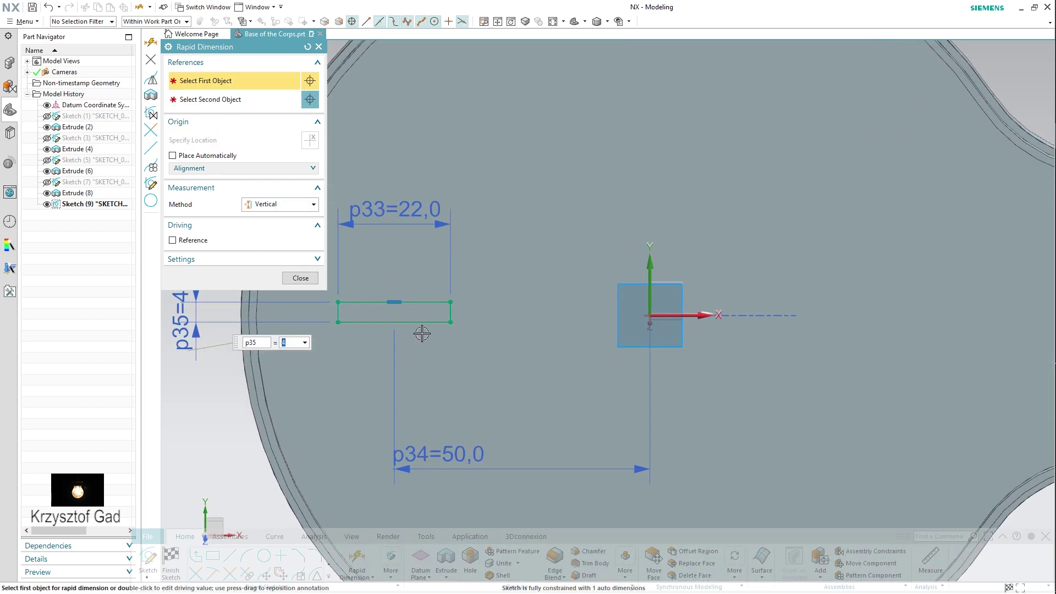
pyautogui.click(443, 302)
pyautogui.click(650, 317)
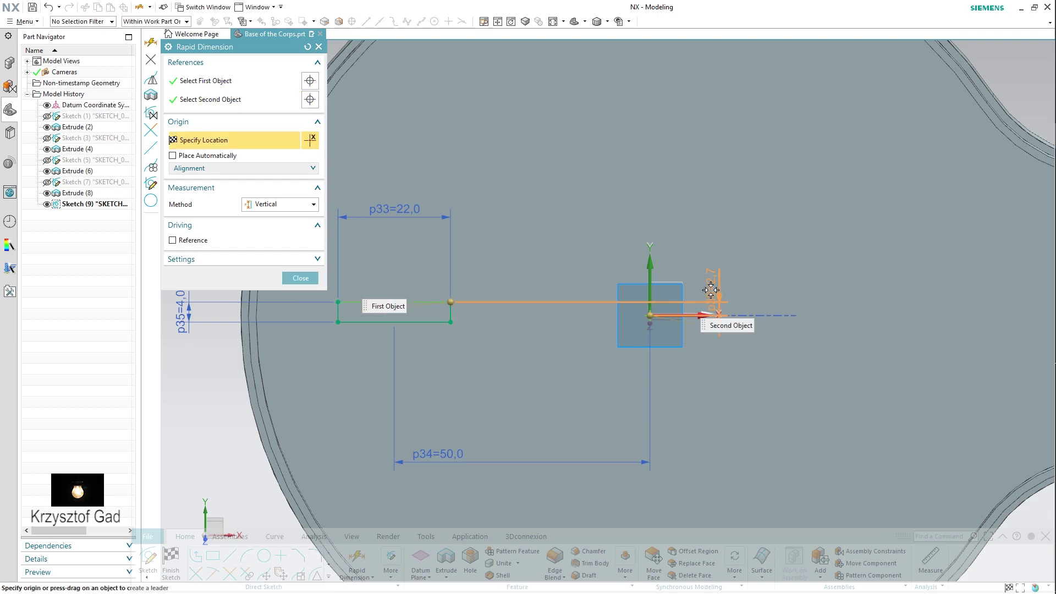
pyautogui.click(709, 265)
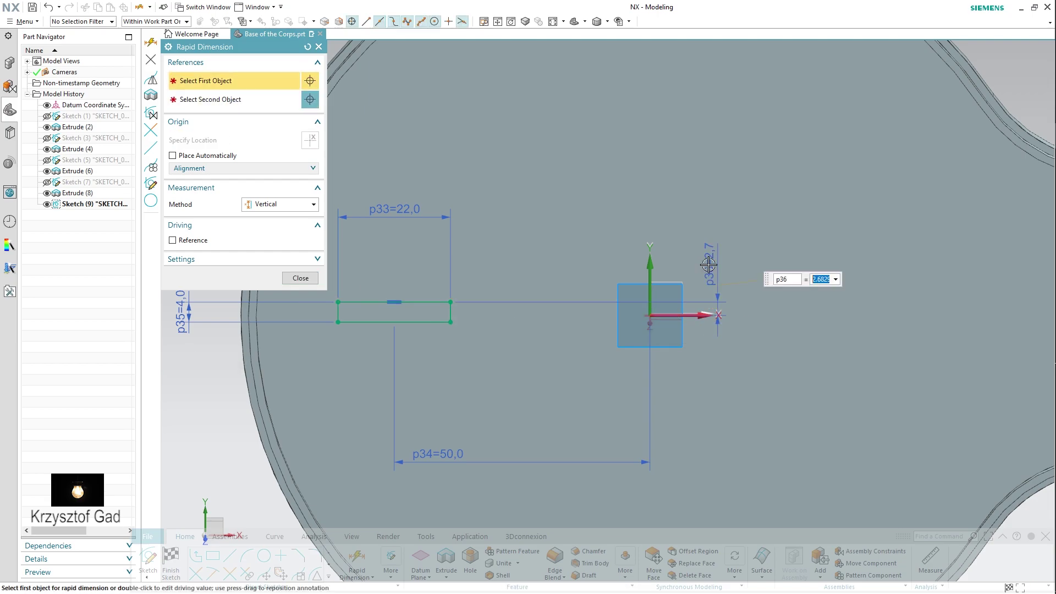
pyautogui.write('2')
pyautogui.press('Return')
pyautogui.scroll(-3, 616, 310)
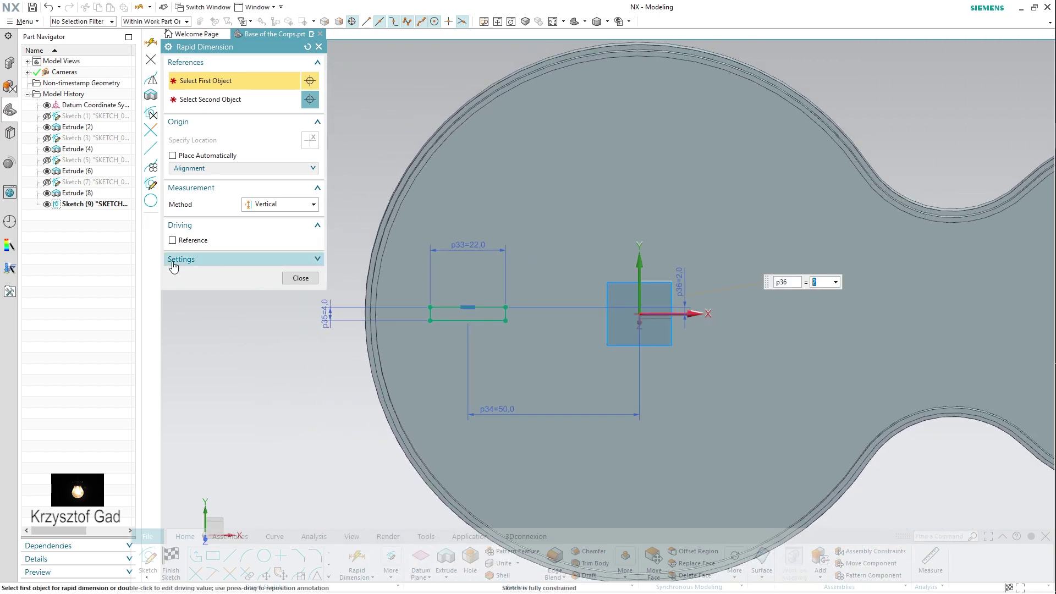
pyautogui.click(300, 278)
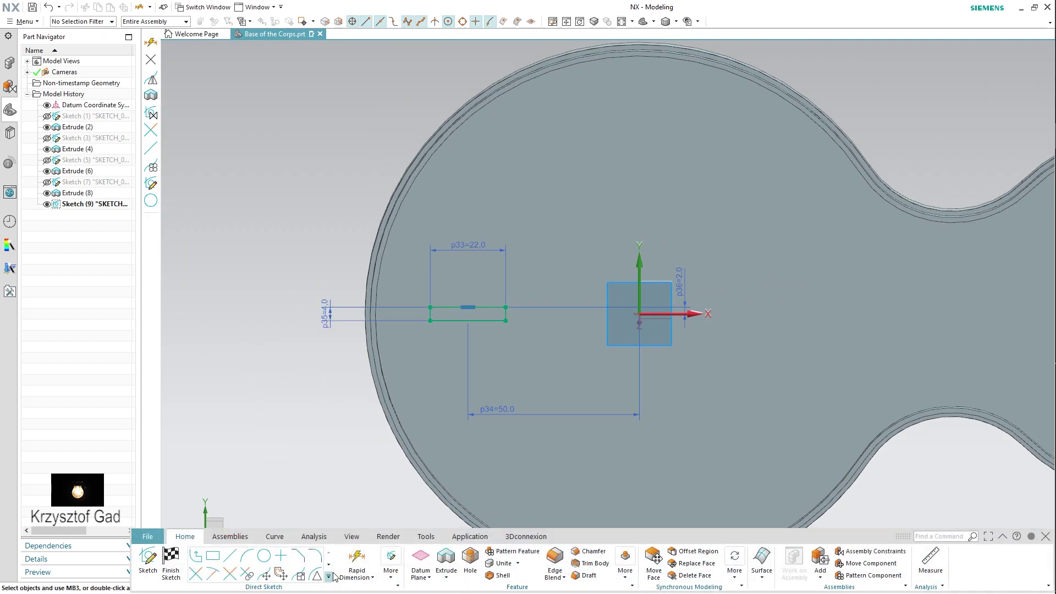
# - Circularly pattern the slot rectangle about the origin: 5 copies at 20° pitch
pyautogui.click(329, 576)
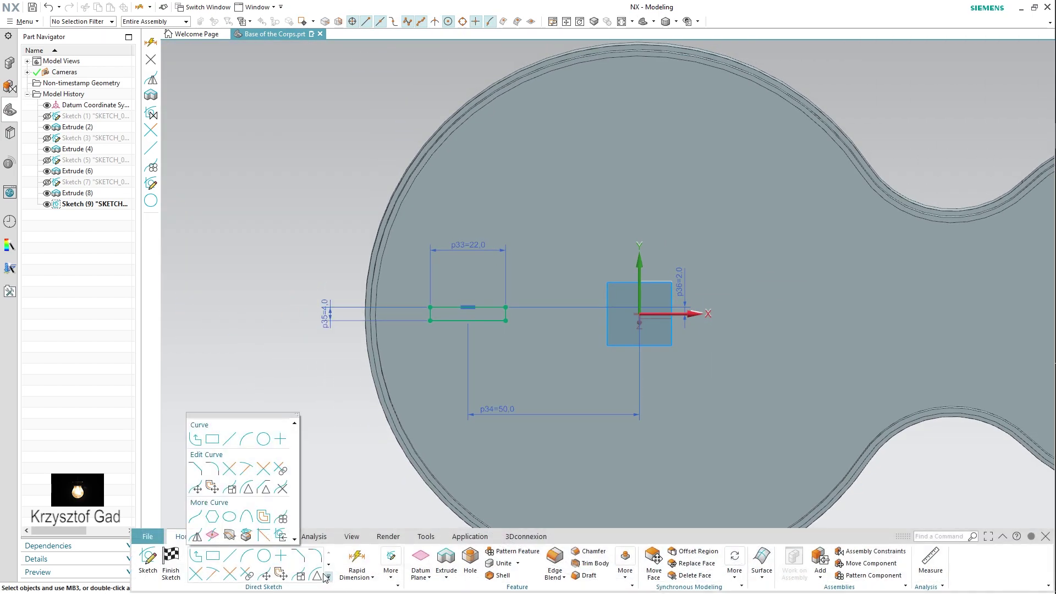
pyautogui.click(284, 520)
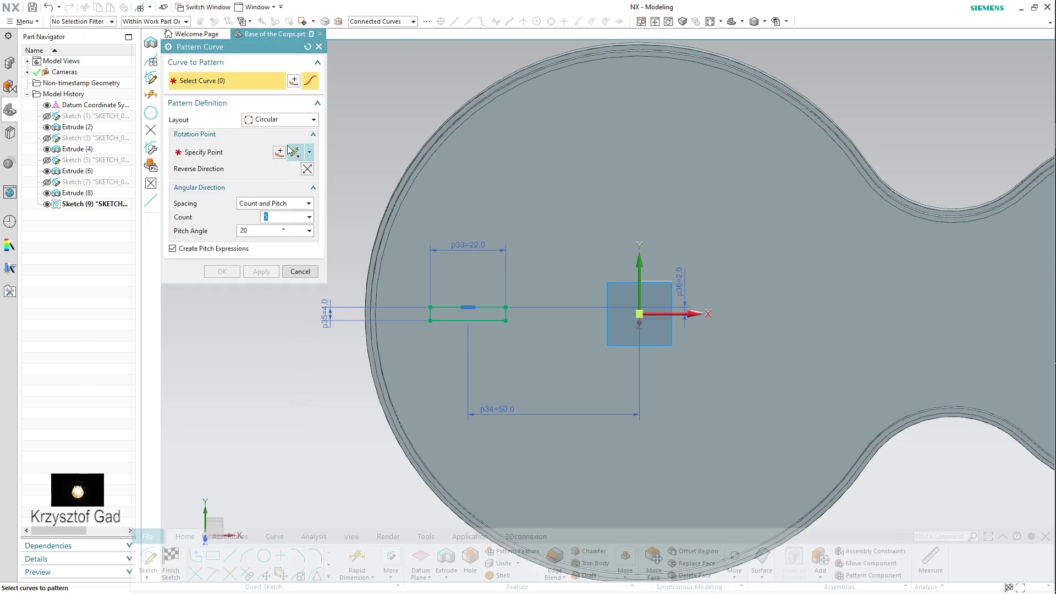
pyautogui.click(279, 118)
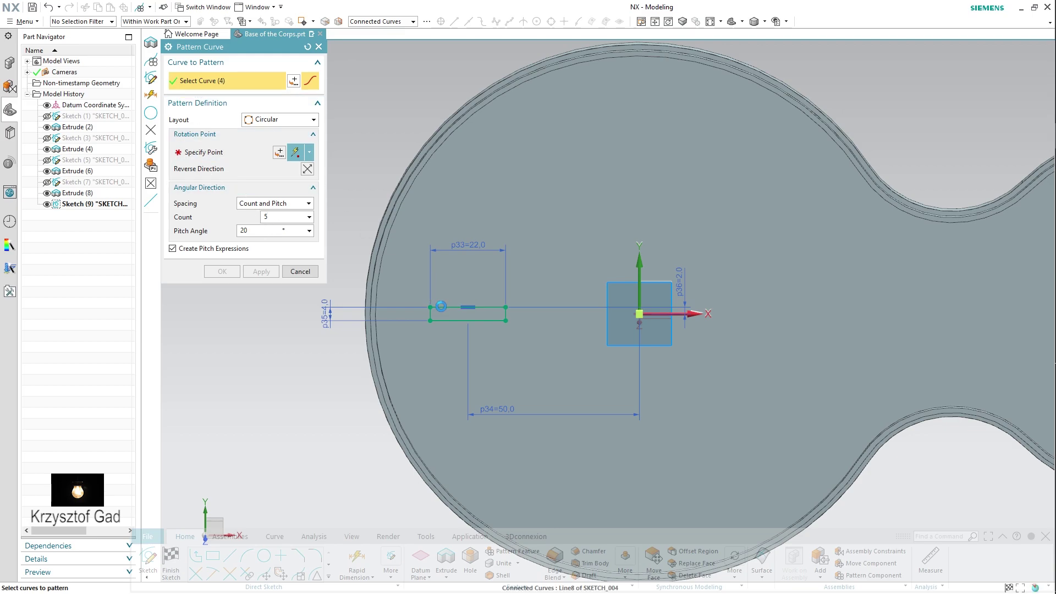
pyautogui.click(223, 153)
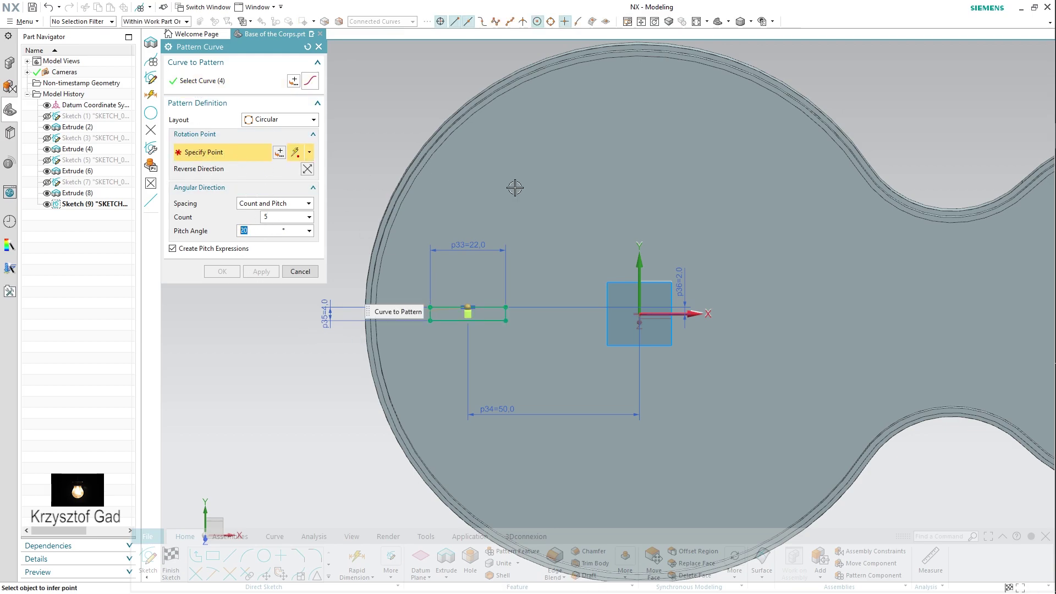
pyautogui.click(639, 313)
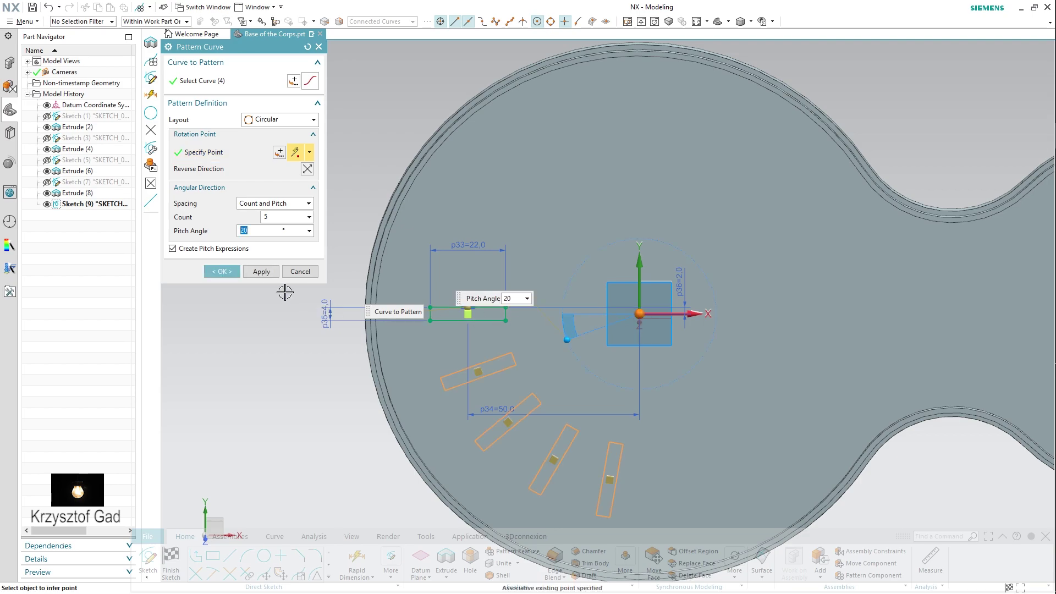
pyautogui.click(273, 271)
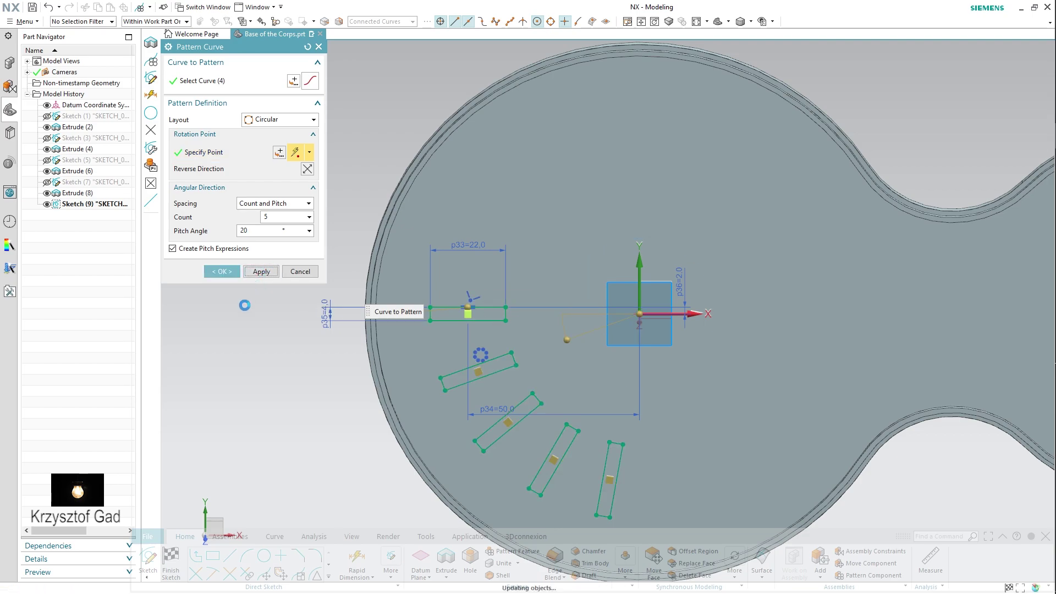
# - Repeat the 5-copy, 20° pattern in the reverse direction and finish the sketch
pyautogui.click(436, 307)
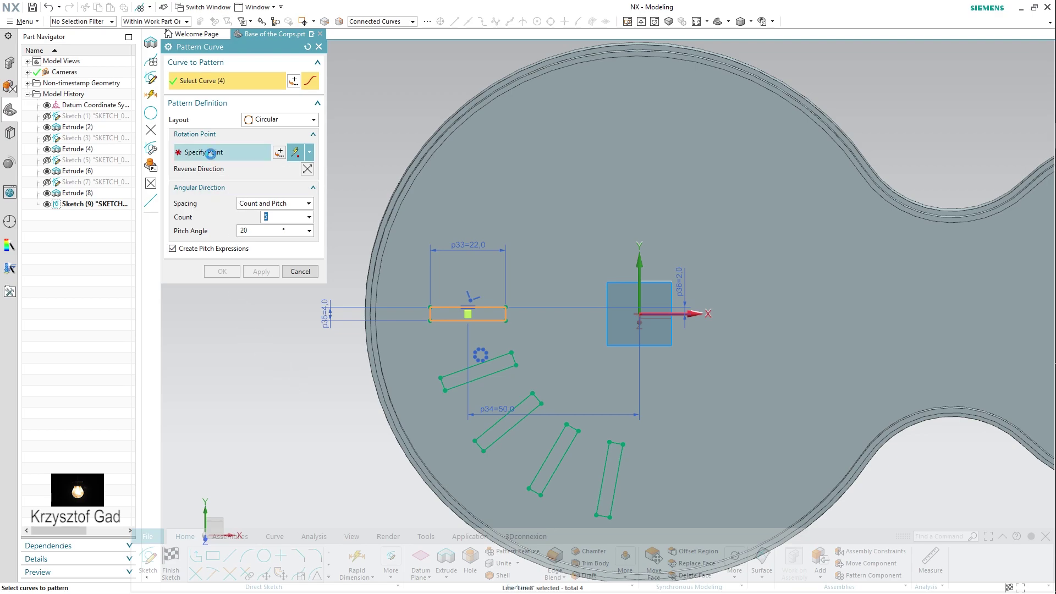
pyautogui.click(220, 152)
pyautogui.click(641, 313)
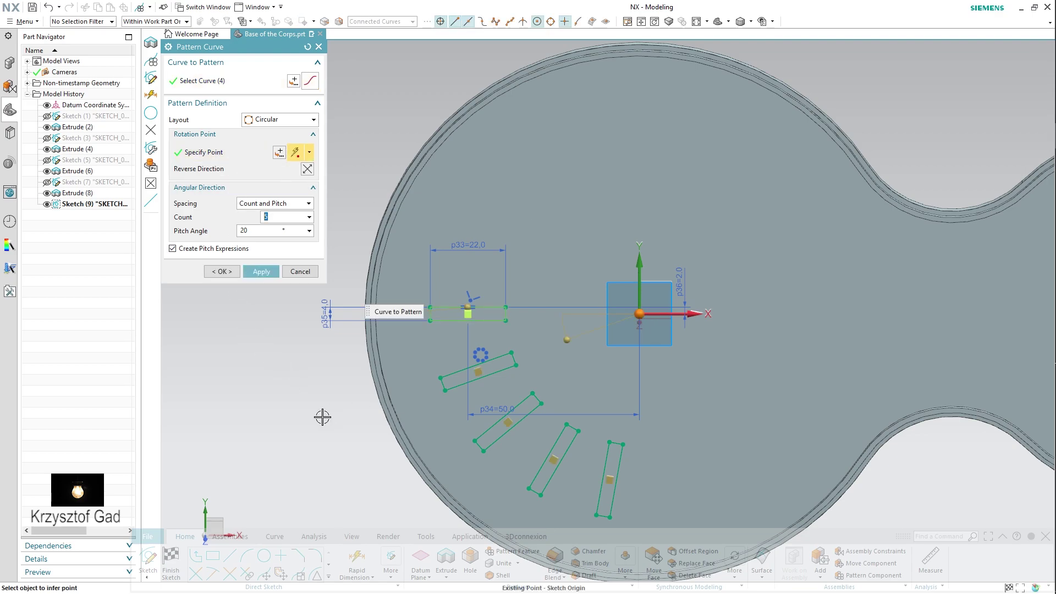
pyautogui.click(308, 170)
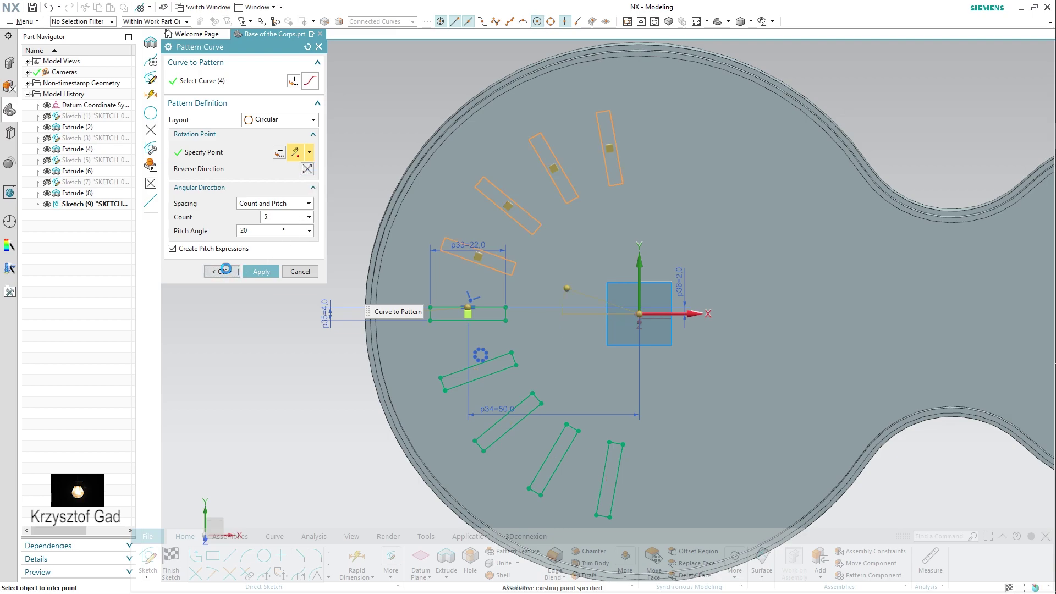
pyautogui.click(226, 270)
pyautogui.click(170, 564)
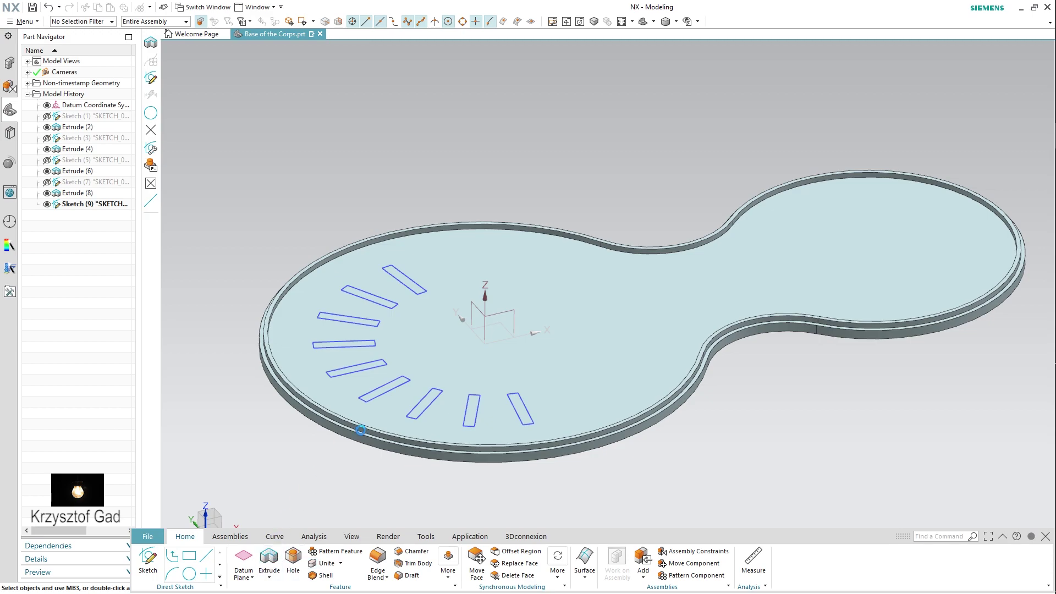
# - Extrude the nine slot outlines 5 mm as bars united with the plate
pyautogui.click(371, 391)
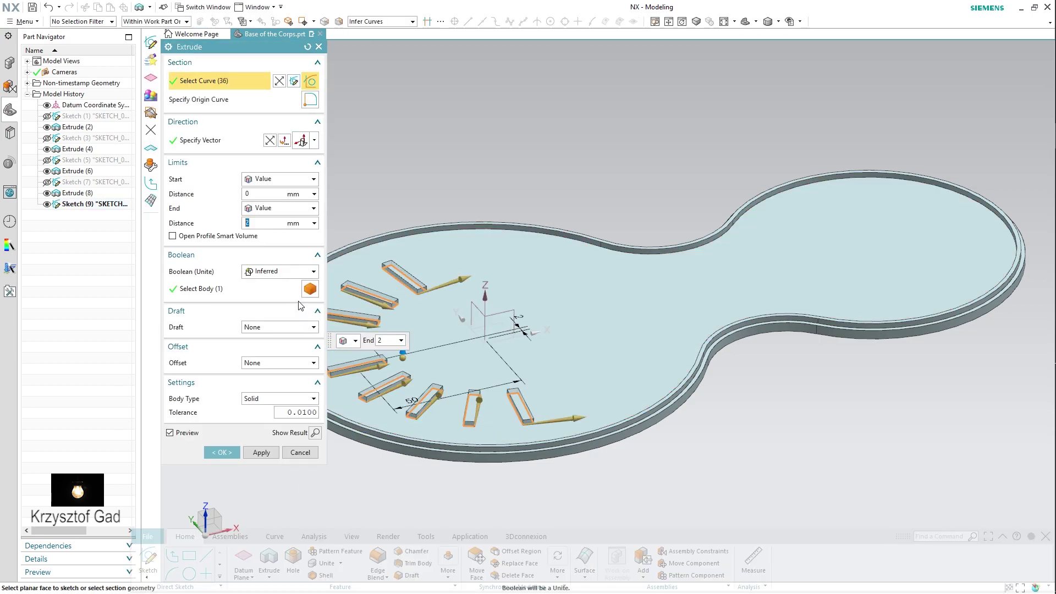
pyautogui.write('5')
pyautogui.press('Return')
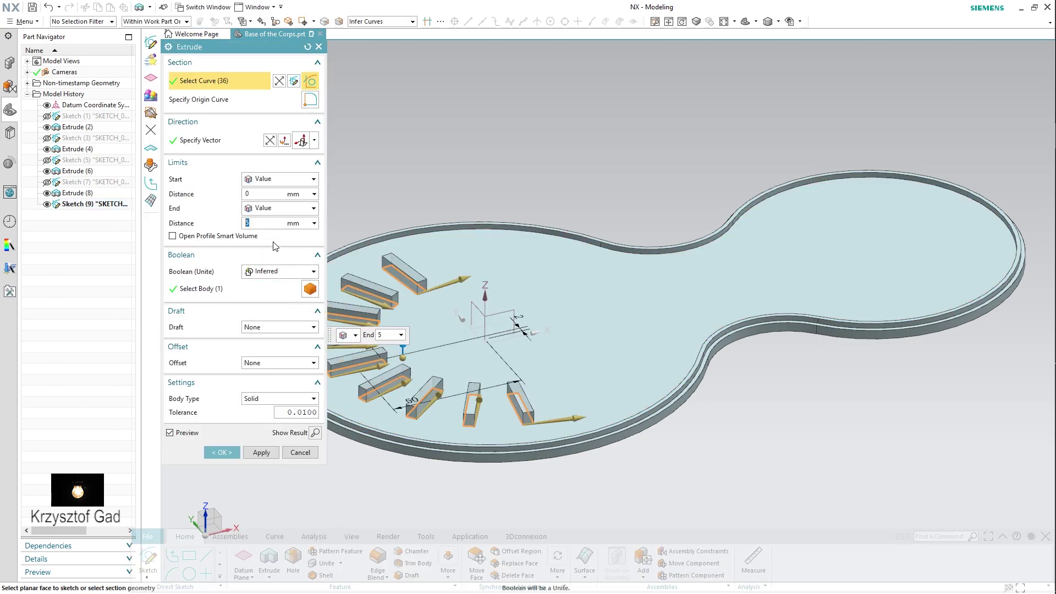
pyautogui.click(219, 453)
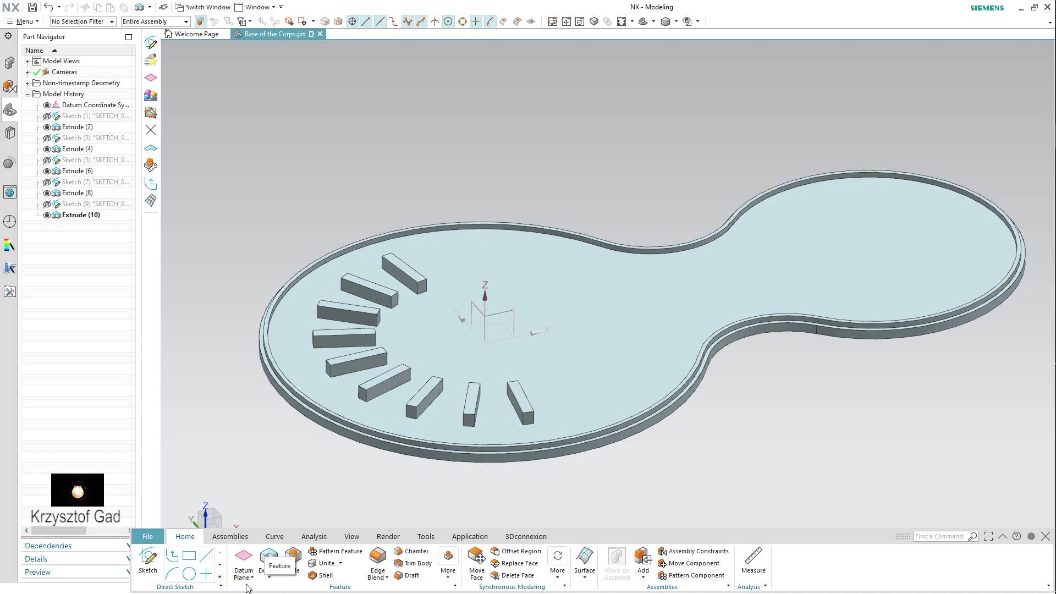
# - Turn the model over and start a sketch on the plate's underside
pyautogui.moveTo(217, 555); pyautogui.dragTo(380, 337, button='middle')
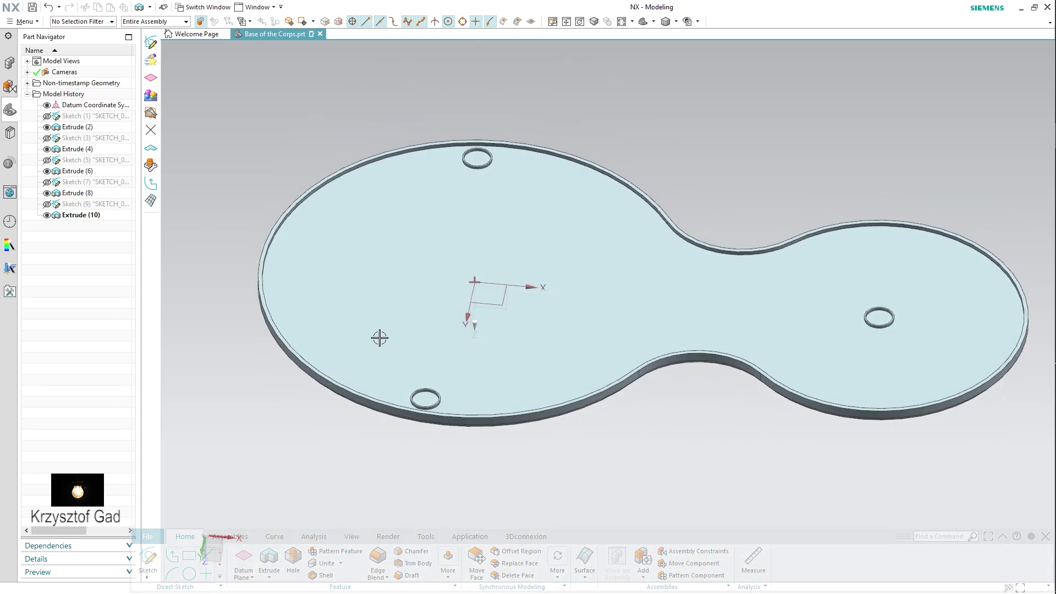
pyautogui.click(380, 338)
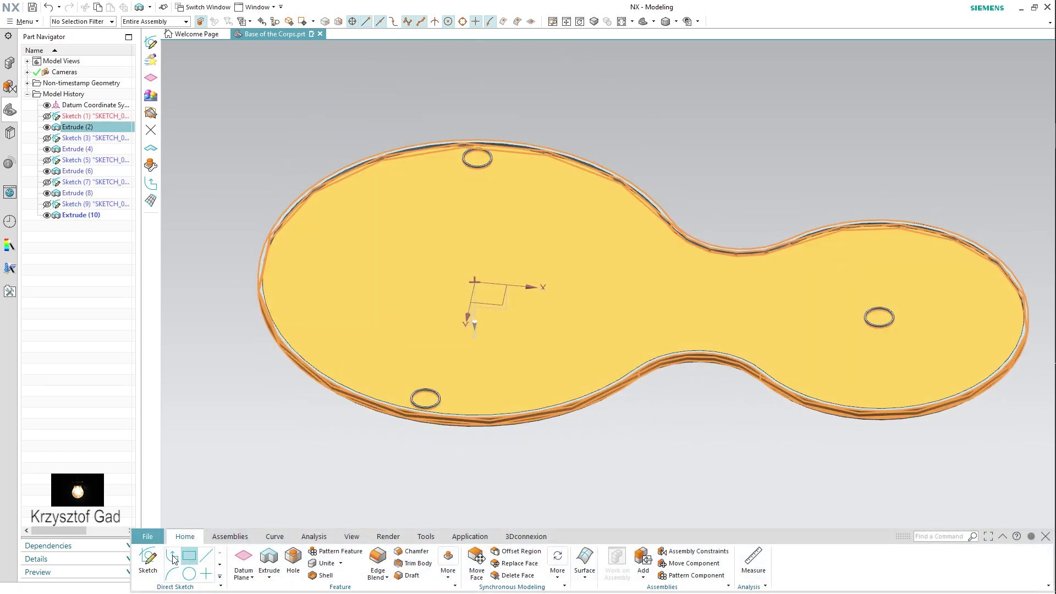
pyautogui.click(151, 548)
pyautogui.click(349, 288)
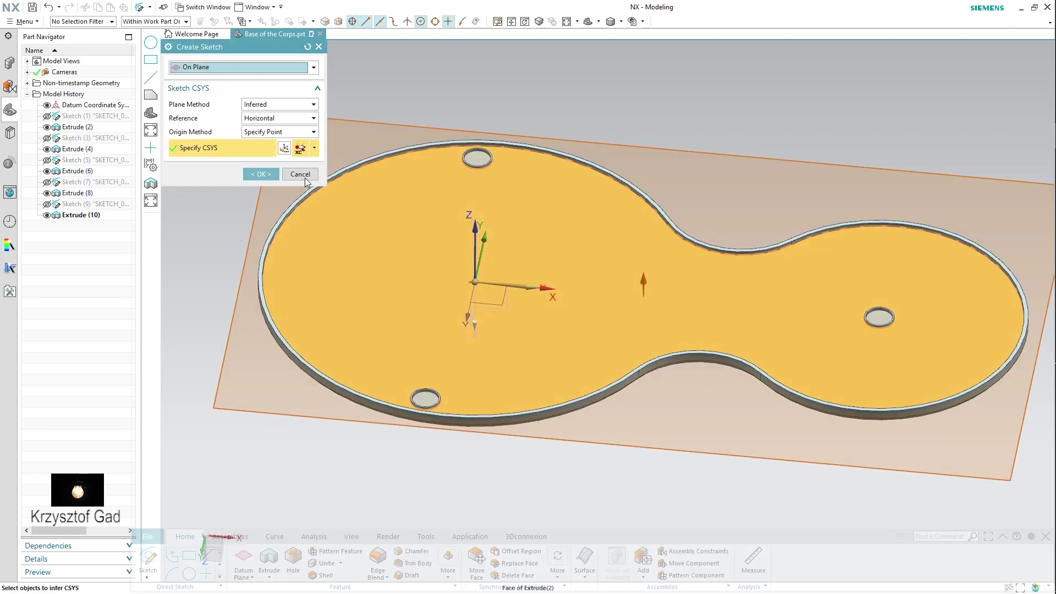
pyautogui.click(275, 176)
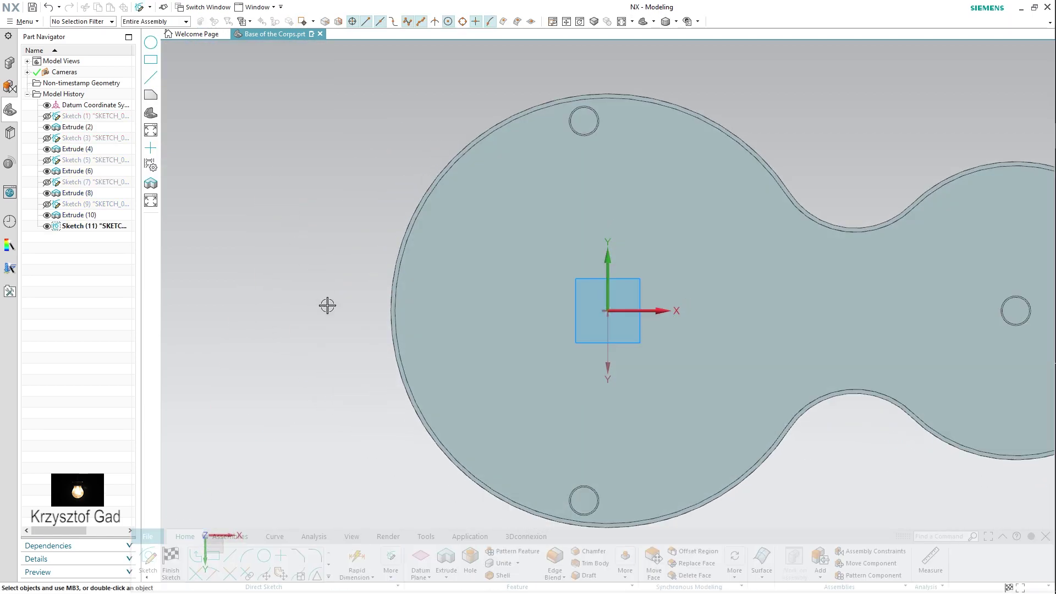
# - Draw a rectangle to the left of the sketch origin
pyautogui.click(216, 555)
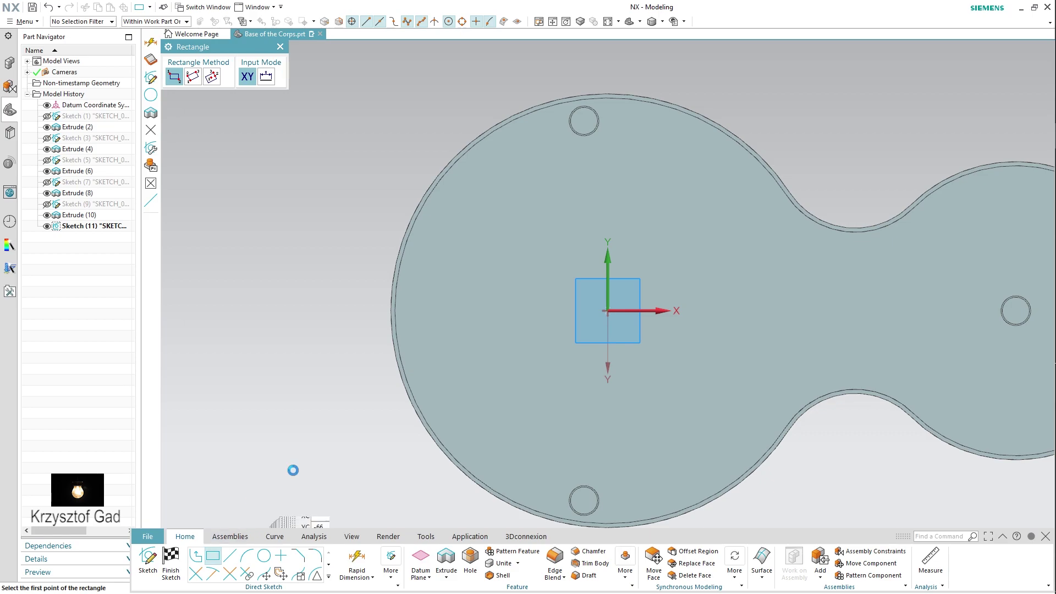
pyautogui.click(437, 298)
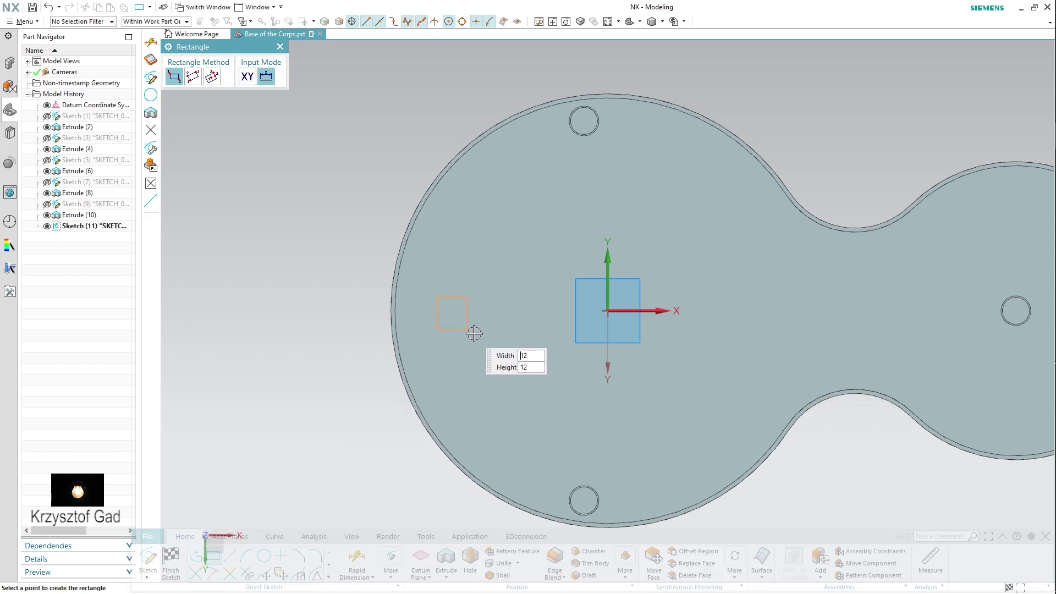
pyautogui.click(524, 336)
pyautogui.click(357, 561)
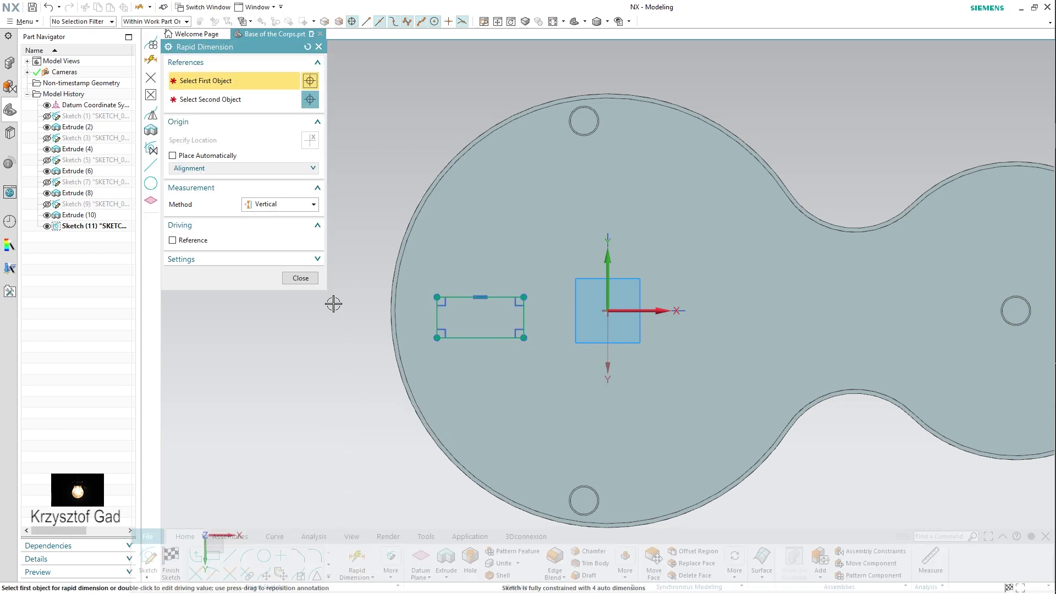
# - Dimension the rectangle height to 4 and its offset from the X axis to 2
pyautogui.scroll(1, 333, 303)
pyautogui.scroll(2, 338, 332)
pyautogui.click(414, 333)
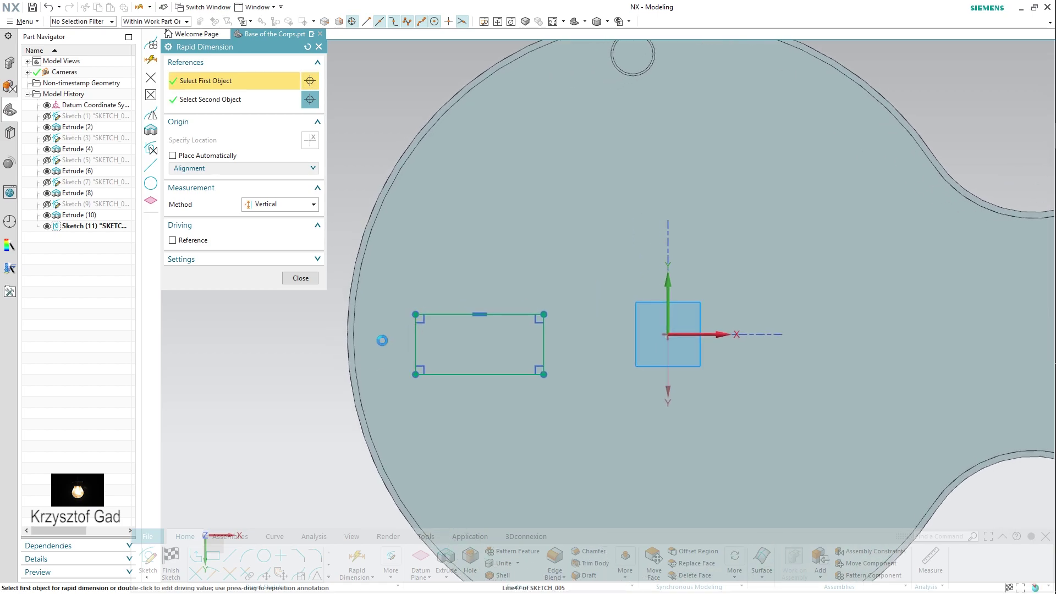
pyautogui.click(283, 344)
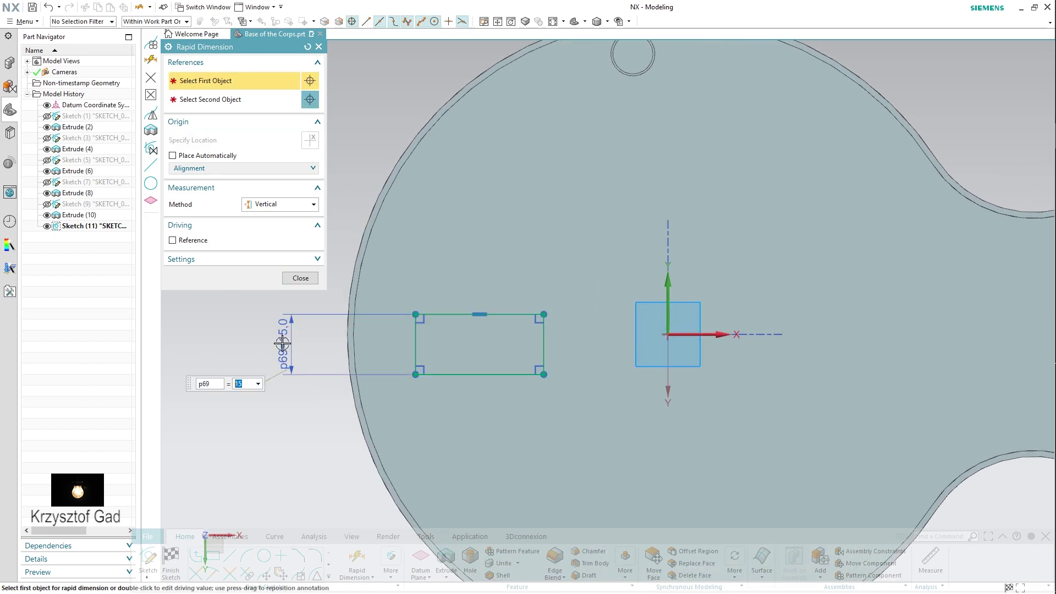
pyautogui.write('4')
pyautogui.press('Return')
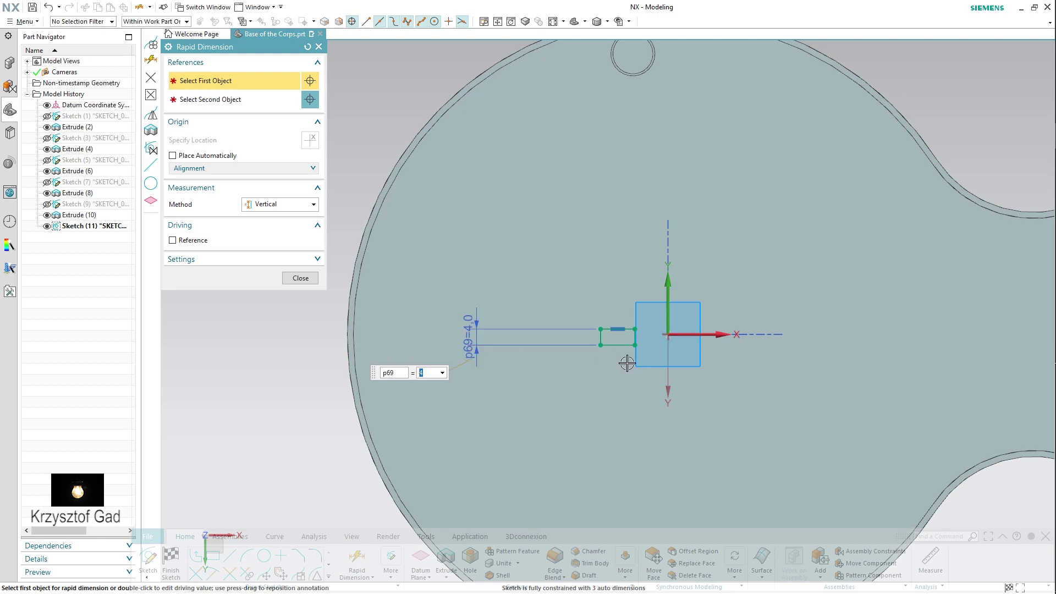
pyautogui.scroll(1, 577, 359)
pyautogui.scroll(1, 578, 358)
pyautogui.click(588, 358)
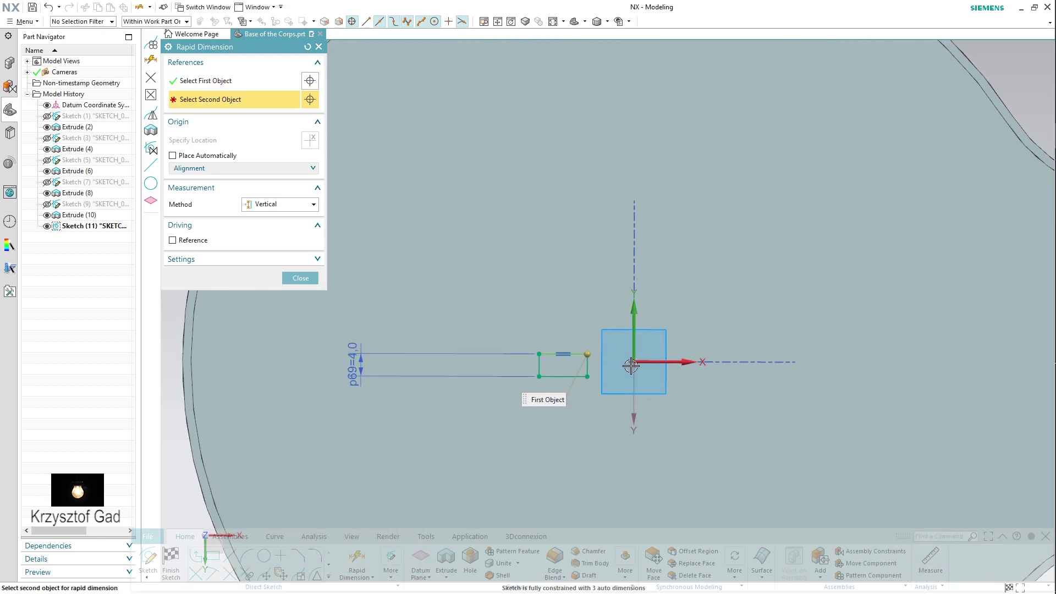
pyautogui.click(688, 361)
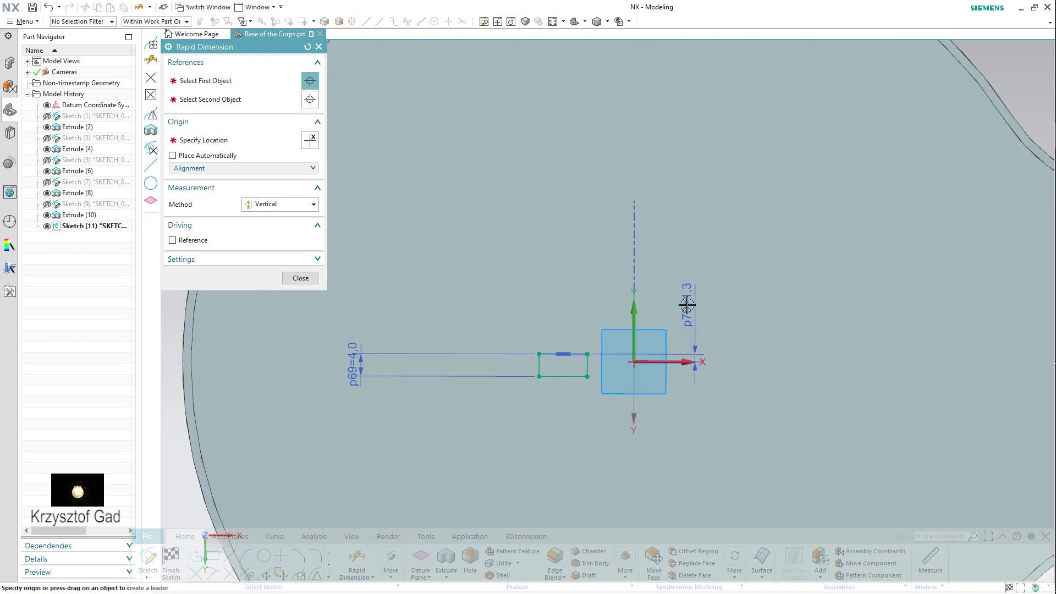
pyautogui.click(688, 305)
pyautogui.write('2')
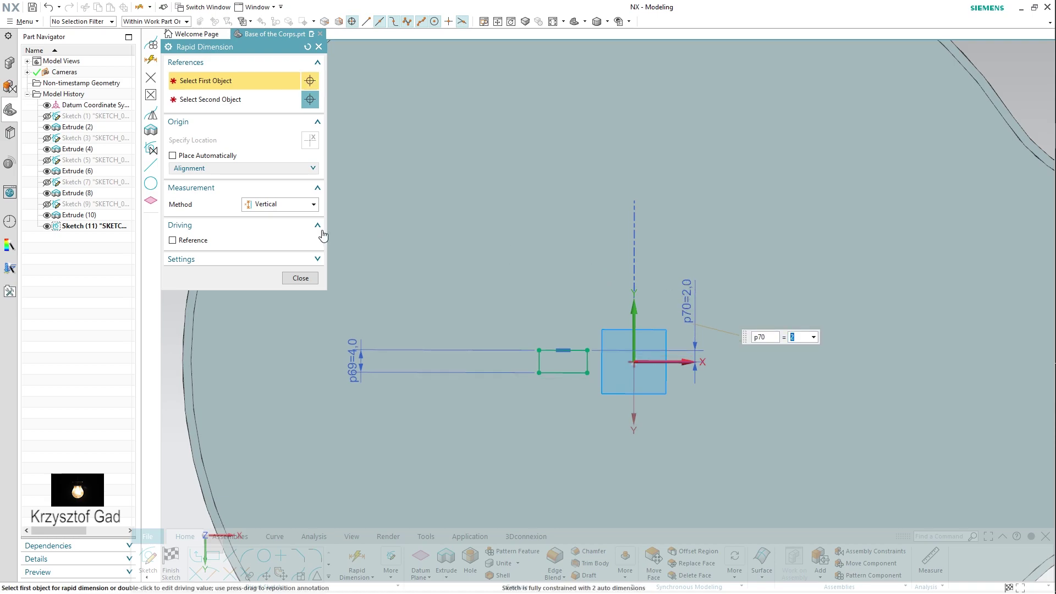
# - Set the rectangle width to 20 and its horizontal distance from the origin to 50
pyautogui.click(308, 204)
pyautogui.click(270, 225)
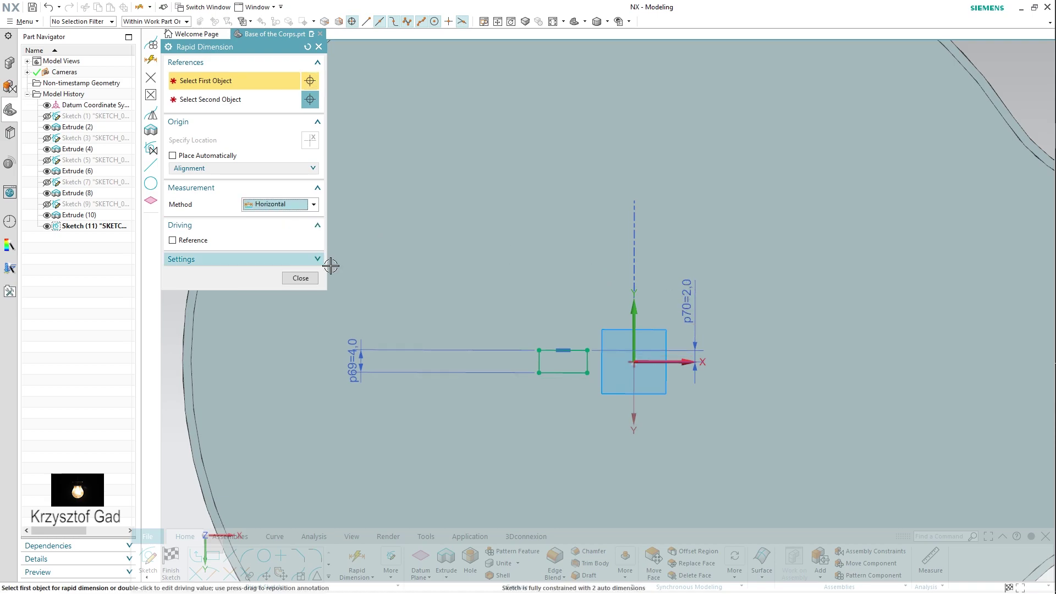
pyautogui.click(546, 350)
pyautogui.click(548, 298)
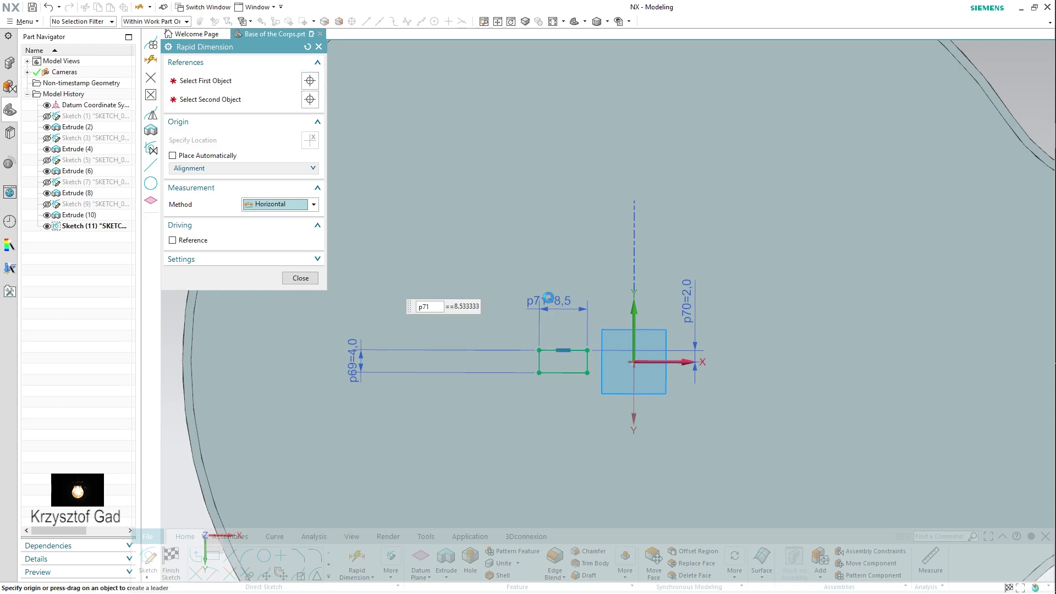
pyautogui.write('20')
pyautogui.press('Return')
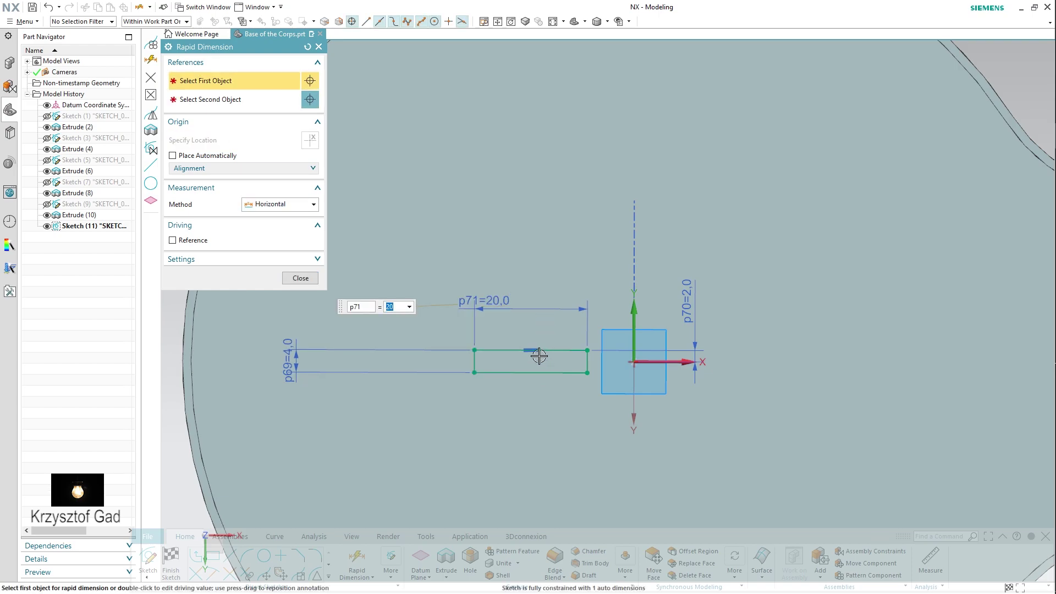
pyautogui.click(531, 373)
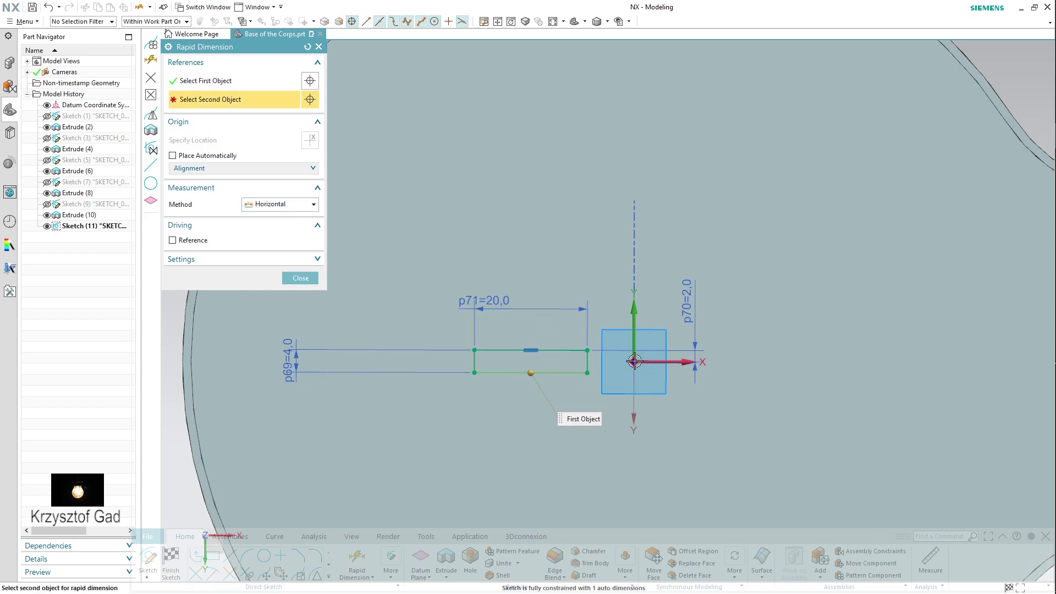
pyautogui.click(634, 361)
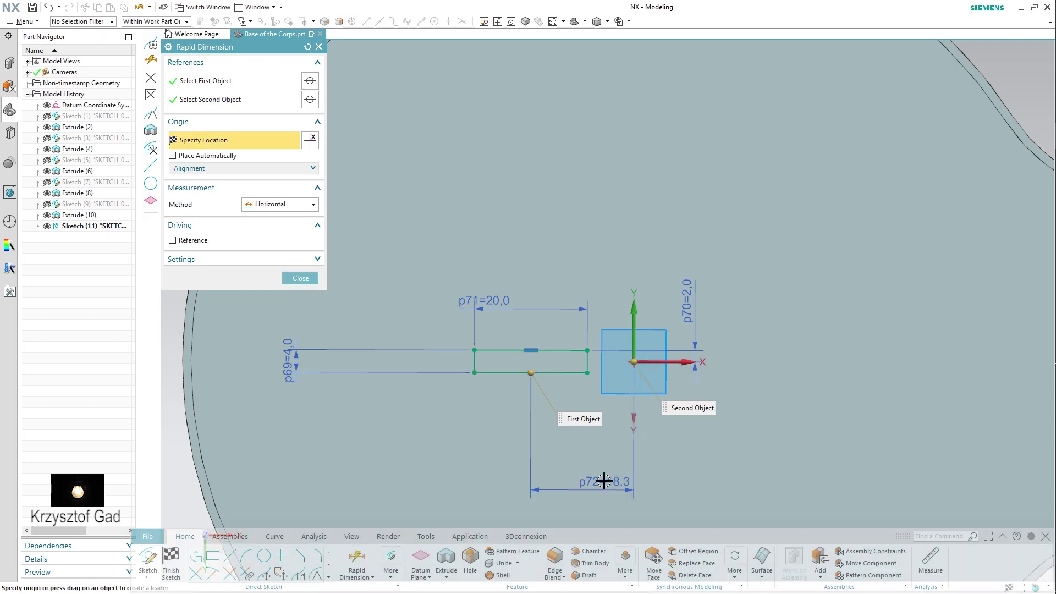
pyautogui.click(604, 480)
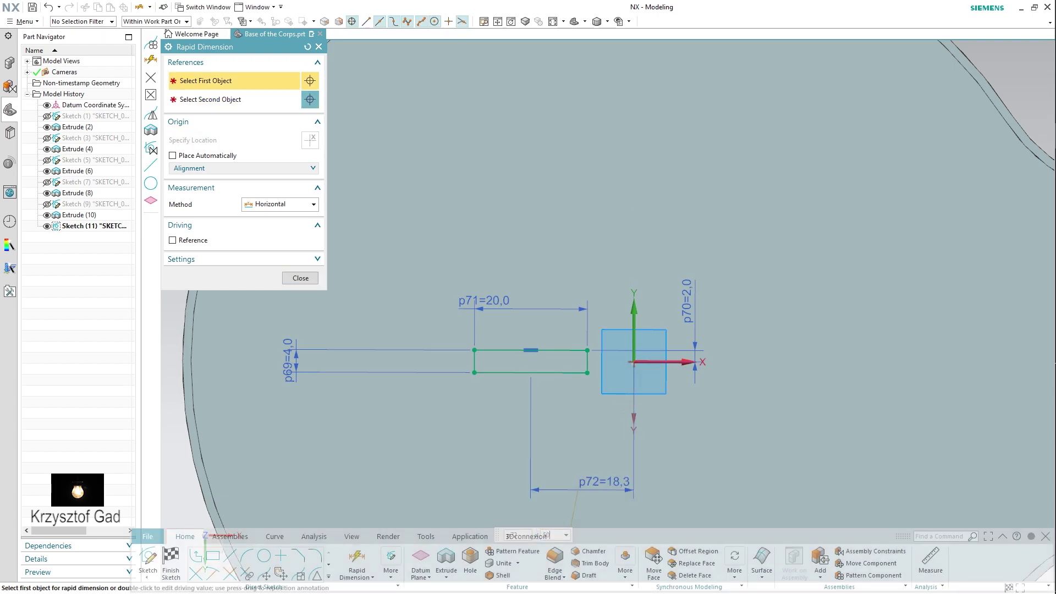
pyautogui.press('Return')
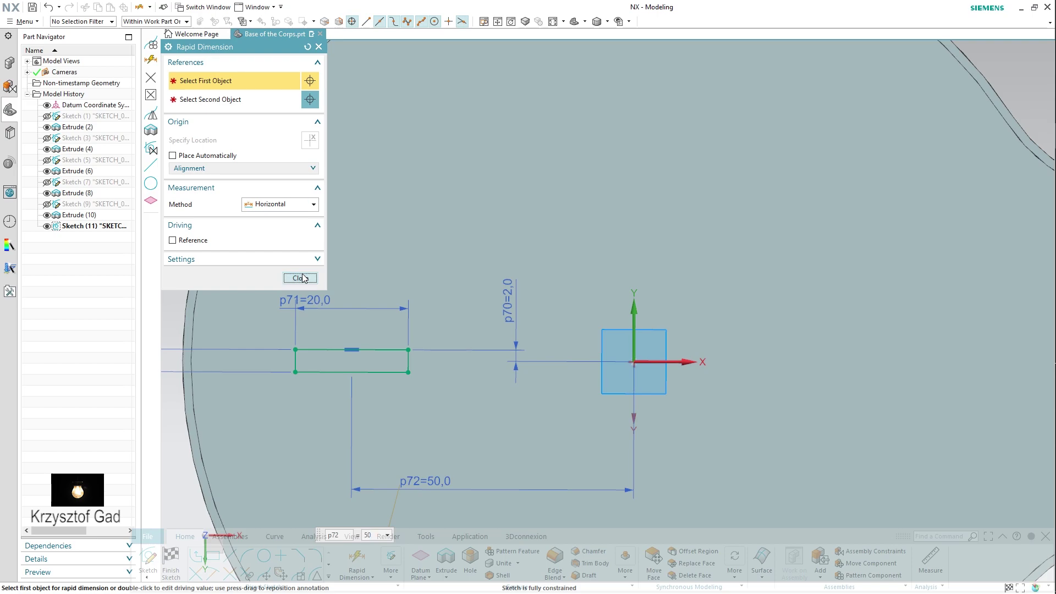
pyautogui.click(301, 278)
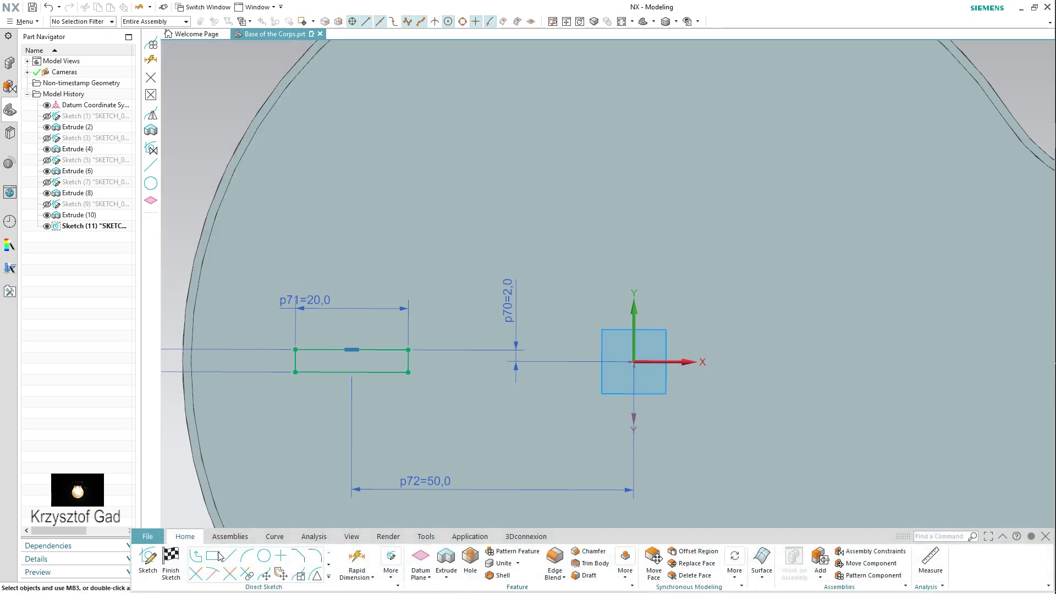
# - Circularly pattern the rectangle about the sketch origin, 5 copies 20° apart
pyautogui.click(329, 578)
pyautogui.click(281, 512)
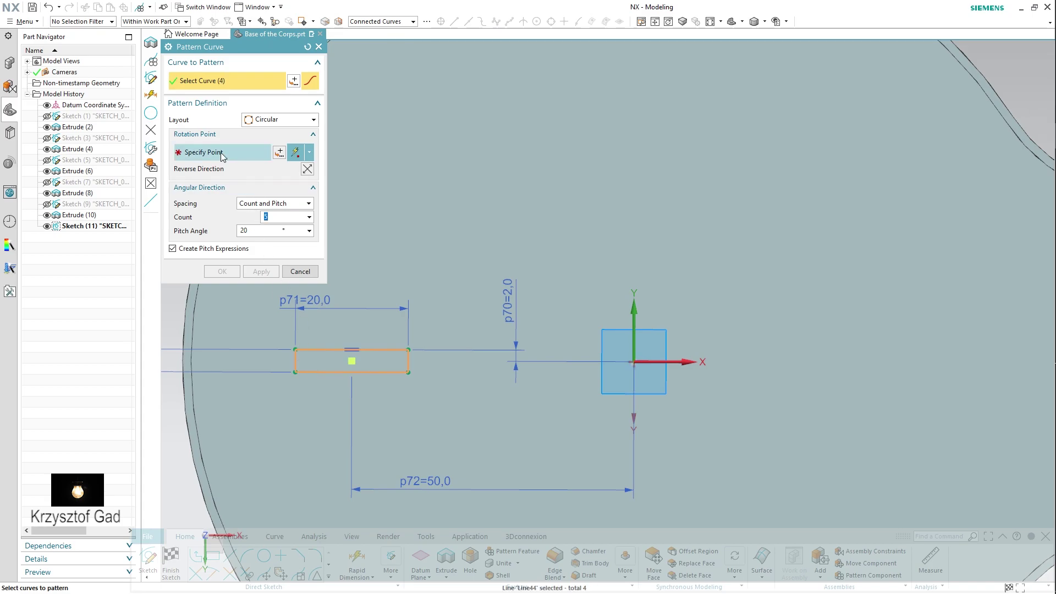
pyautogui.click(221, 157)
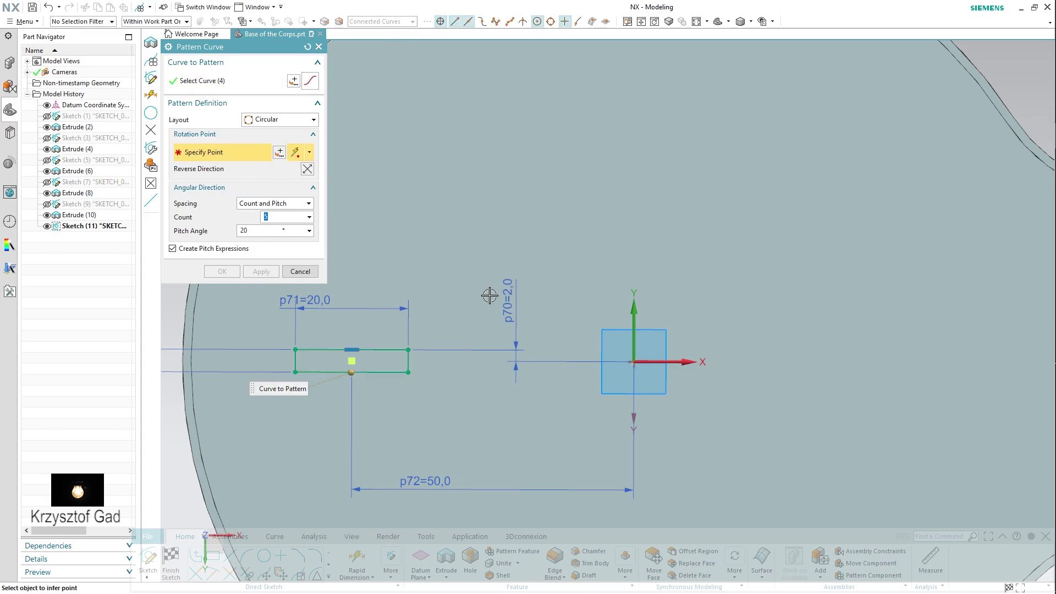
pyautogui.click(634, 362)
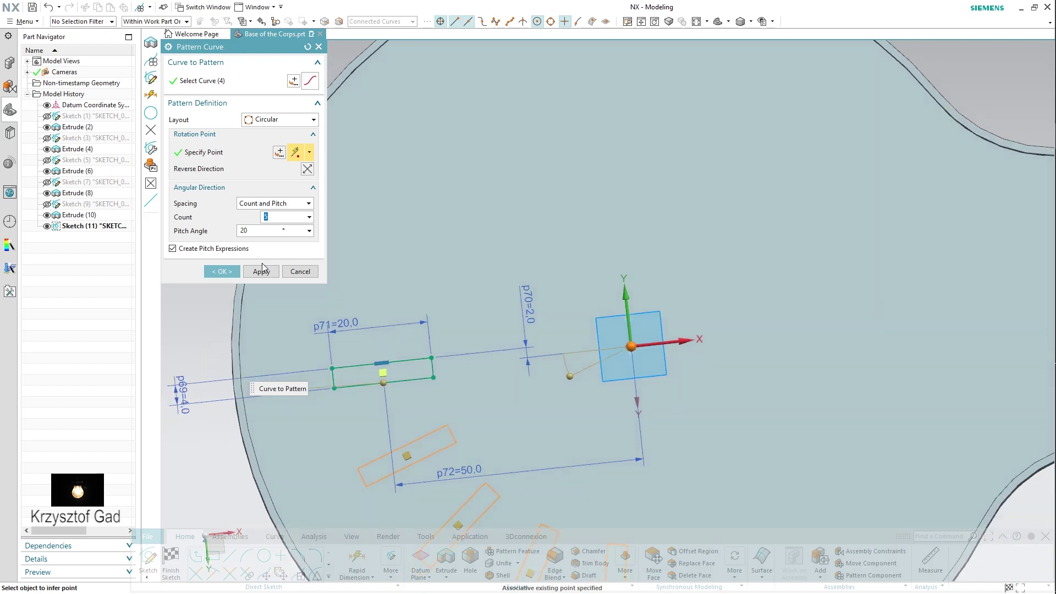
pyautogui.click(263, 270)
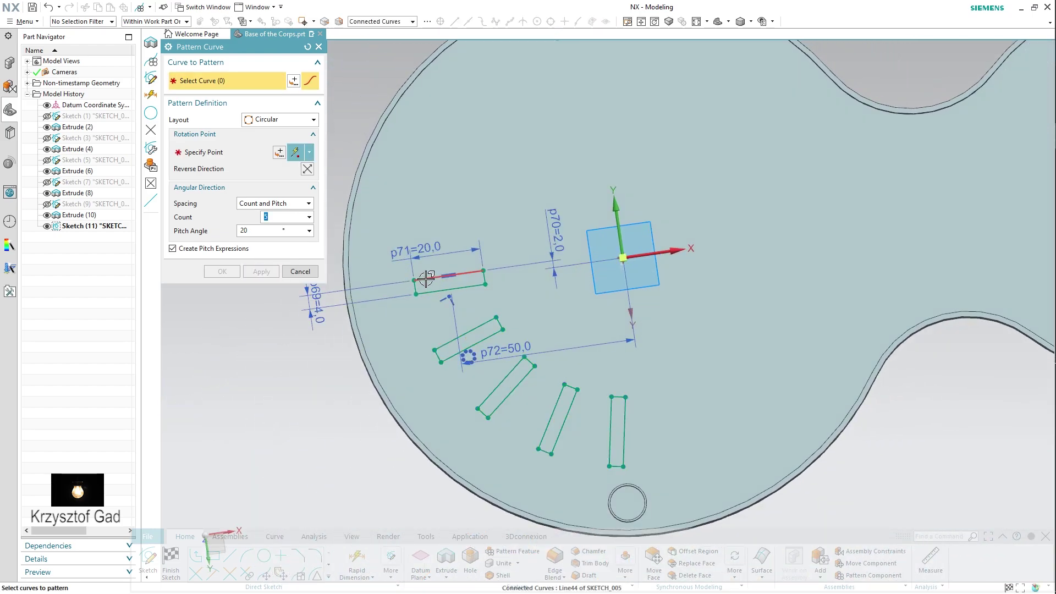
# - Add the reversed 5-copy, 20° pattern around the circle centre and finish the sketch
pyautogui.click(220, 152)
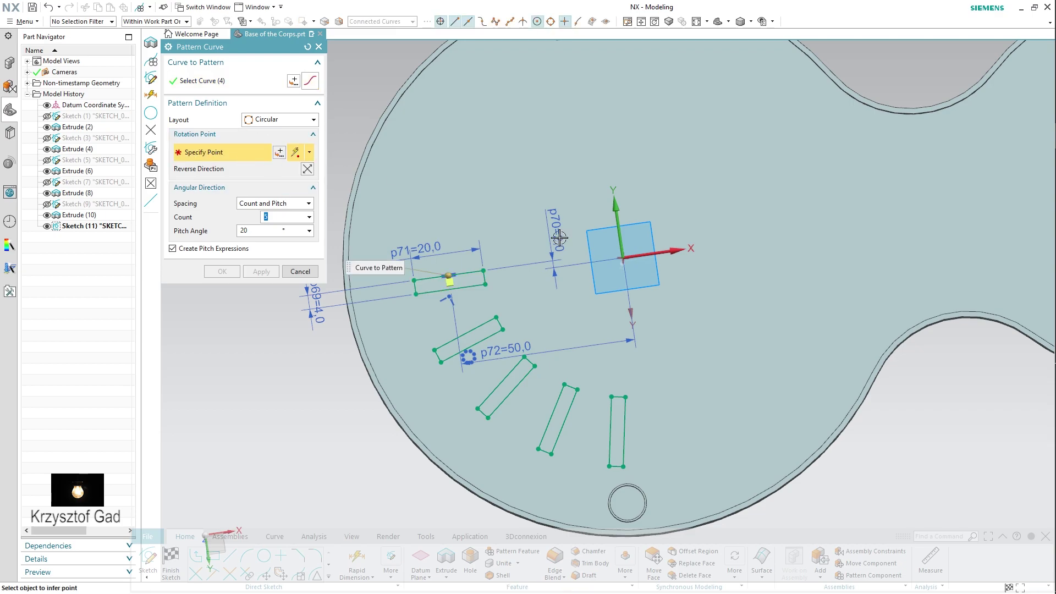
pyautogui.click(623, 257)
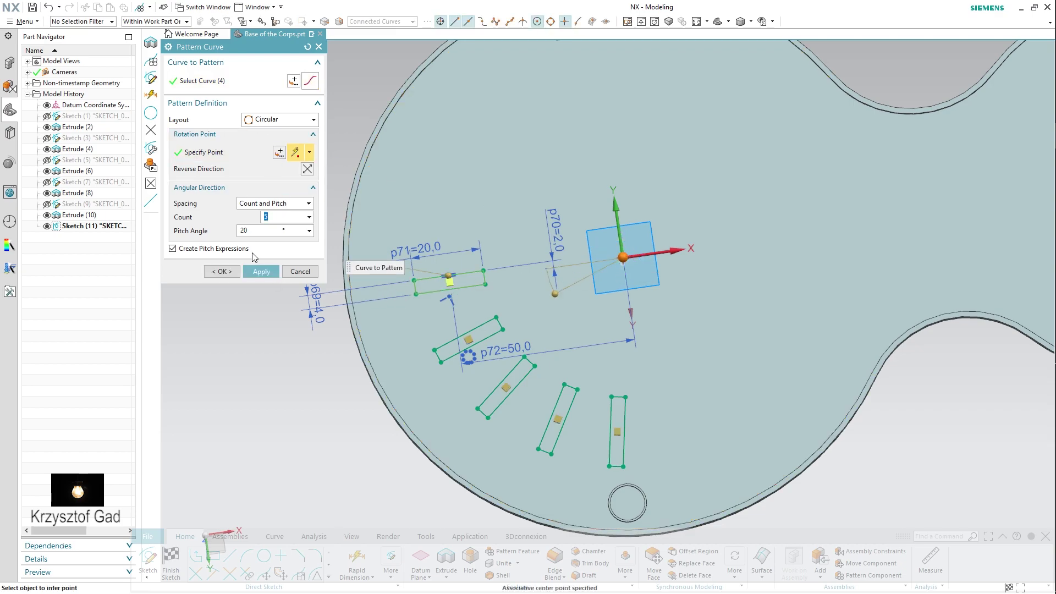
pyautogui.click(307, 169)
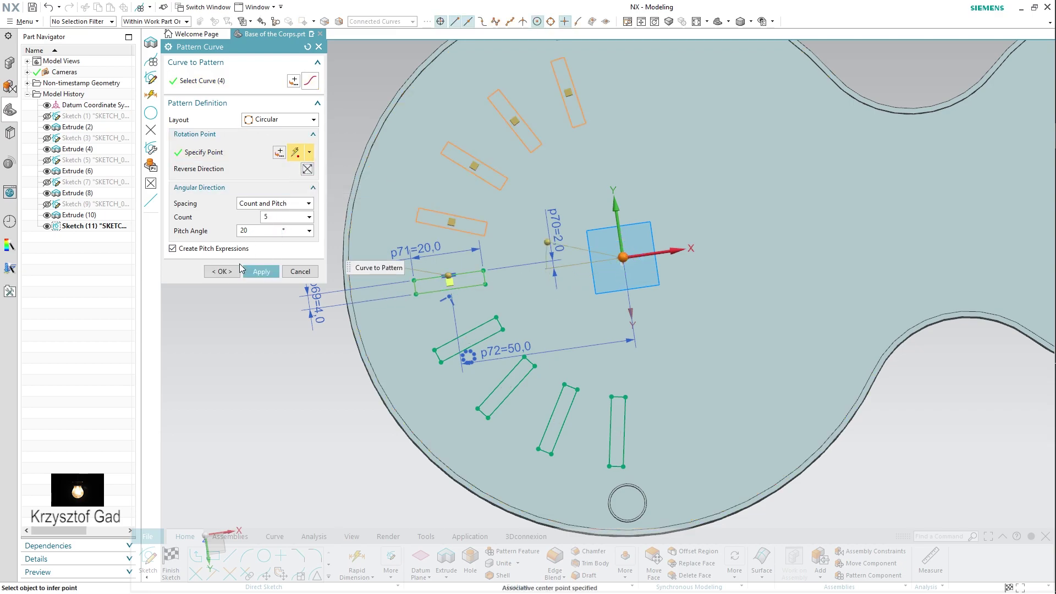
pyautogui.click(223, 271)
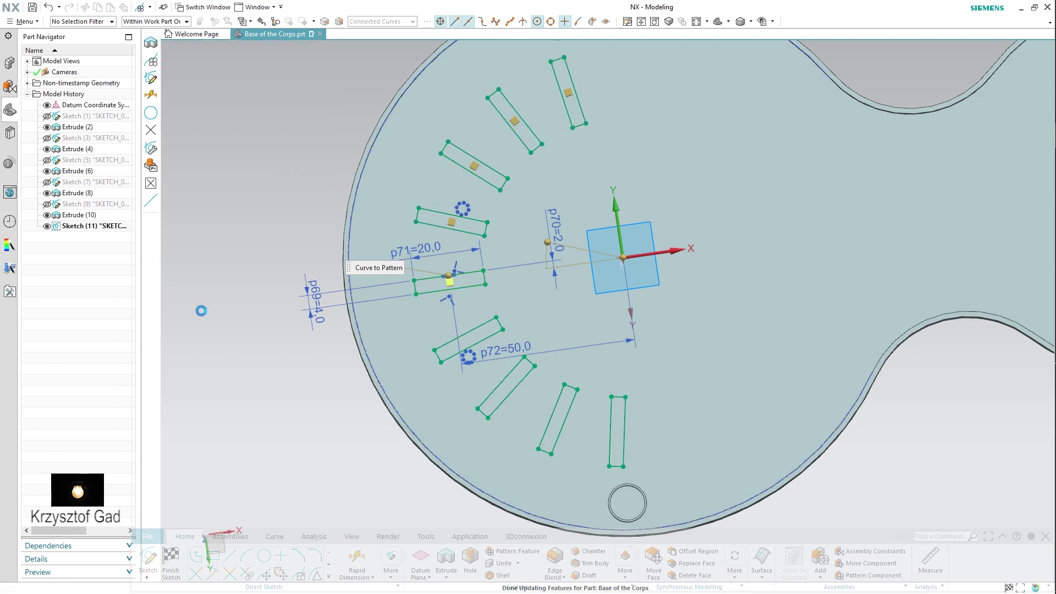
pyautogui.click(180, 557)
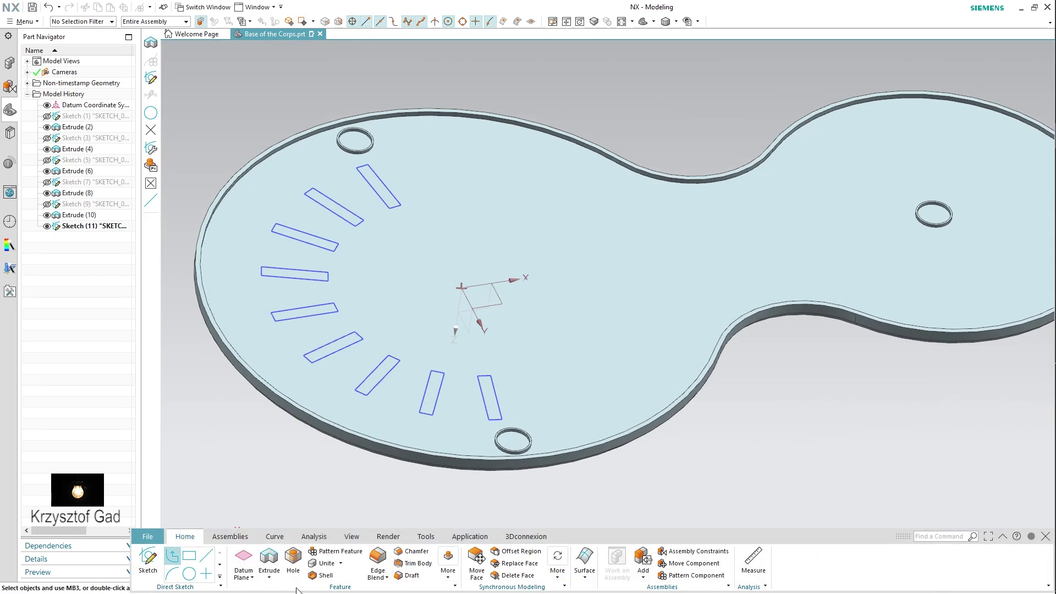
# - Extrude the slot sketch 6 mm downward with Subtract, cutting nine pockets into the plate
pyautogui.click(269, 560)
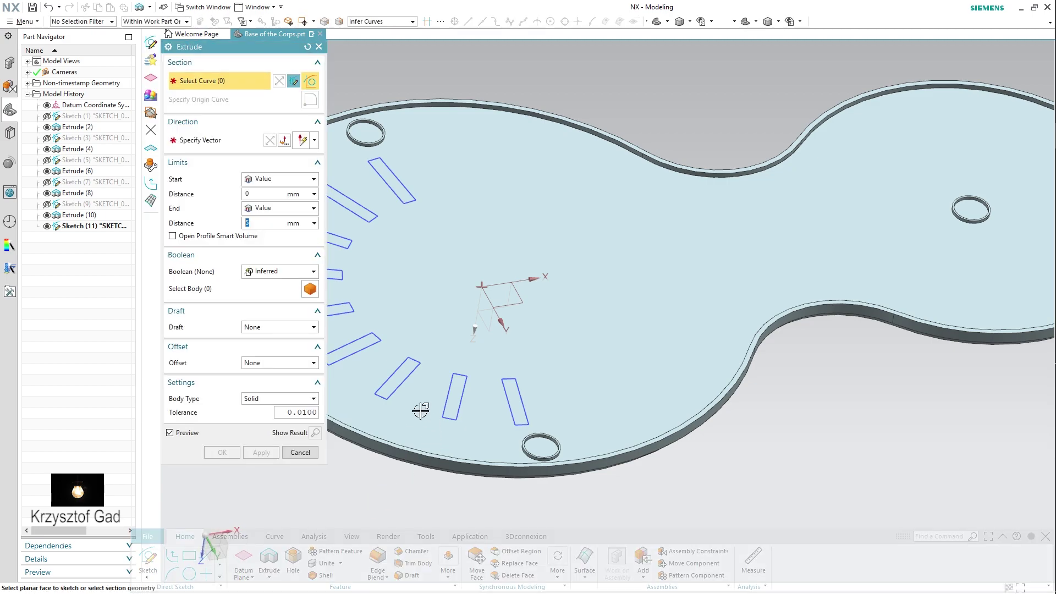
pyautogui.click(396, 389)
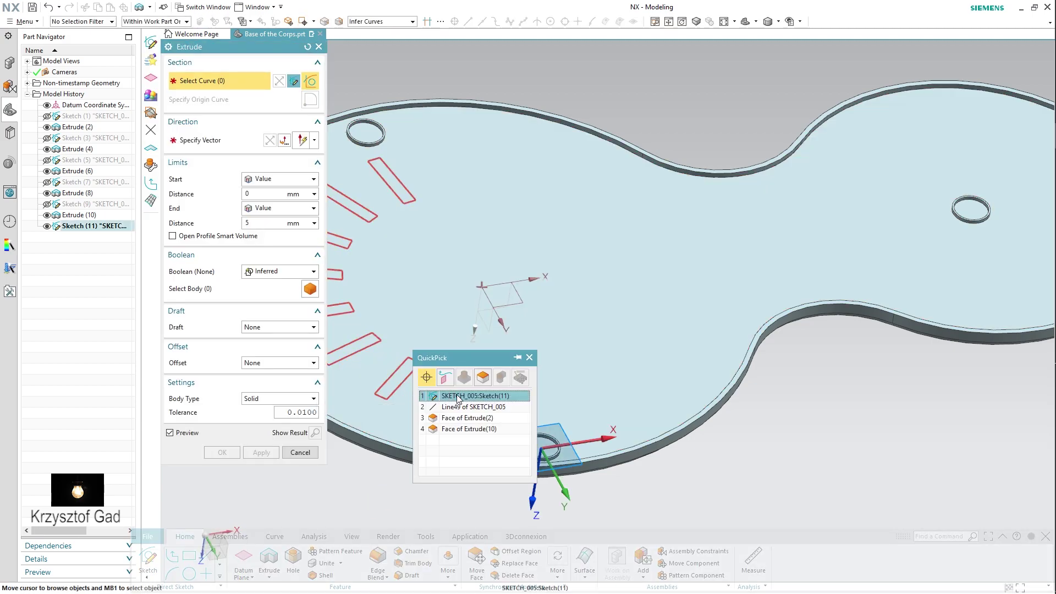
pyautogui.click(468, 371)
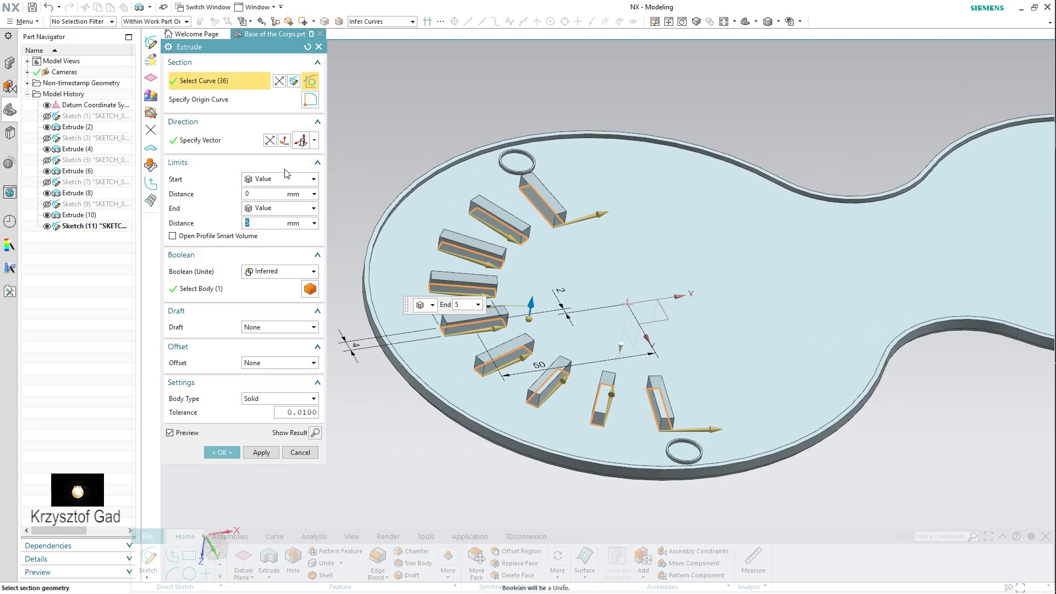
pyautogui.click(273, 143)
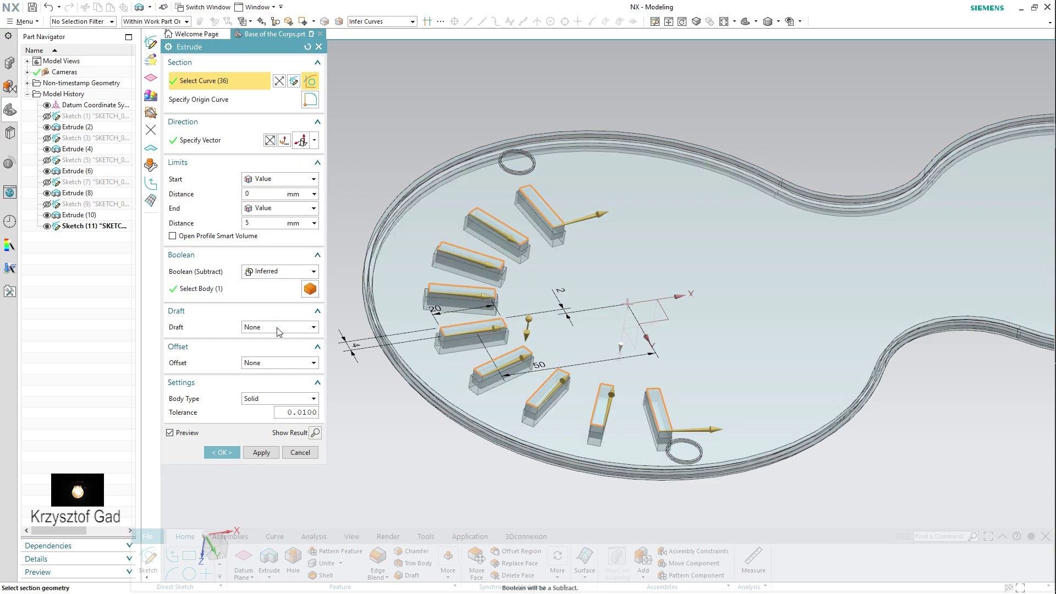
pyautogui.click(285, 275)
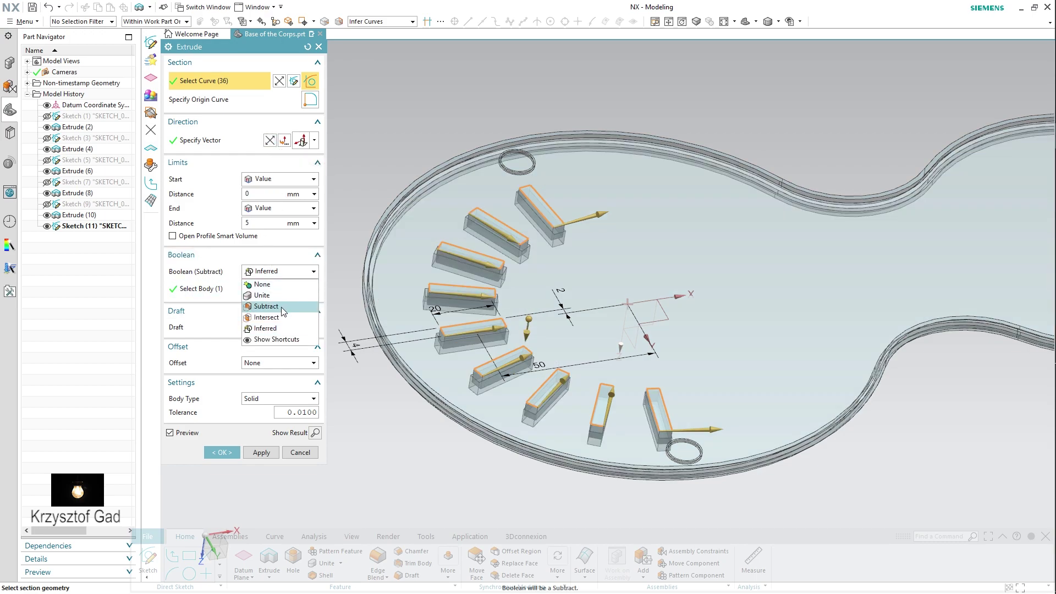
pyautogui.click(266, 306)
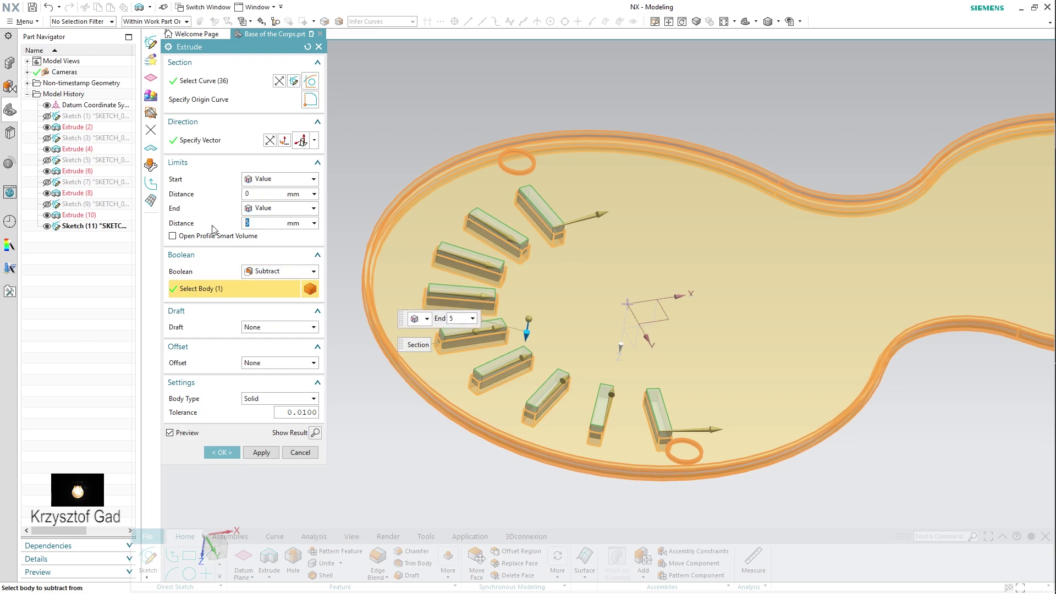
pyautogui.write('6')
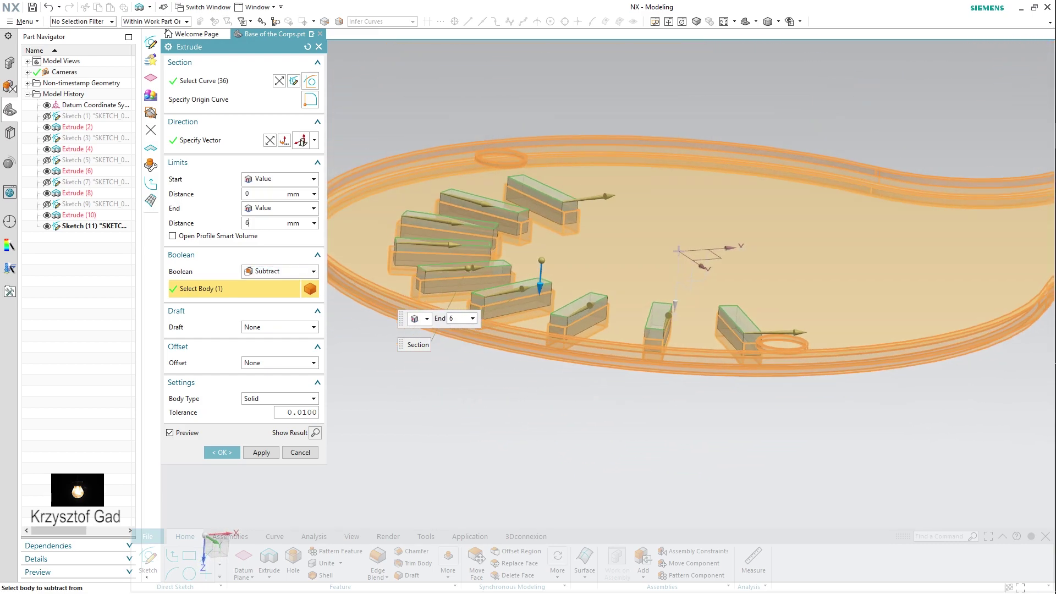
pyautogui.click(267, 451)
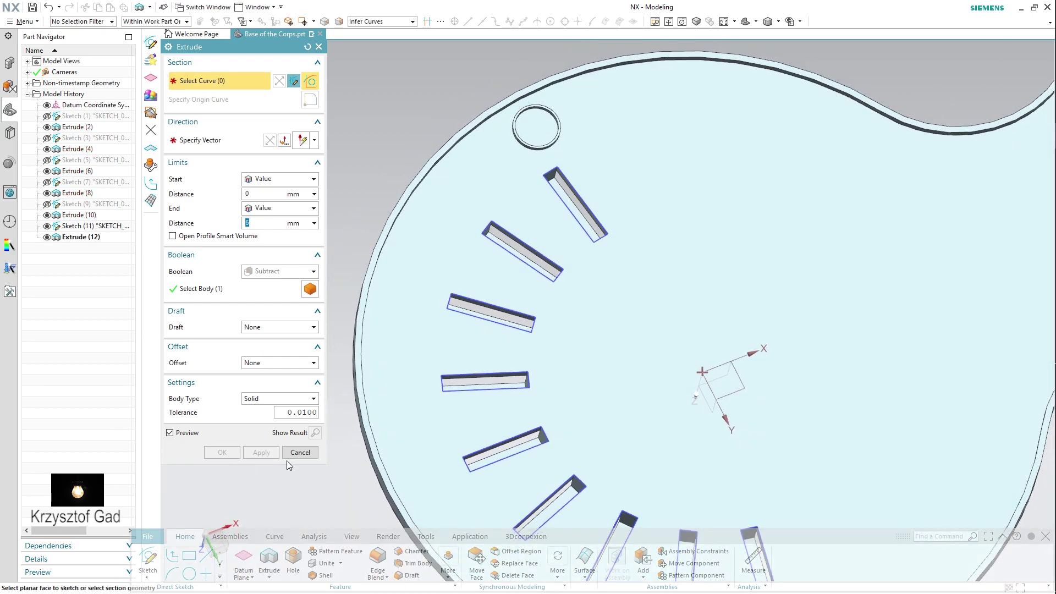
pyautogui.click(288, 454)
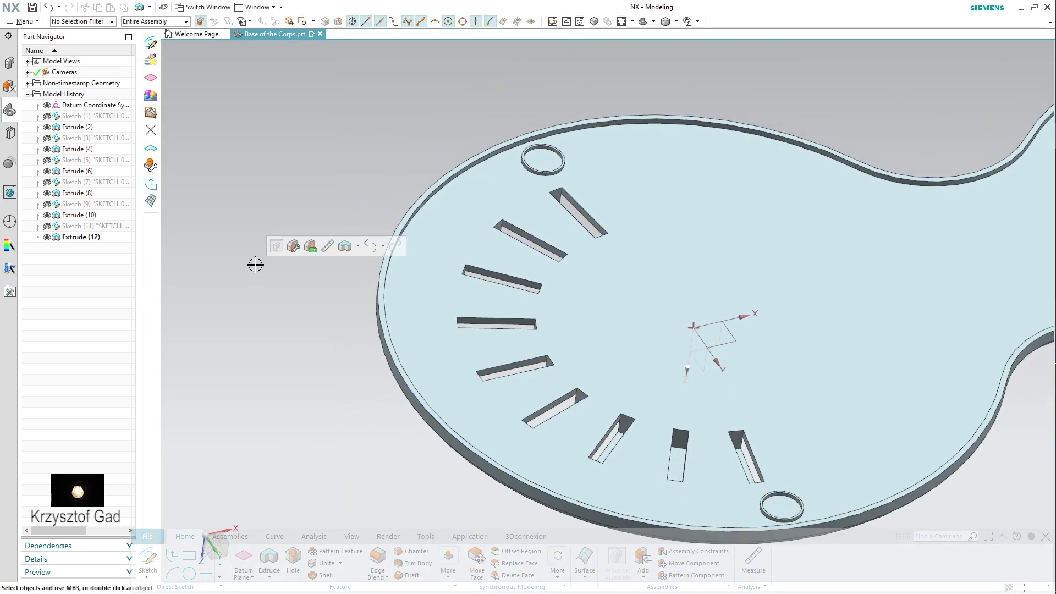
# - Assign PVC from the material list to the slotted base plate body
pyautogui.moveTo(255, 264)
pyautogui.mouseDown(button='middle')
pyautogui.moveTo(229, 335)
pyautogui.moveTo(262, 448)
pyautogui.moveTo(301, 497)
pyautogui.mouseUp(button='middle')
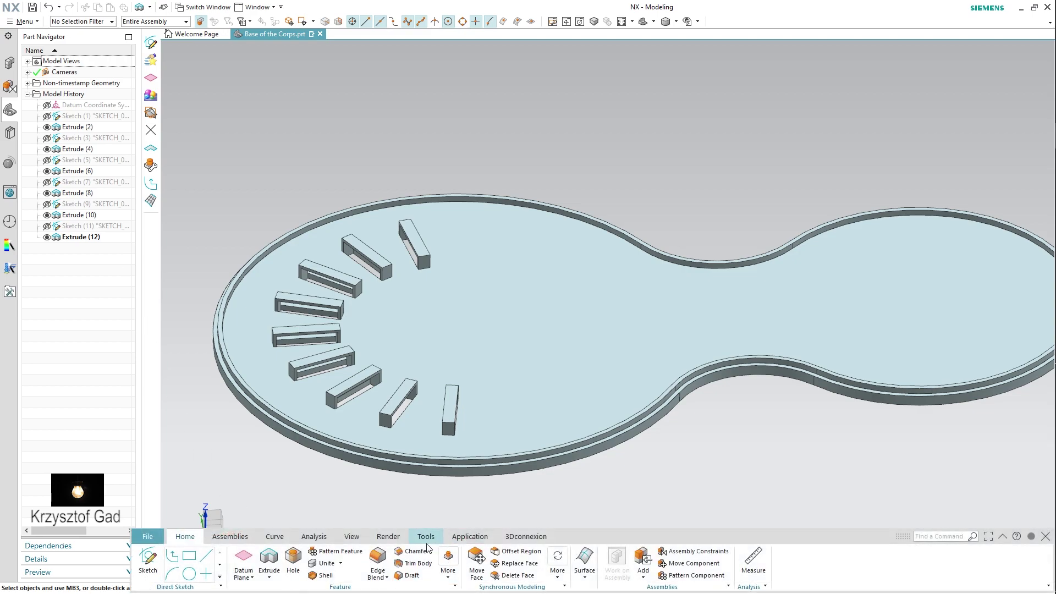
pyautogui.click(24, 21)
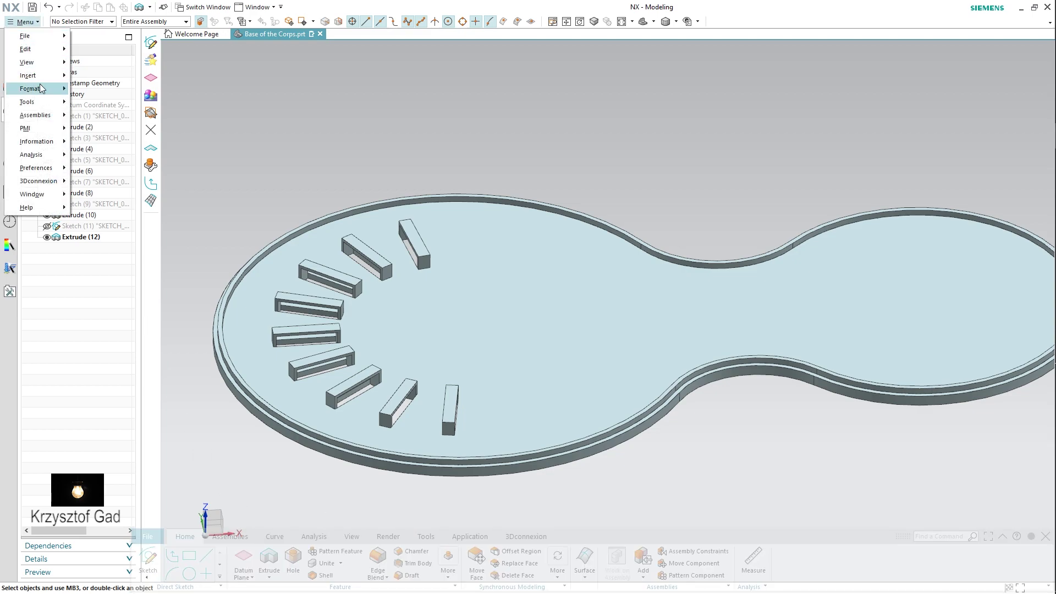
pyautogui.moveTo(28, 101)
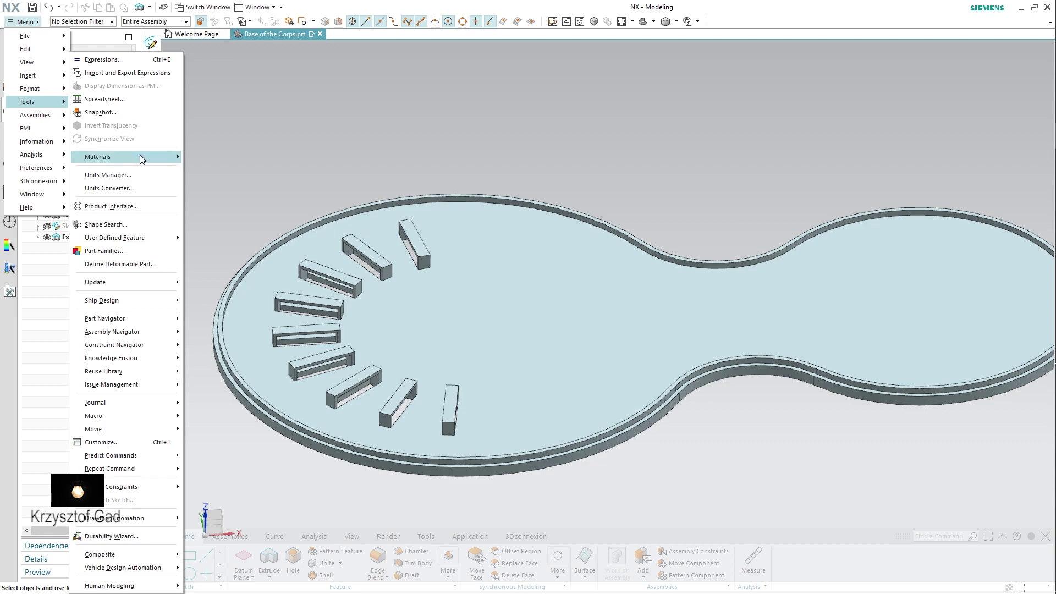
pyautogui.moveTo(97, 157)
pyautogui.click(207, 157)
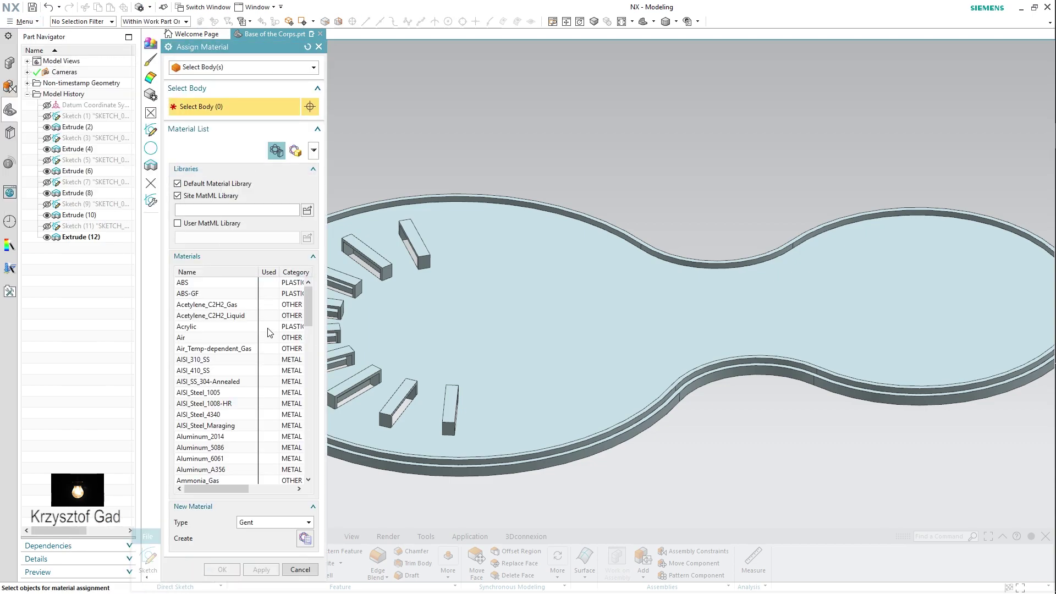
pyautogui.scroll(-20, 259, 347)
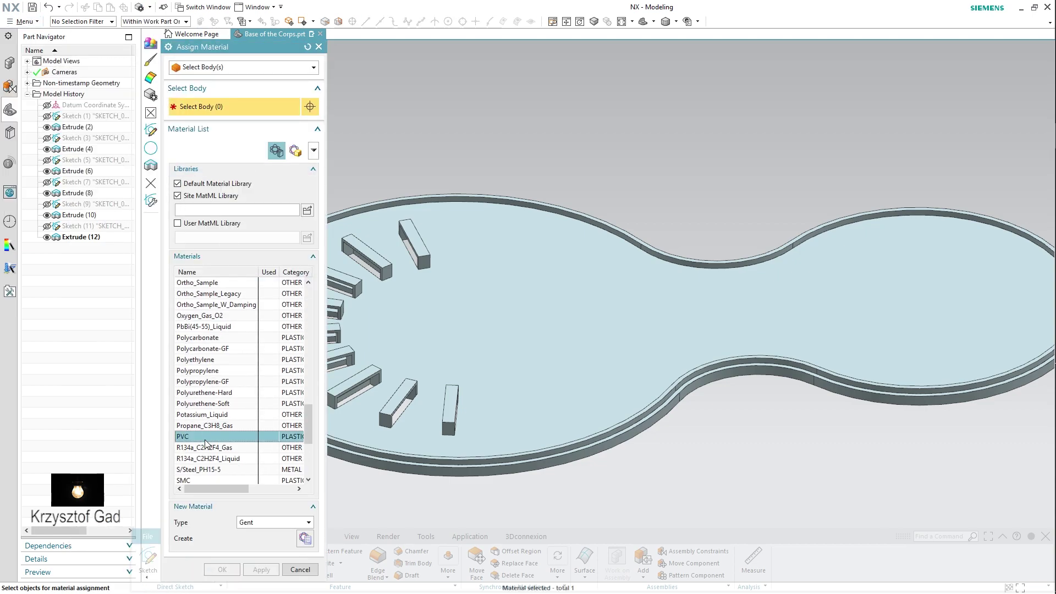
pyautogui.click(420, 439)
pyautogui.click(221, 570)
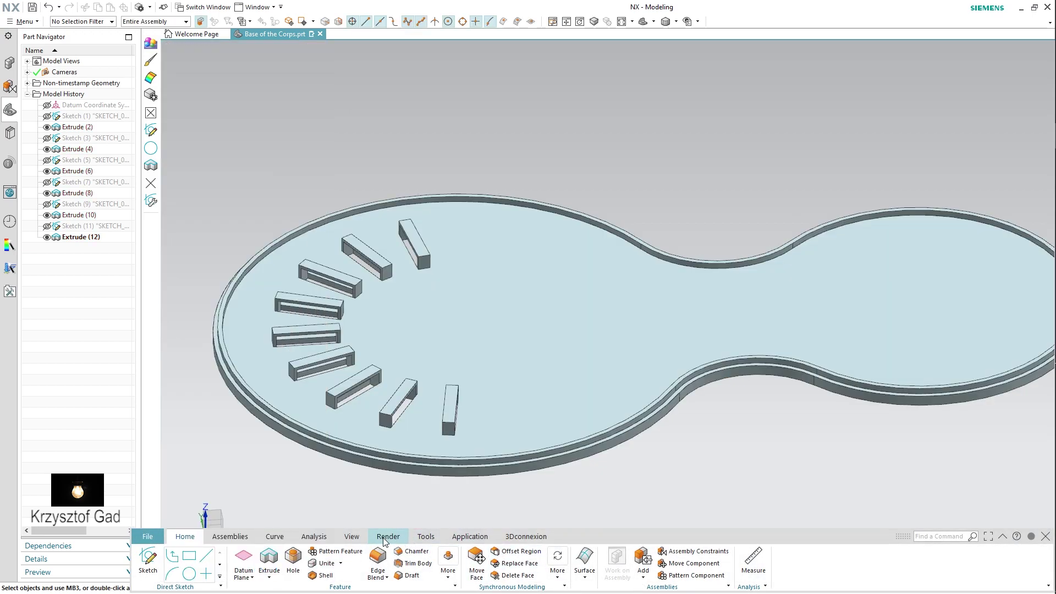
pyautogui.click(352, 537)
# - Change the plate body's display colour to olive Strong Stone (ID 191) with Edit Object Display
pyautogui.click(548, 577)
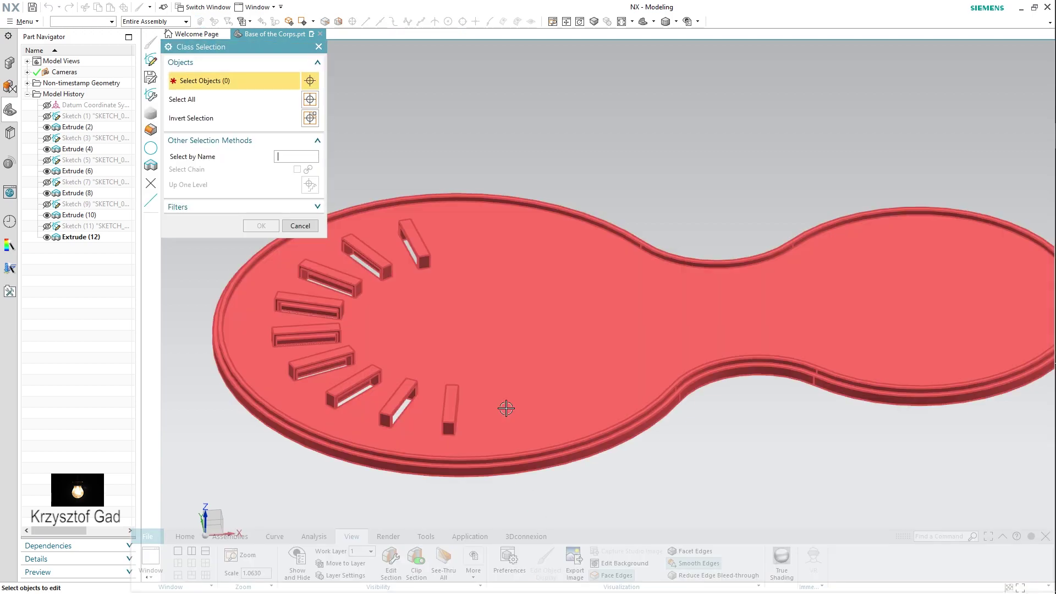
pyautogui.click(506, 406)
pyautogui.click(261, 226)
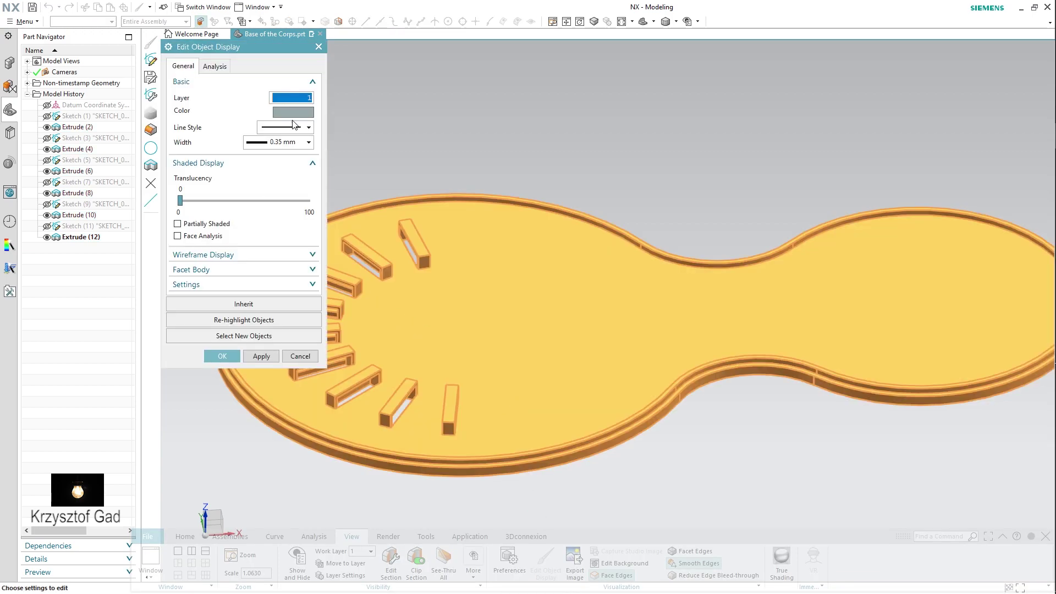
pyautogui.click(297, 110)
pyautogui.click(326, 109)
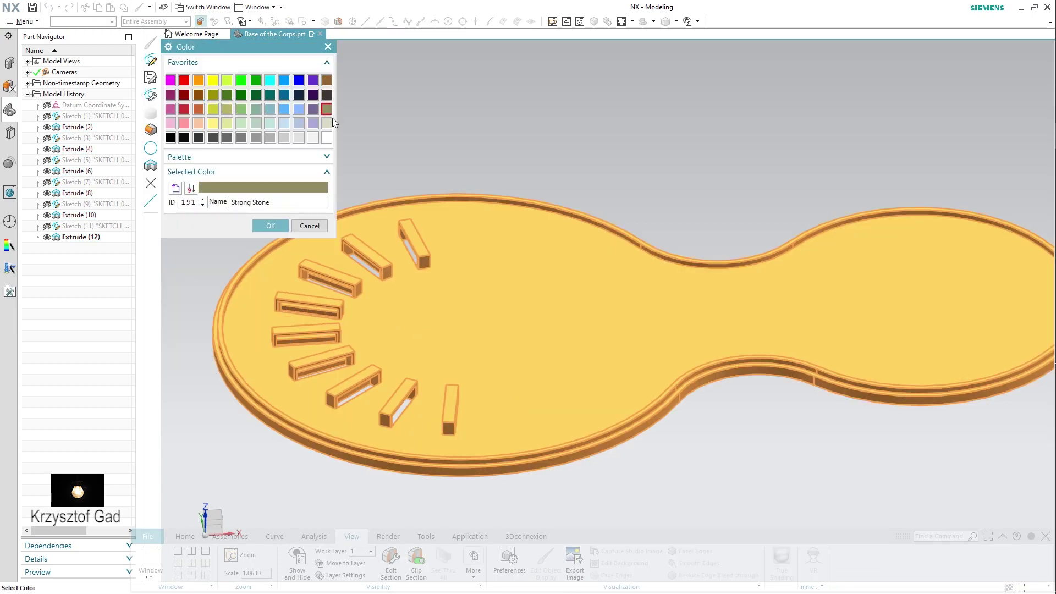
pyautogui.click(278, 225)
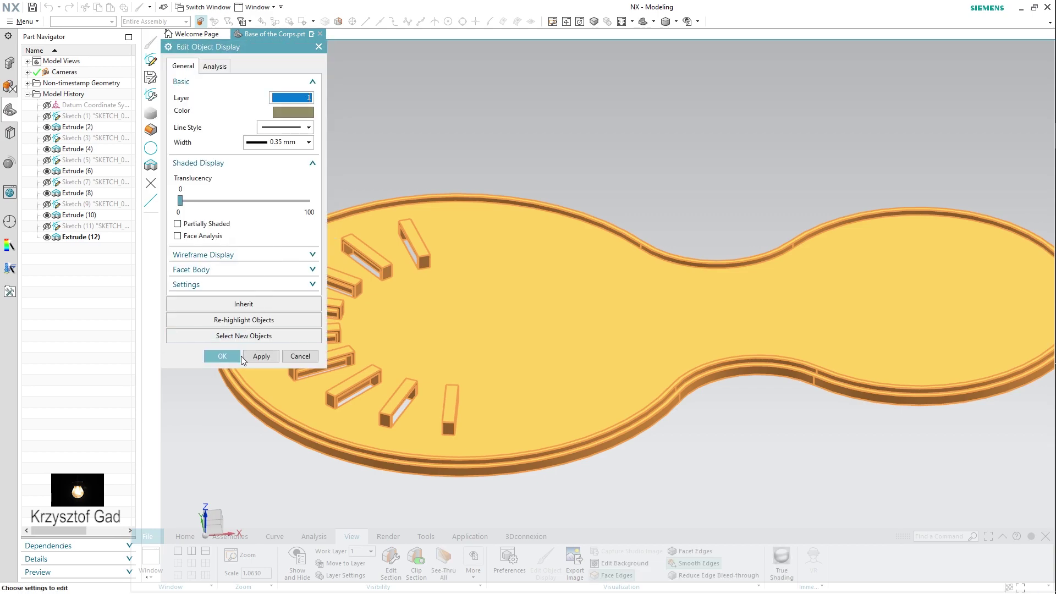
pyautogui.click(262, 356)
pyautogui.click(301, 356)
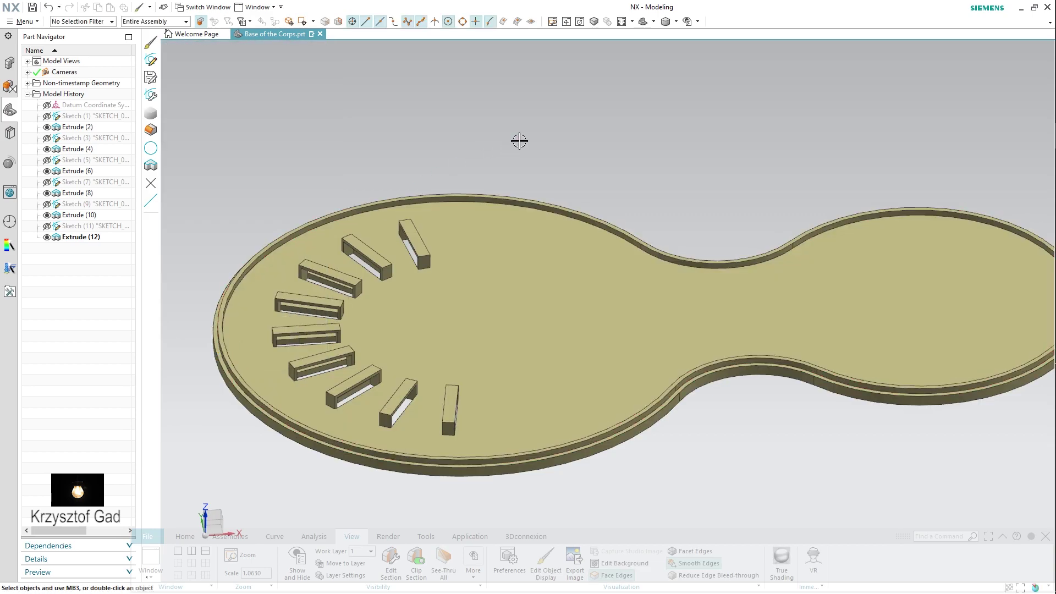
pyautogui.moveTo(526, 138)
pyautogui.mouseDown(button='middle')
pyautogui.moveTo(200, 182)
pyautogui.moveTo(249, 470)
pyautogui.moveTo(180, 509)
pyautogui.moveTo(198, 515)
pyautogui.moveTo(124, 528)
pyautogui.mouseUp(button='middle')
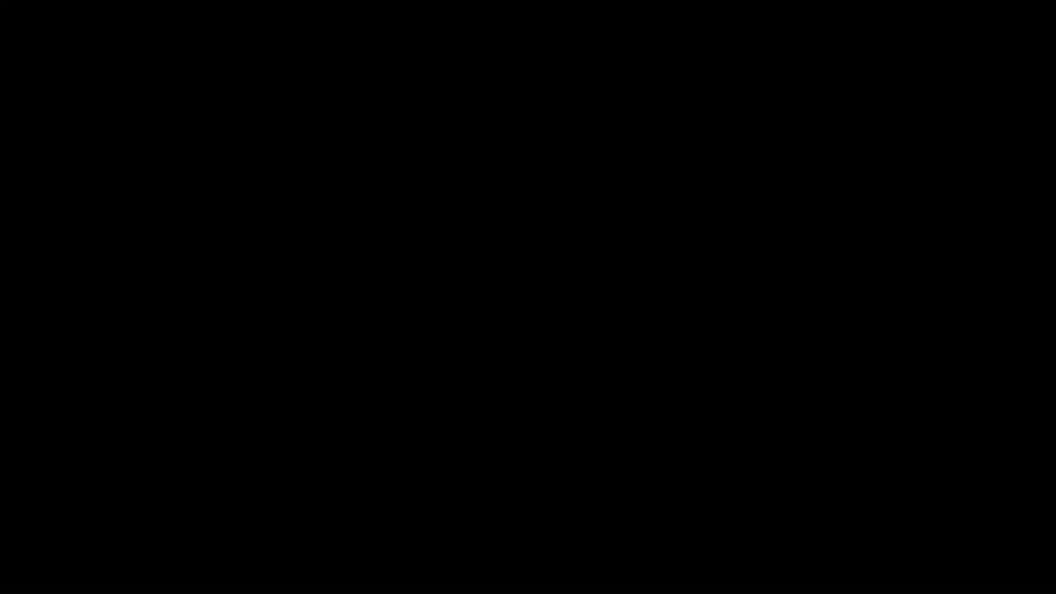